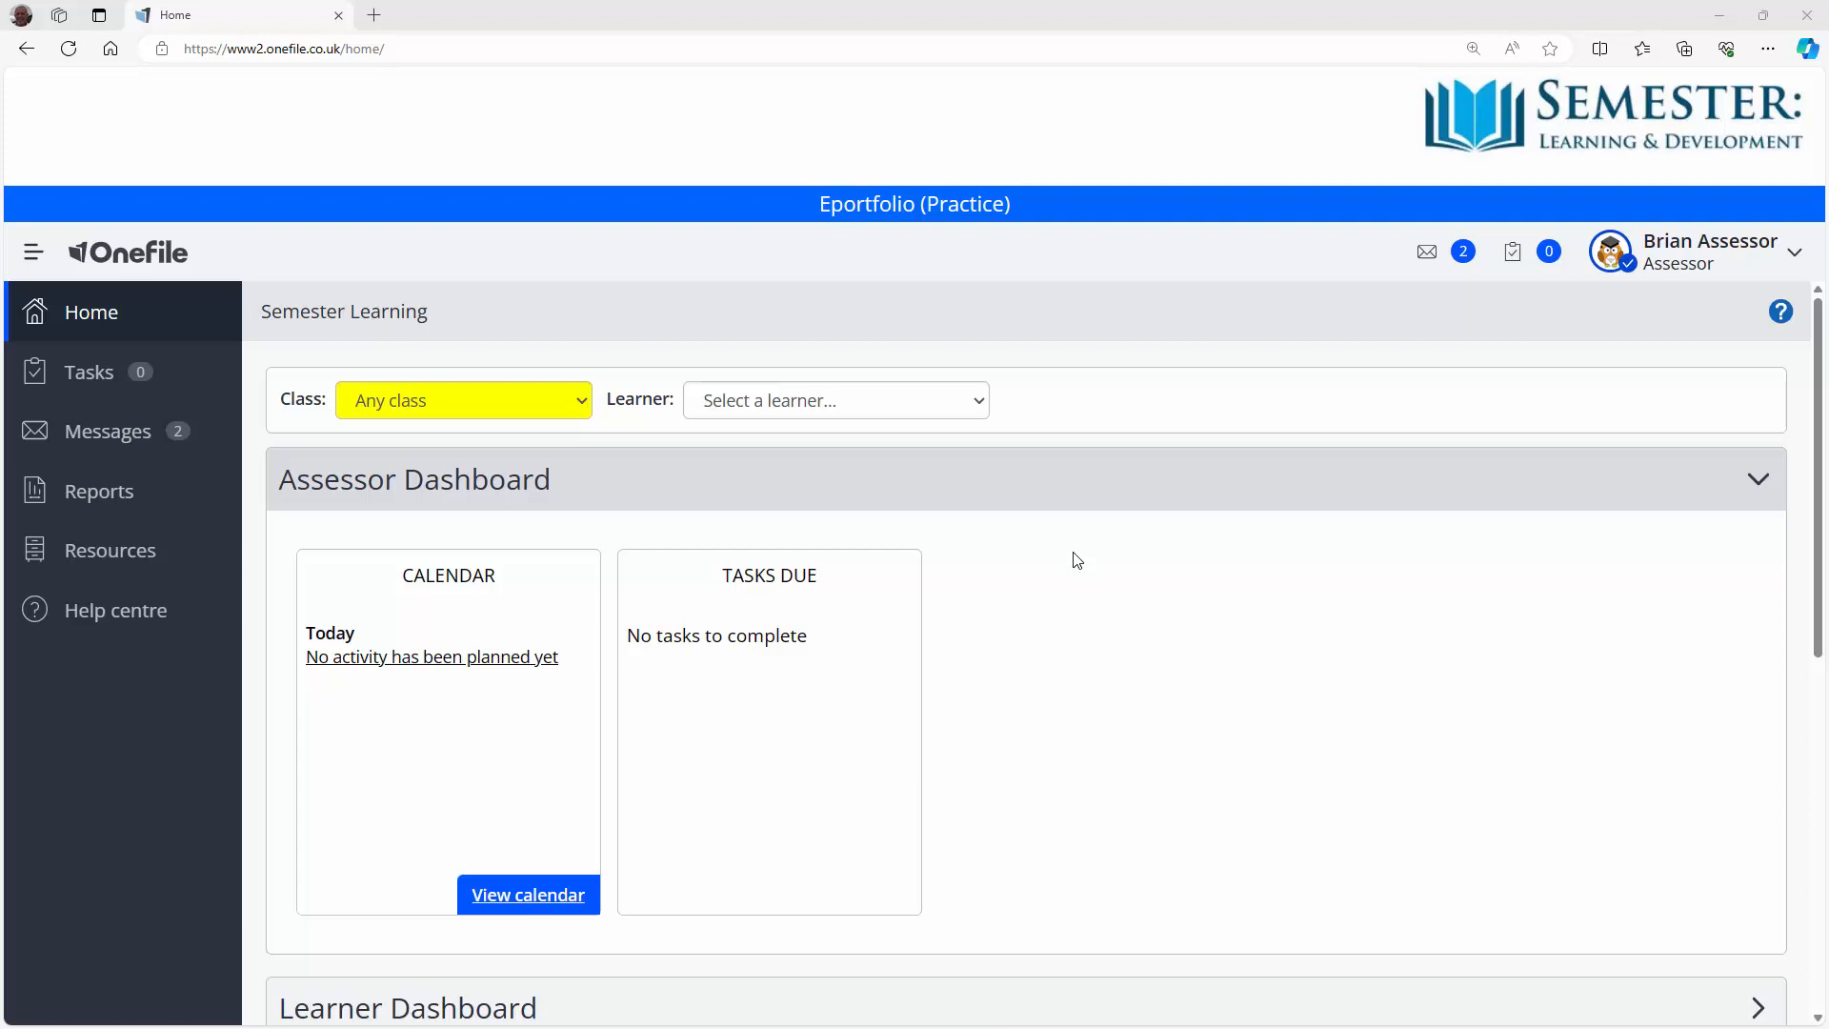
Step: Open the practice learner's portfolio and reach its Assessment Plans list from the Plans tile
click(980, 403)
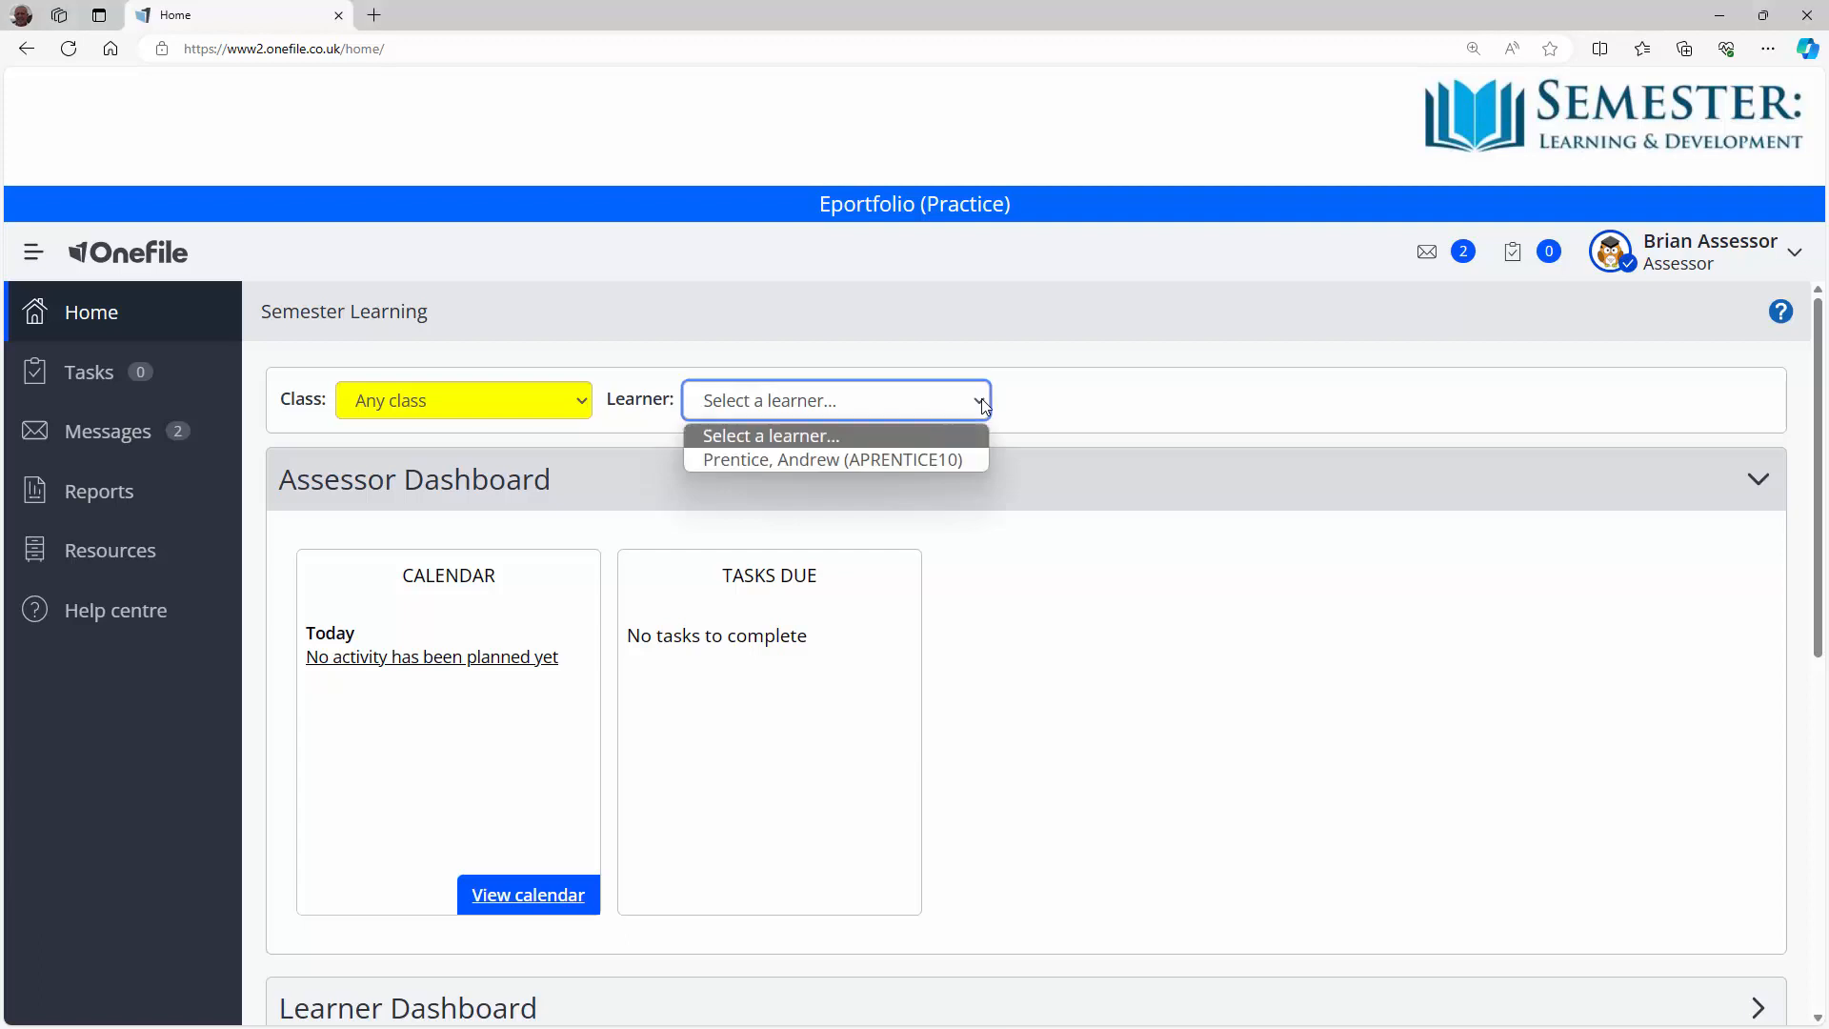
click(888, 459)
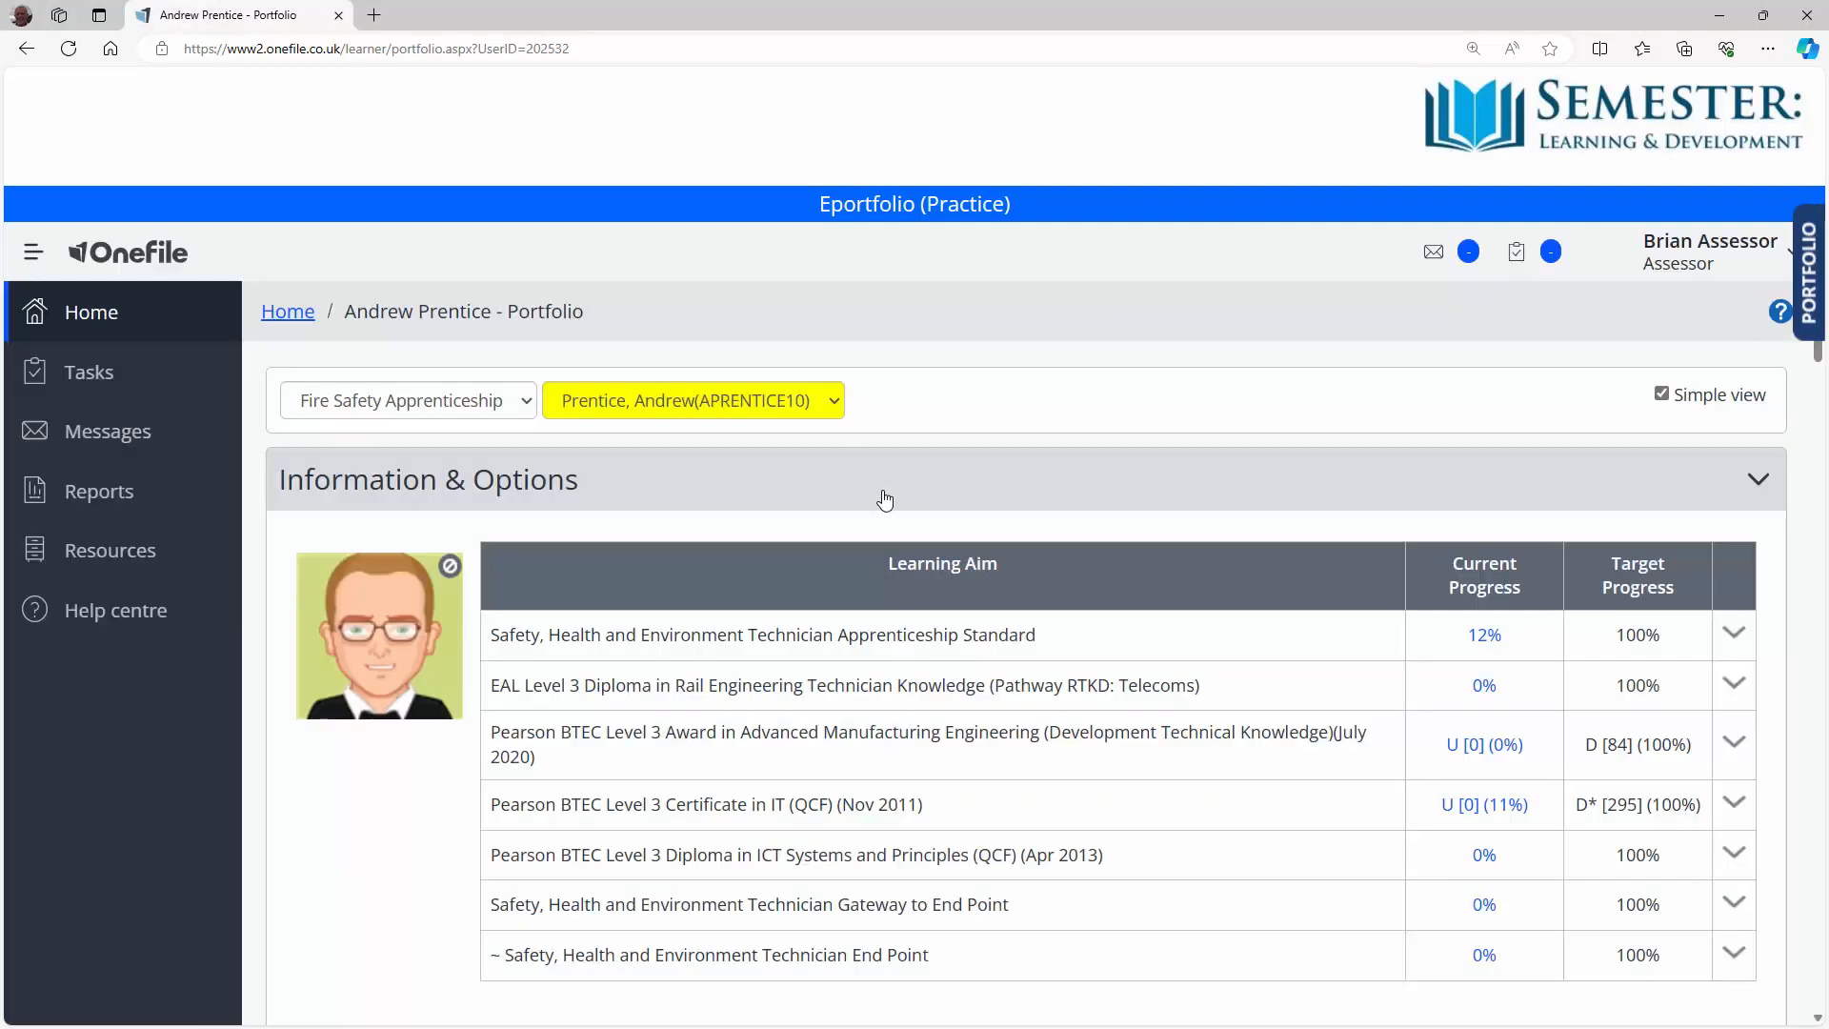
scroll(885, 499, down, 5)
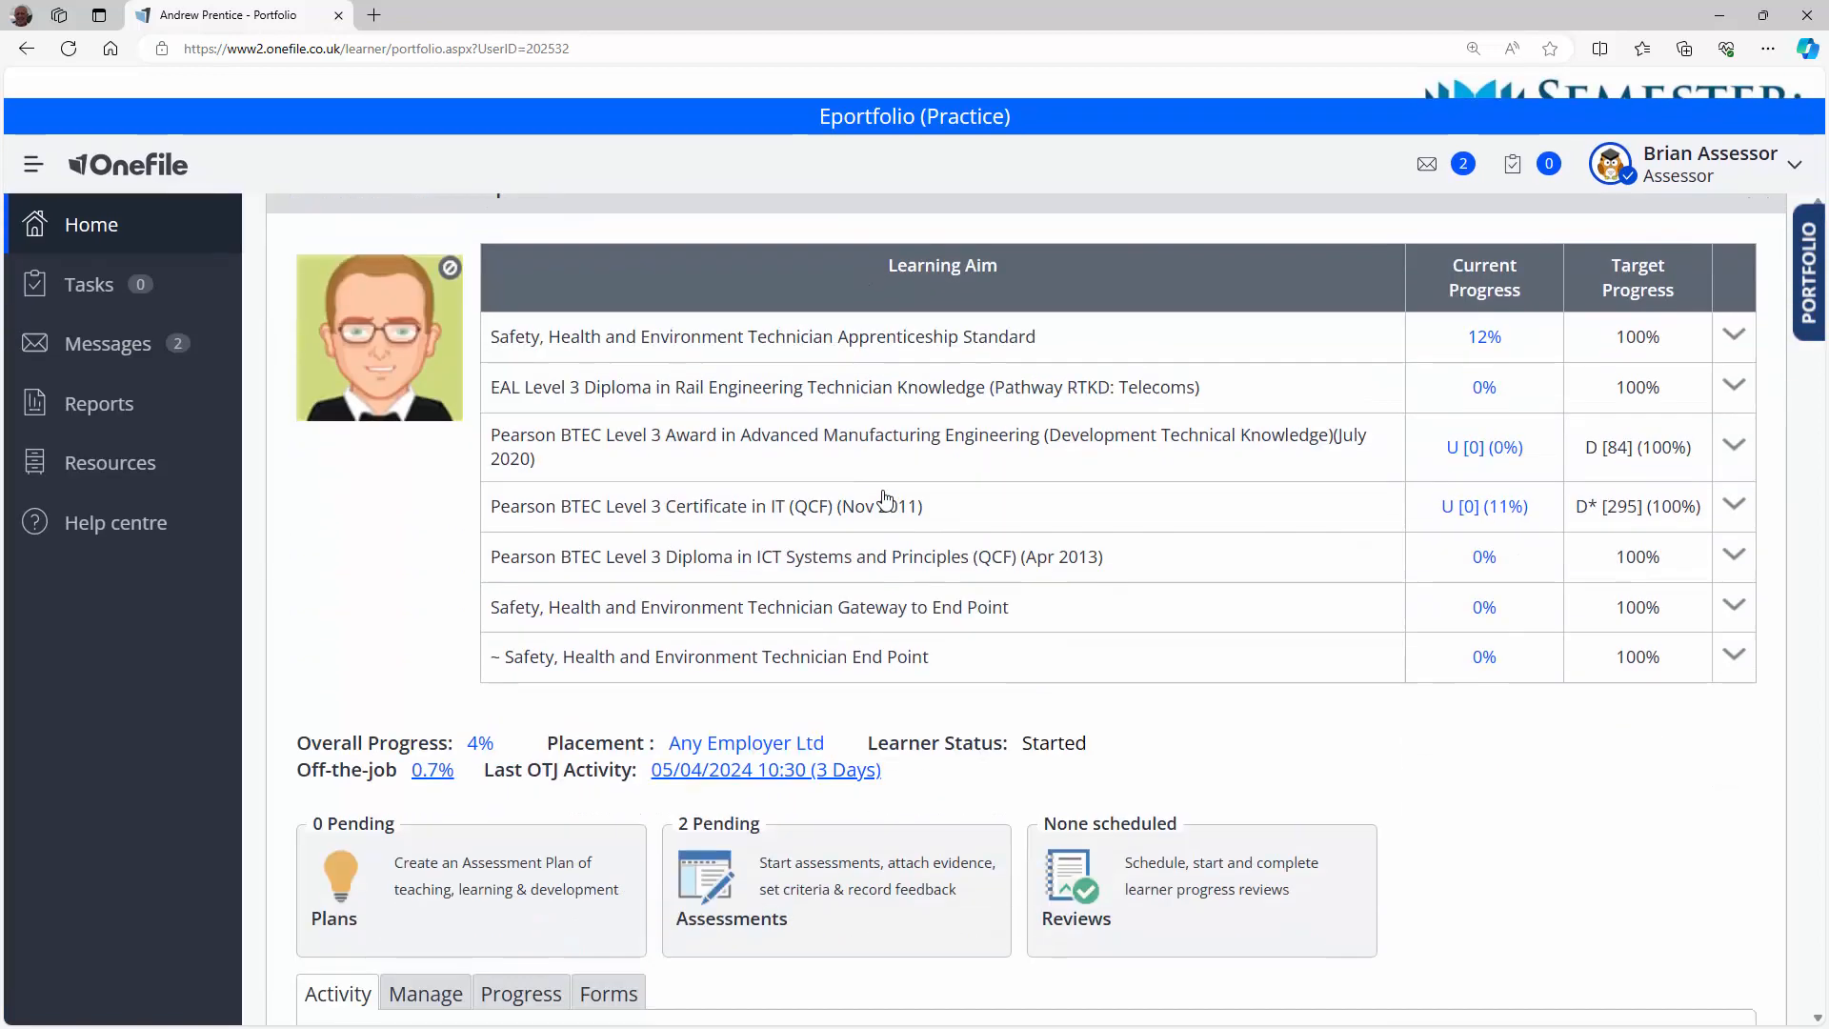
scroll(884, 499, up, 1)
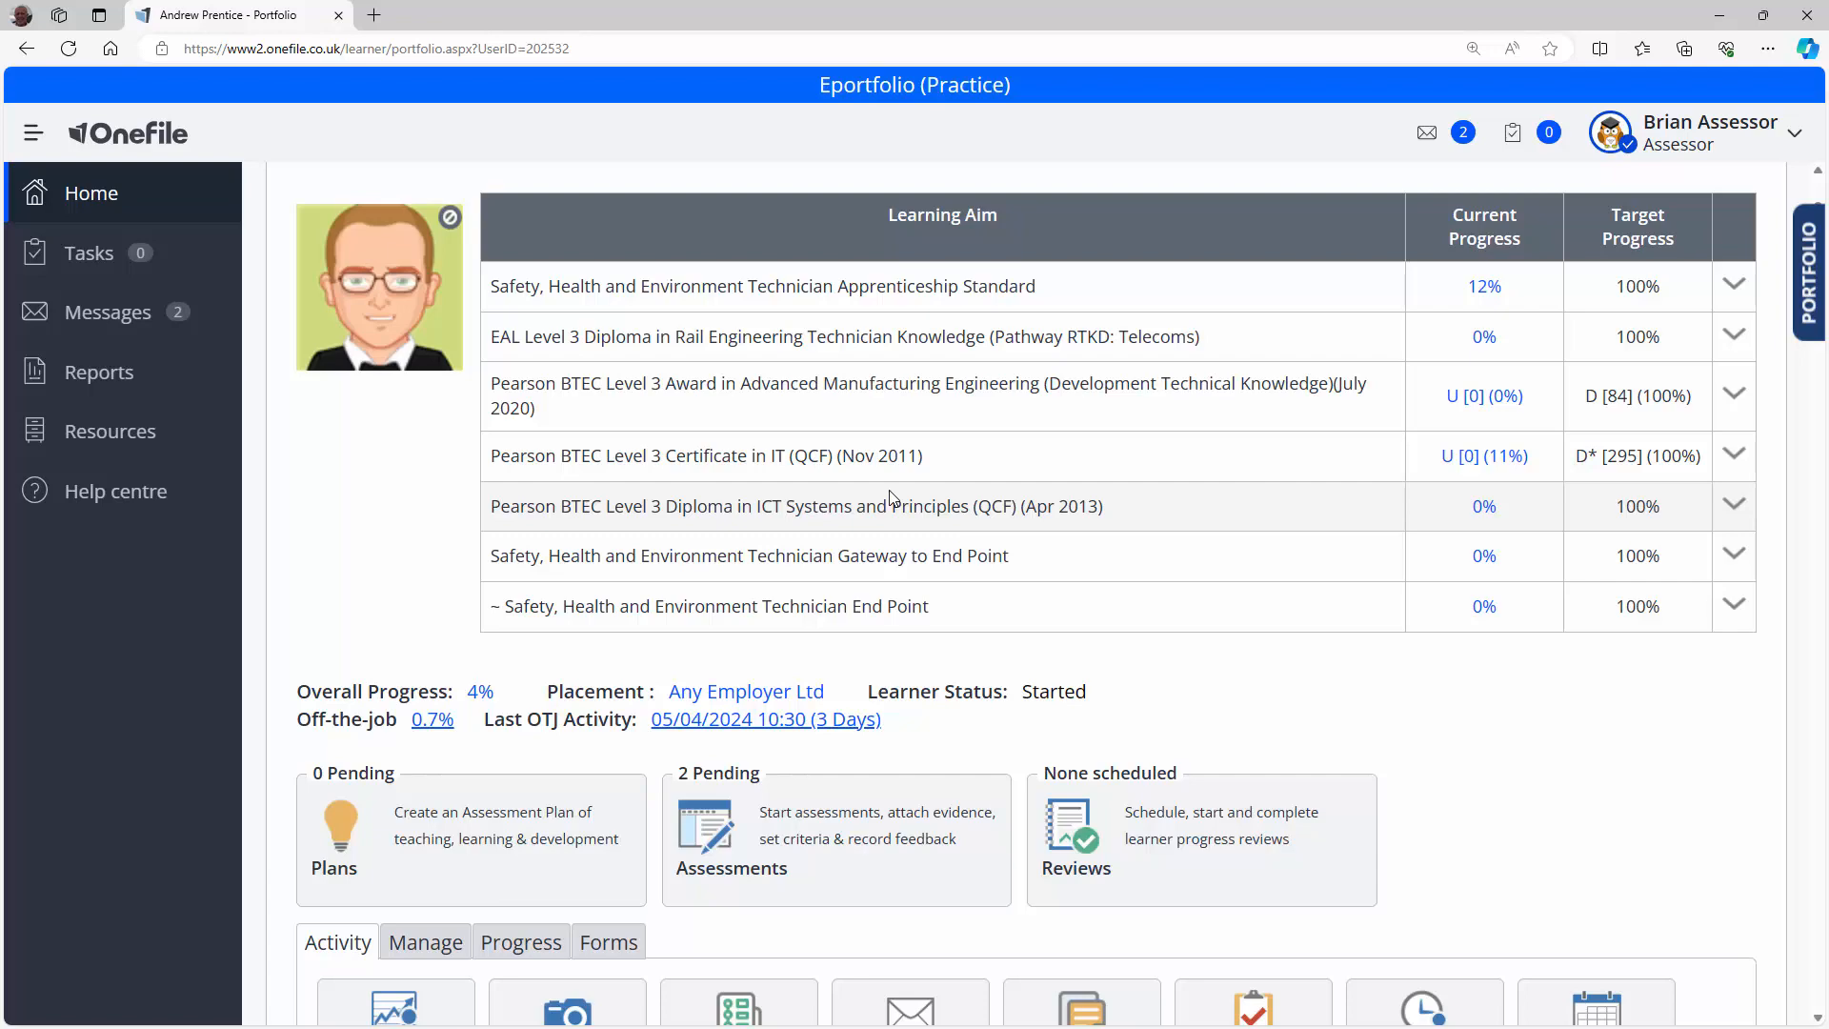
scroll(893, 498, down, 3)
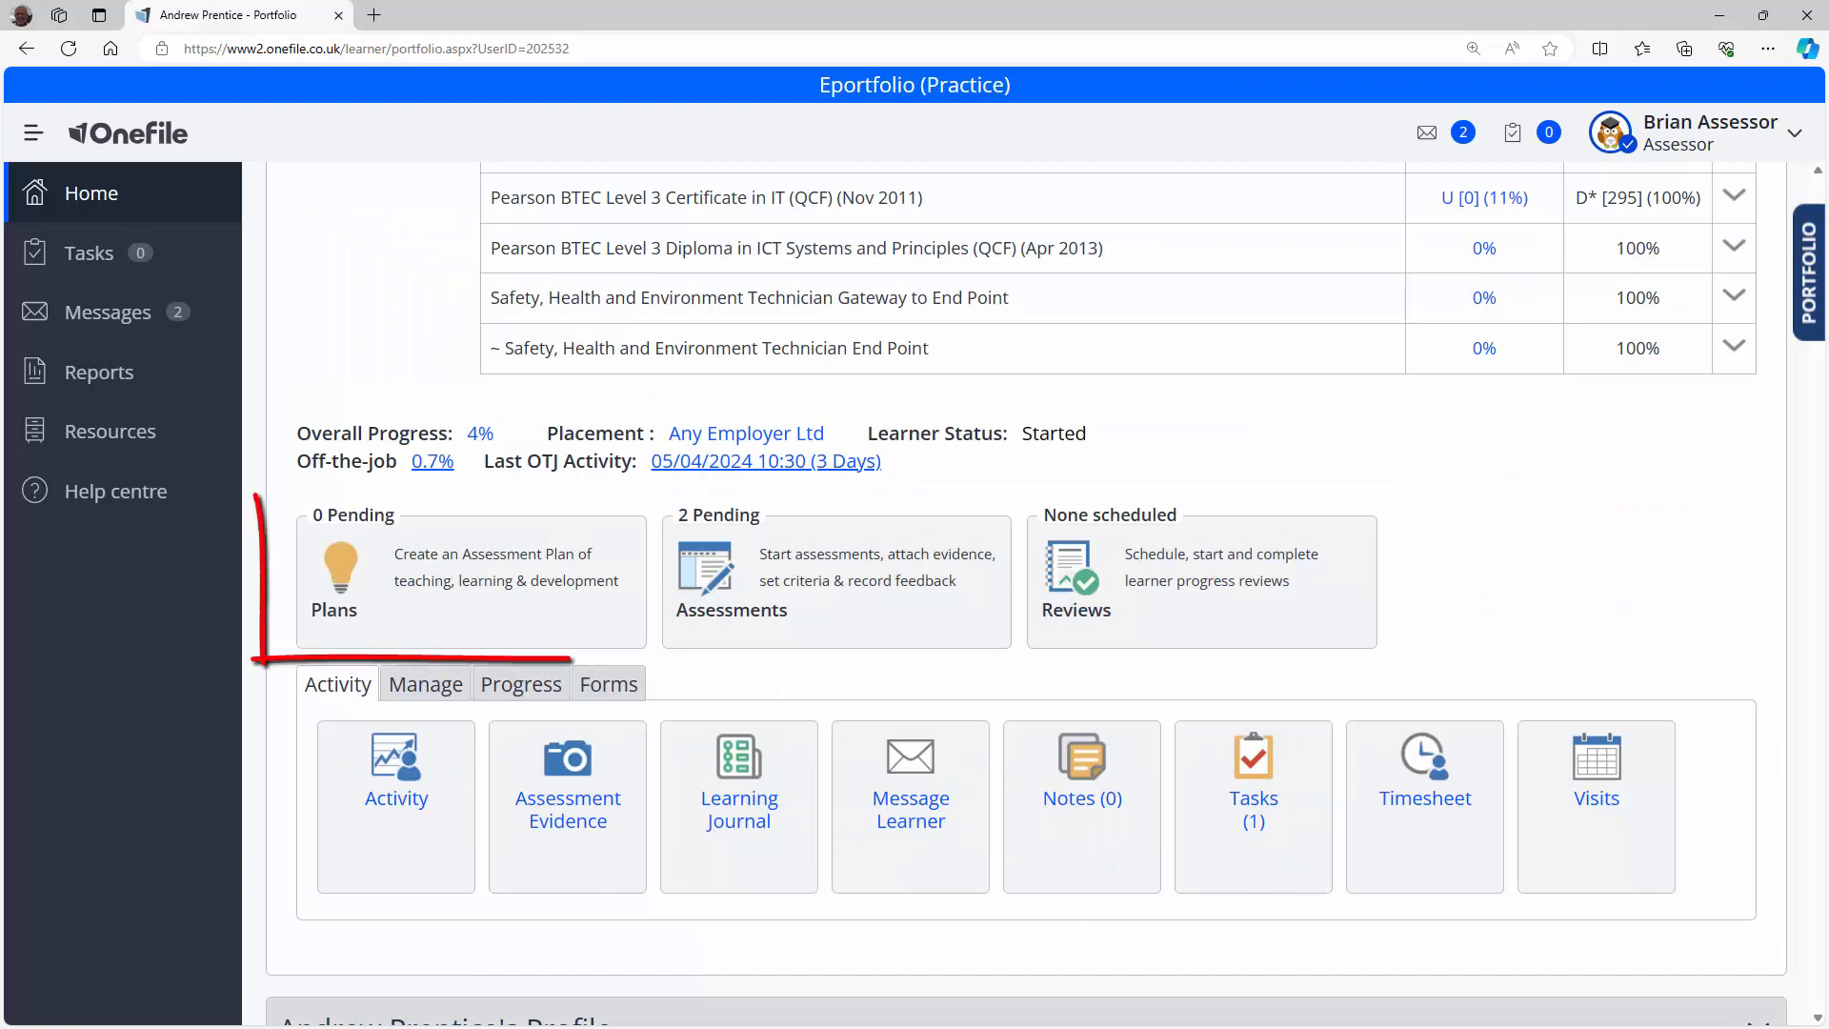
click(490, 638)
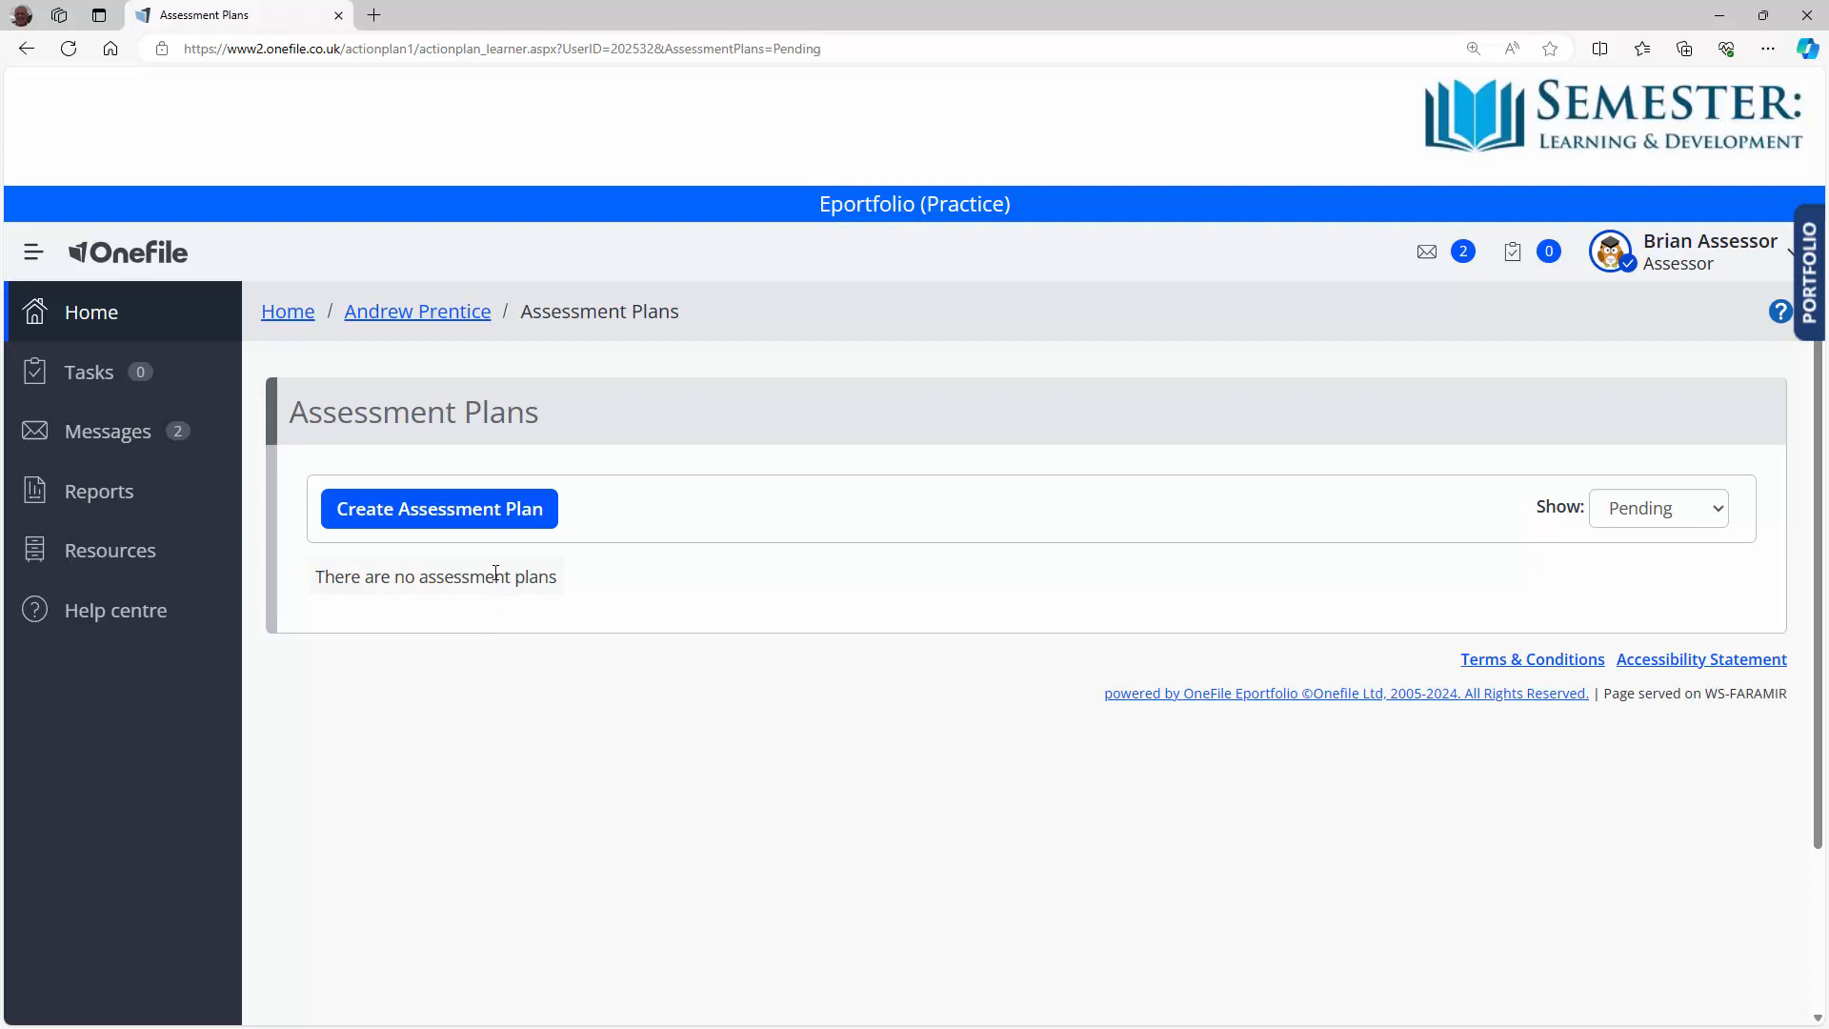
Step: Create a remote-session plan titled 'Assessment Plan for KSB Progress' with no next planned visit, and start a task
click(437, 525)
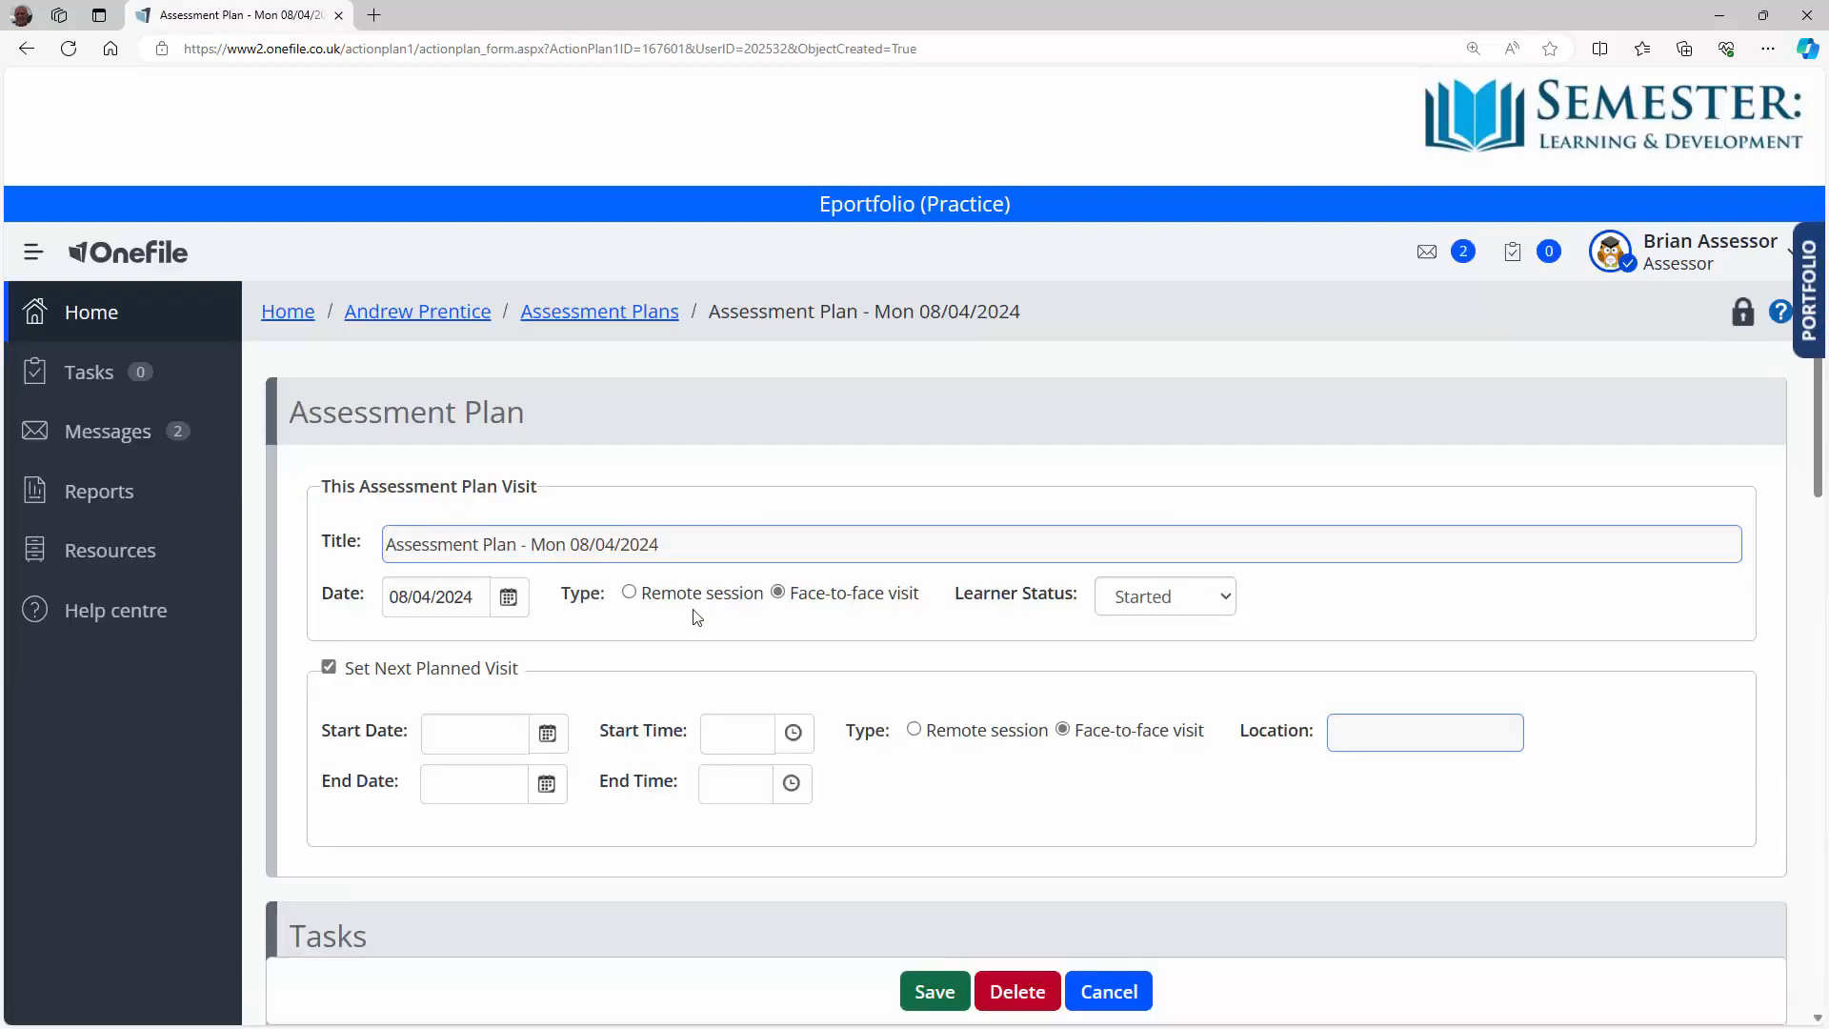
click(523, 547)
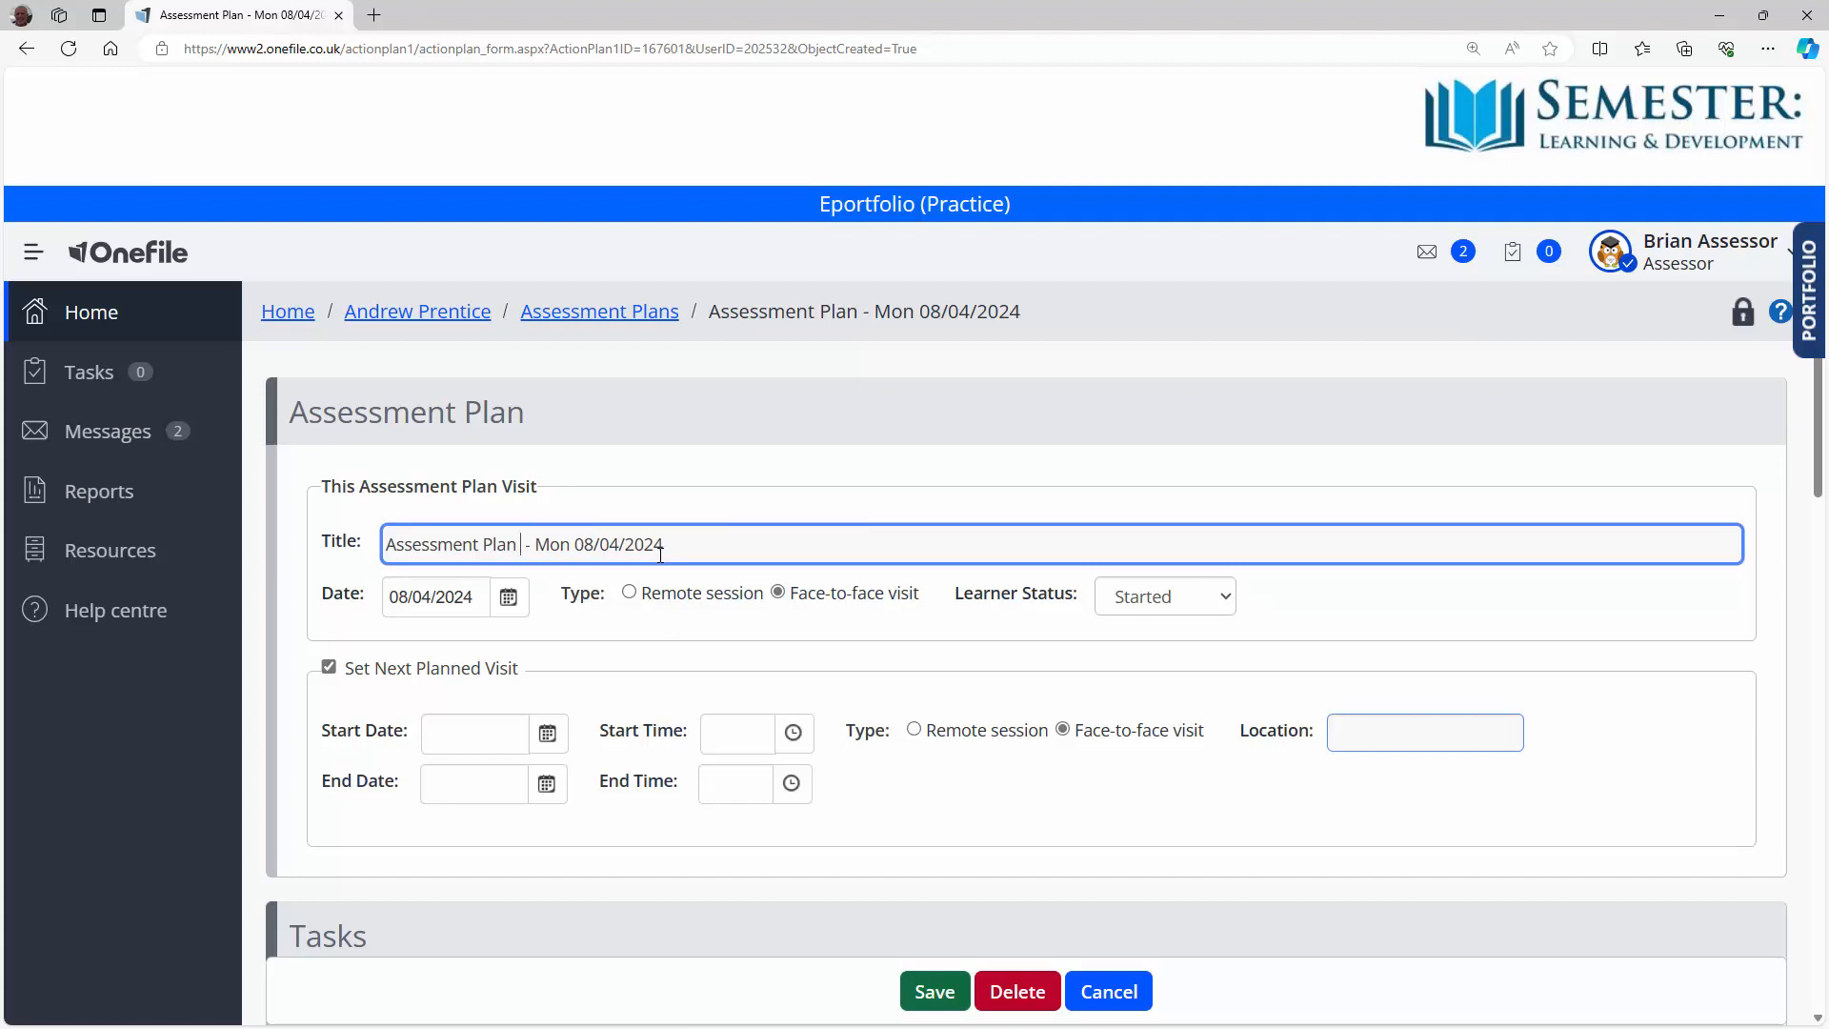
text(for KS)
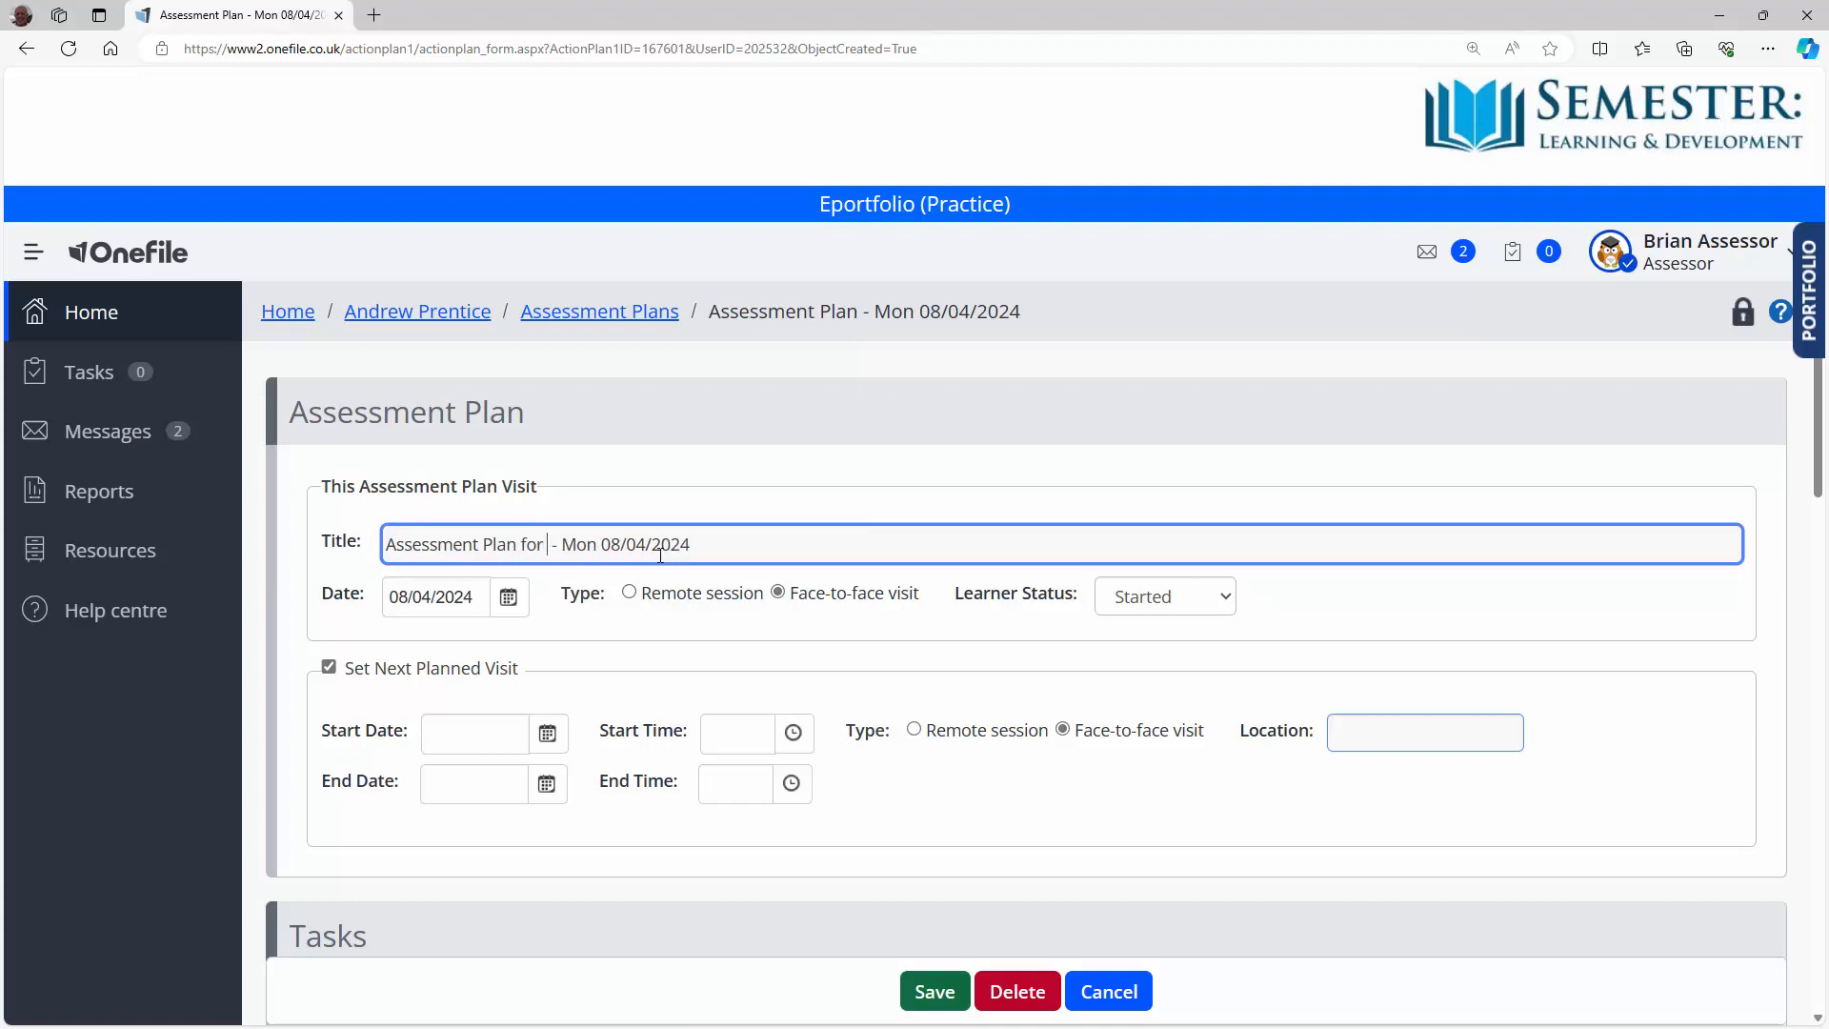
text(B Progress)
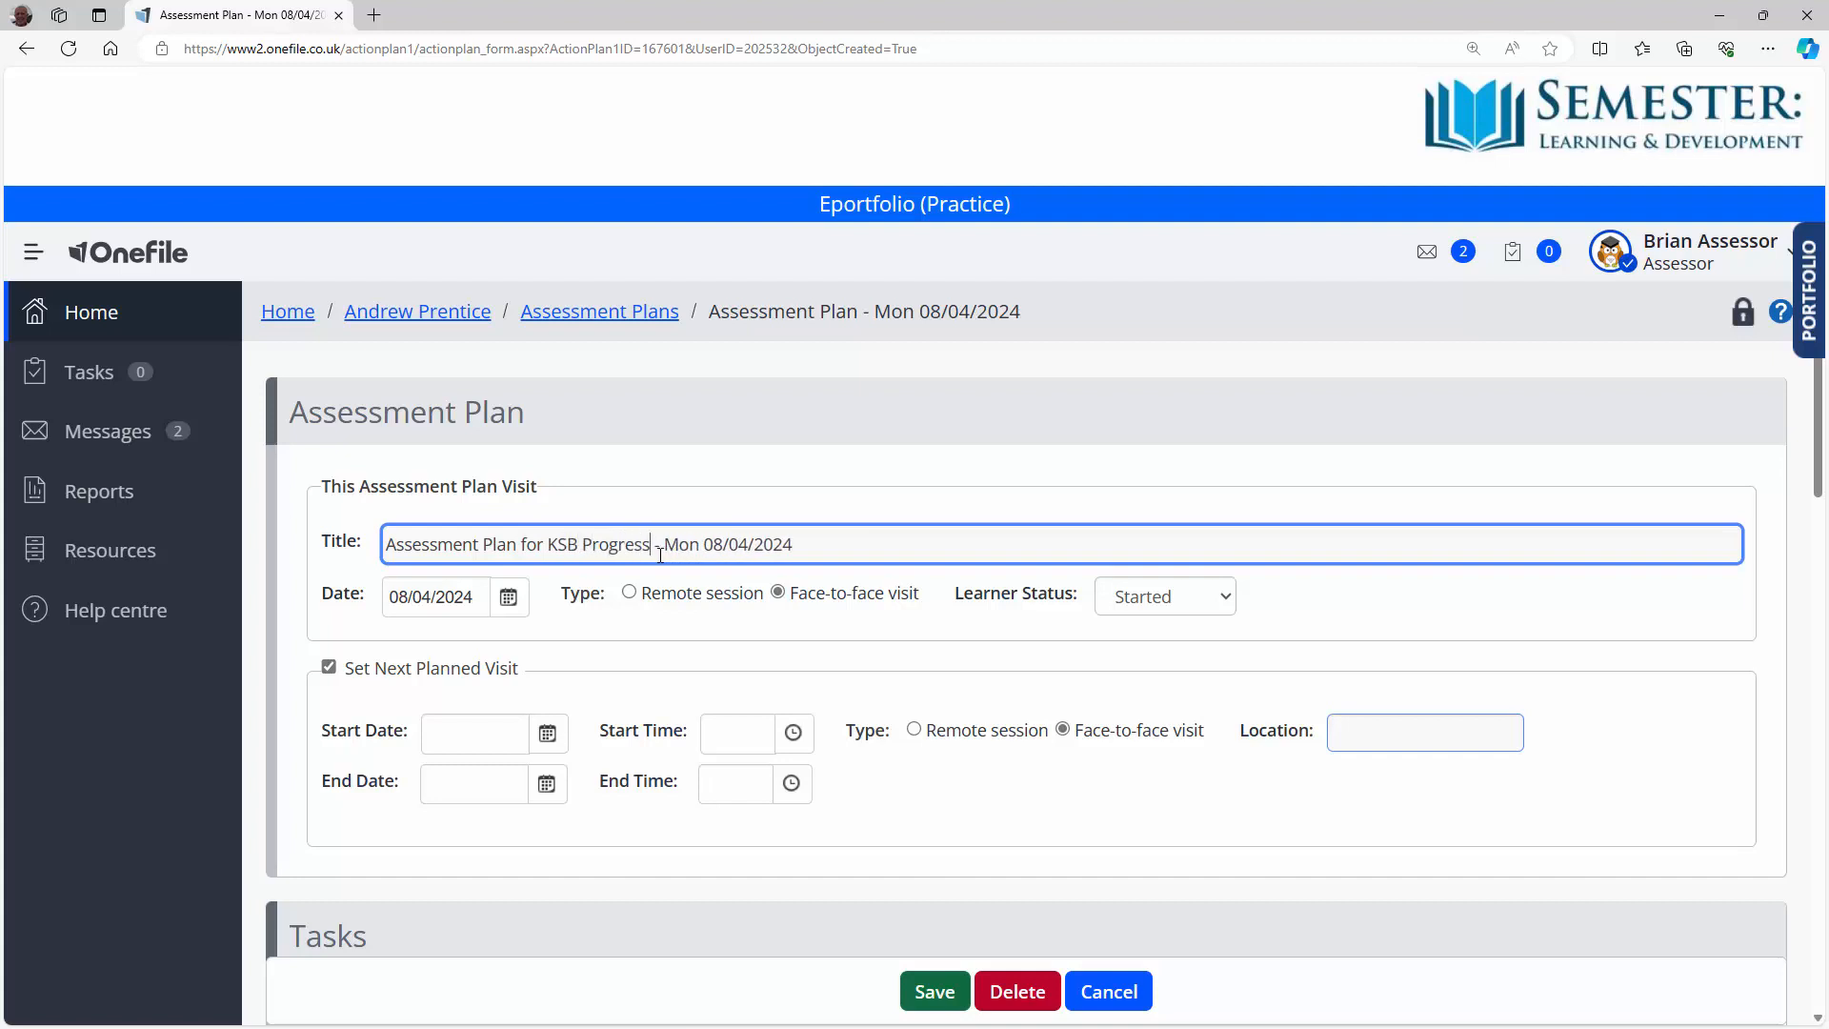
click(633, 593)
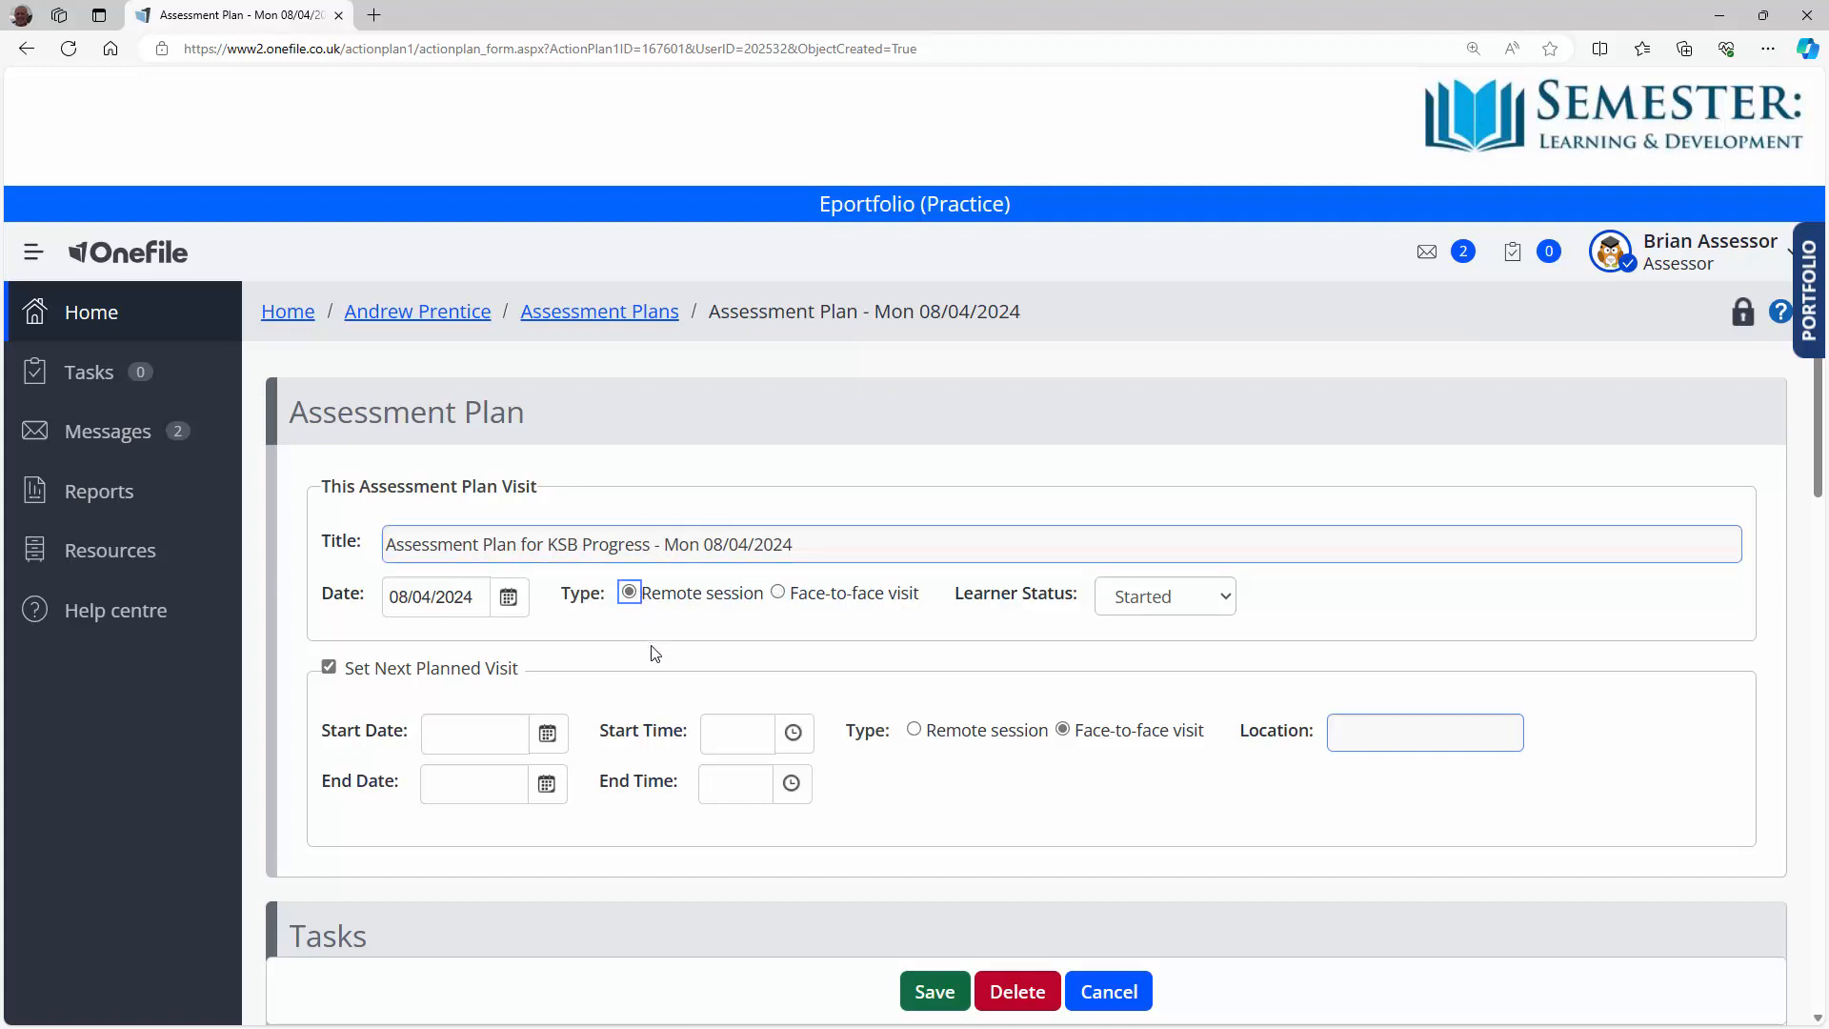
click(329, 668)
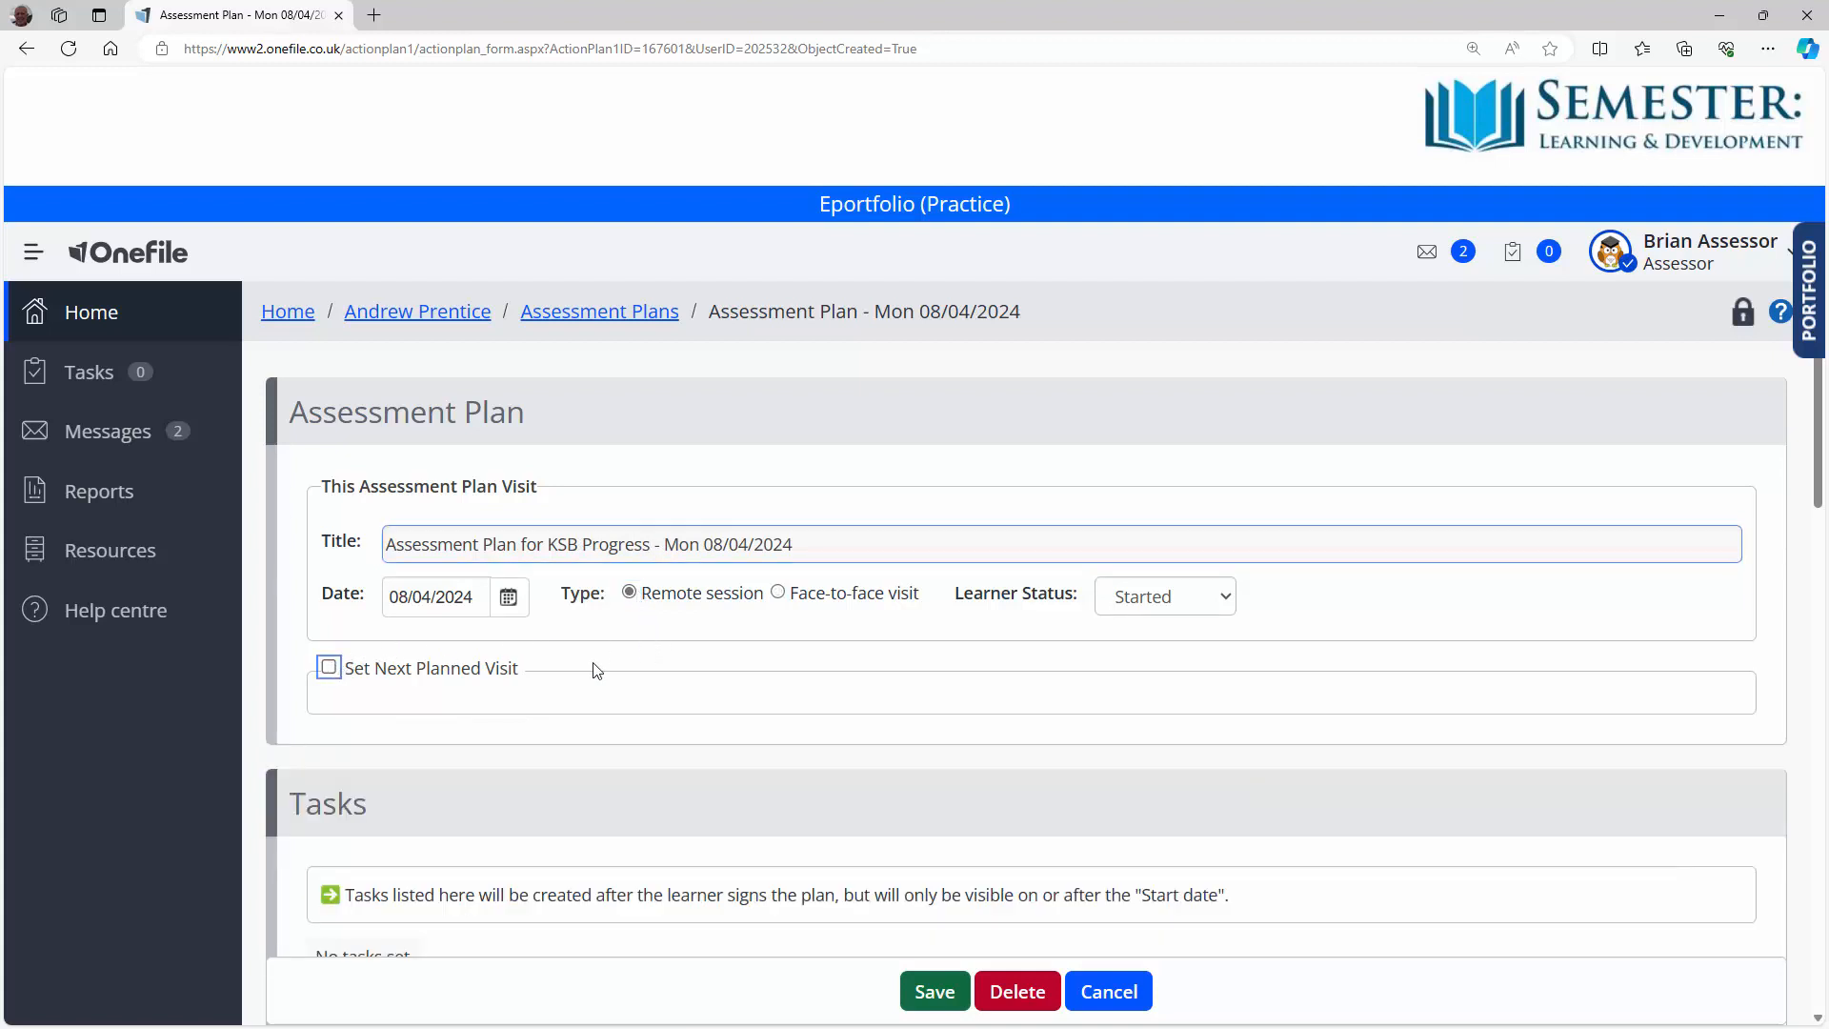
scroll(845, 686, down, 3)
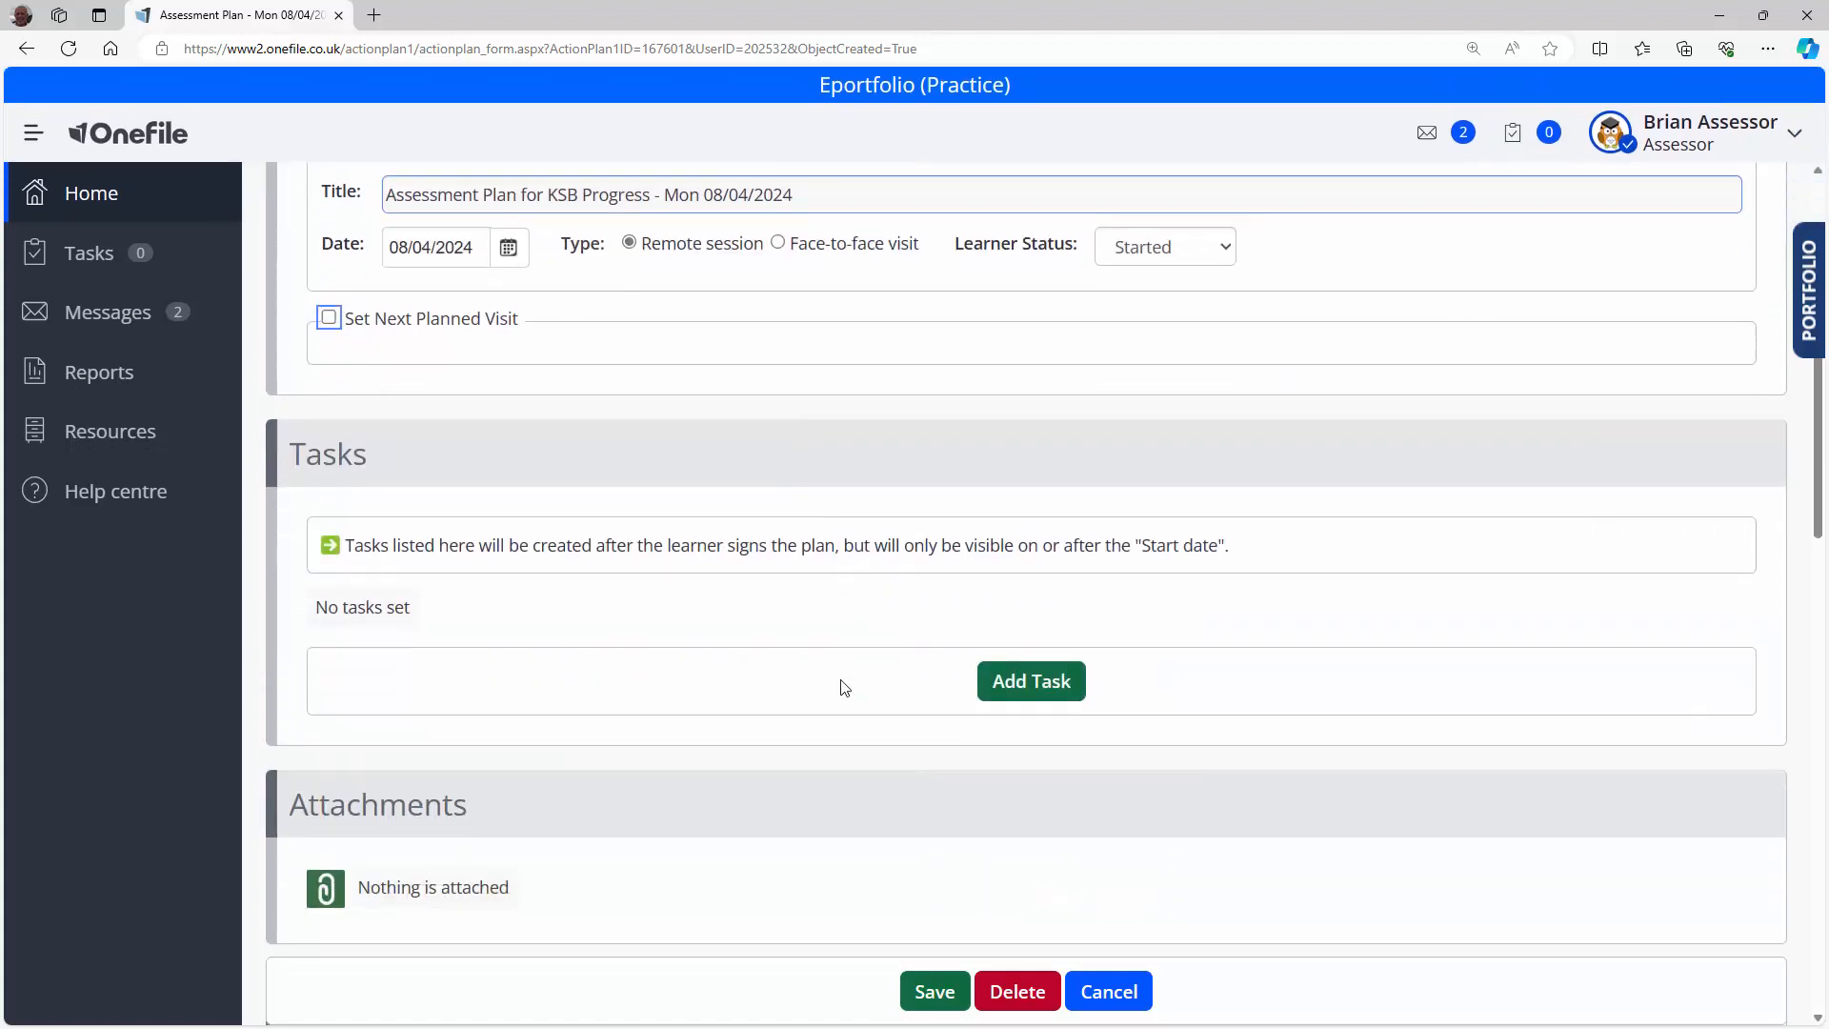
click(1039, 696)
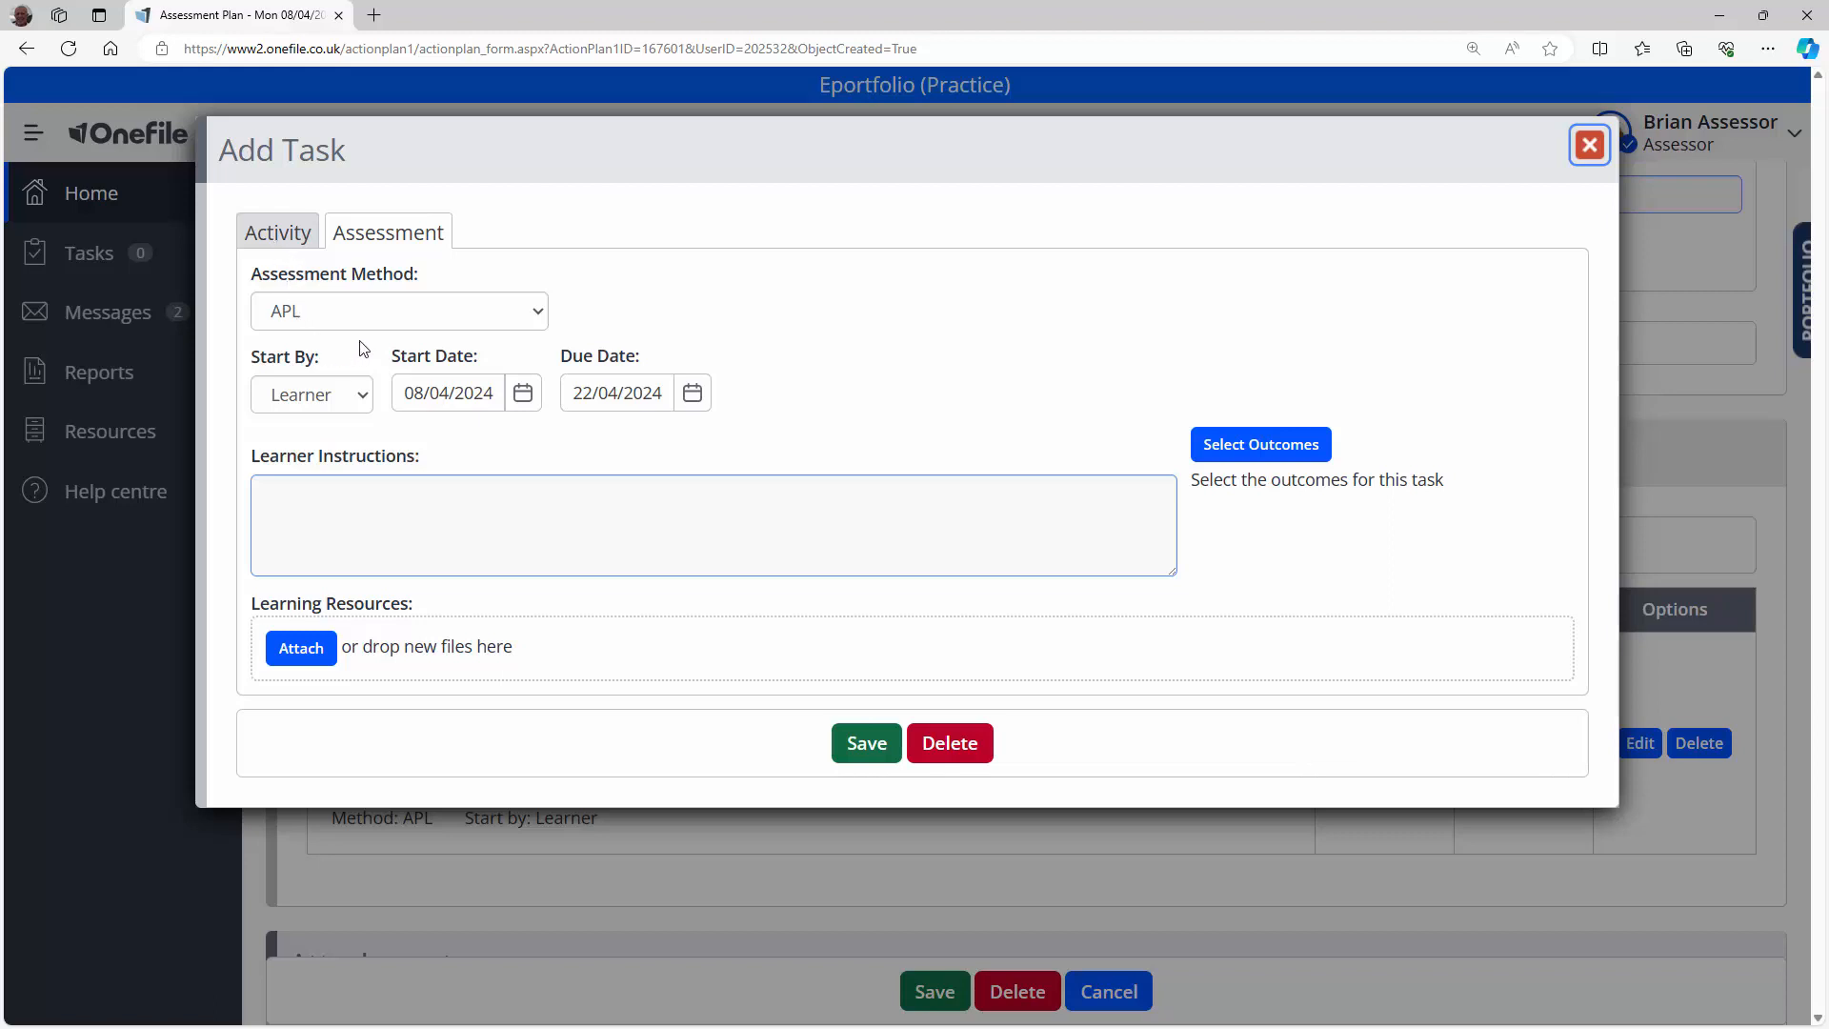
Step: Choose Written Statement from the task's Assessment Method list
click(538, 317)
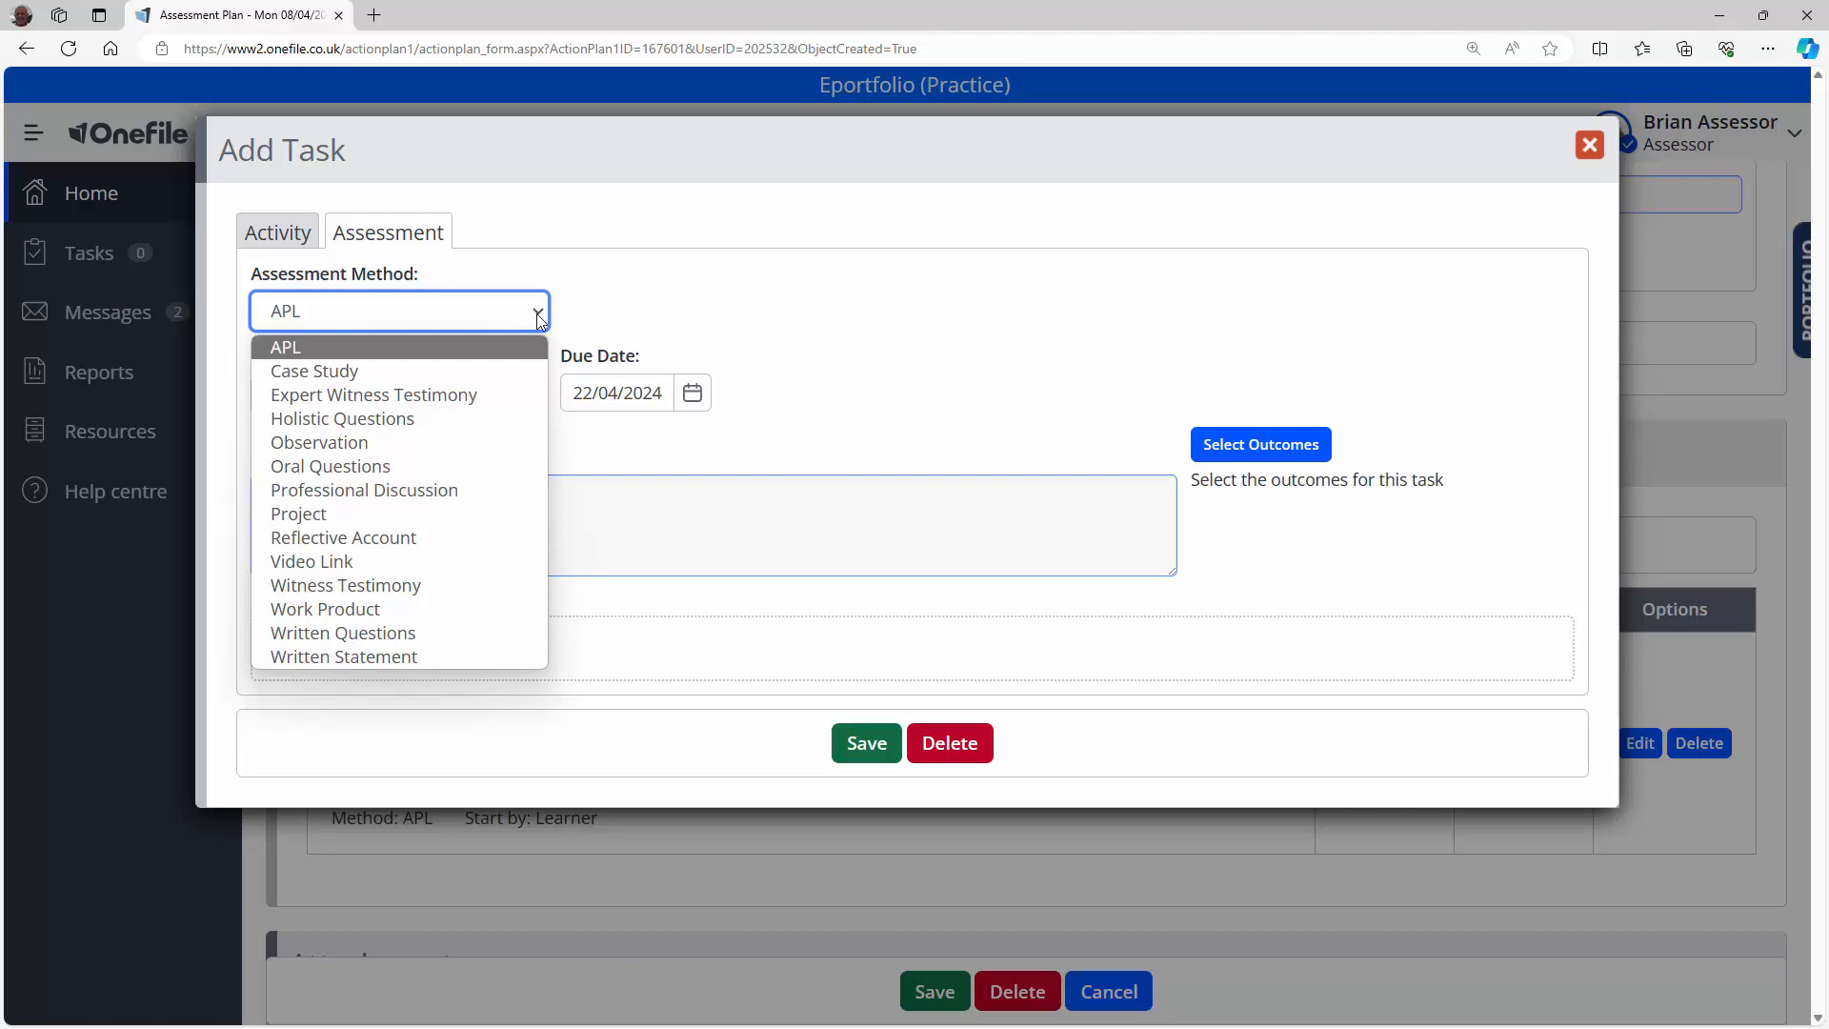
click(522, 656)
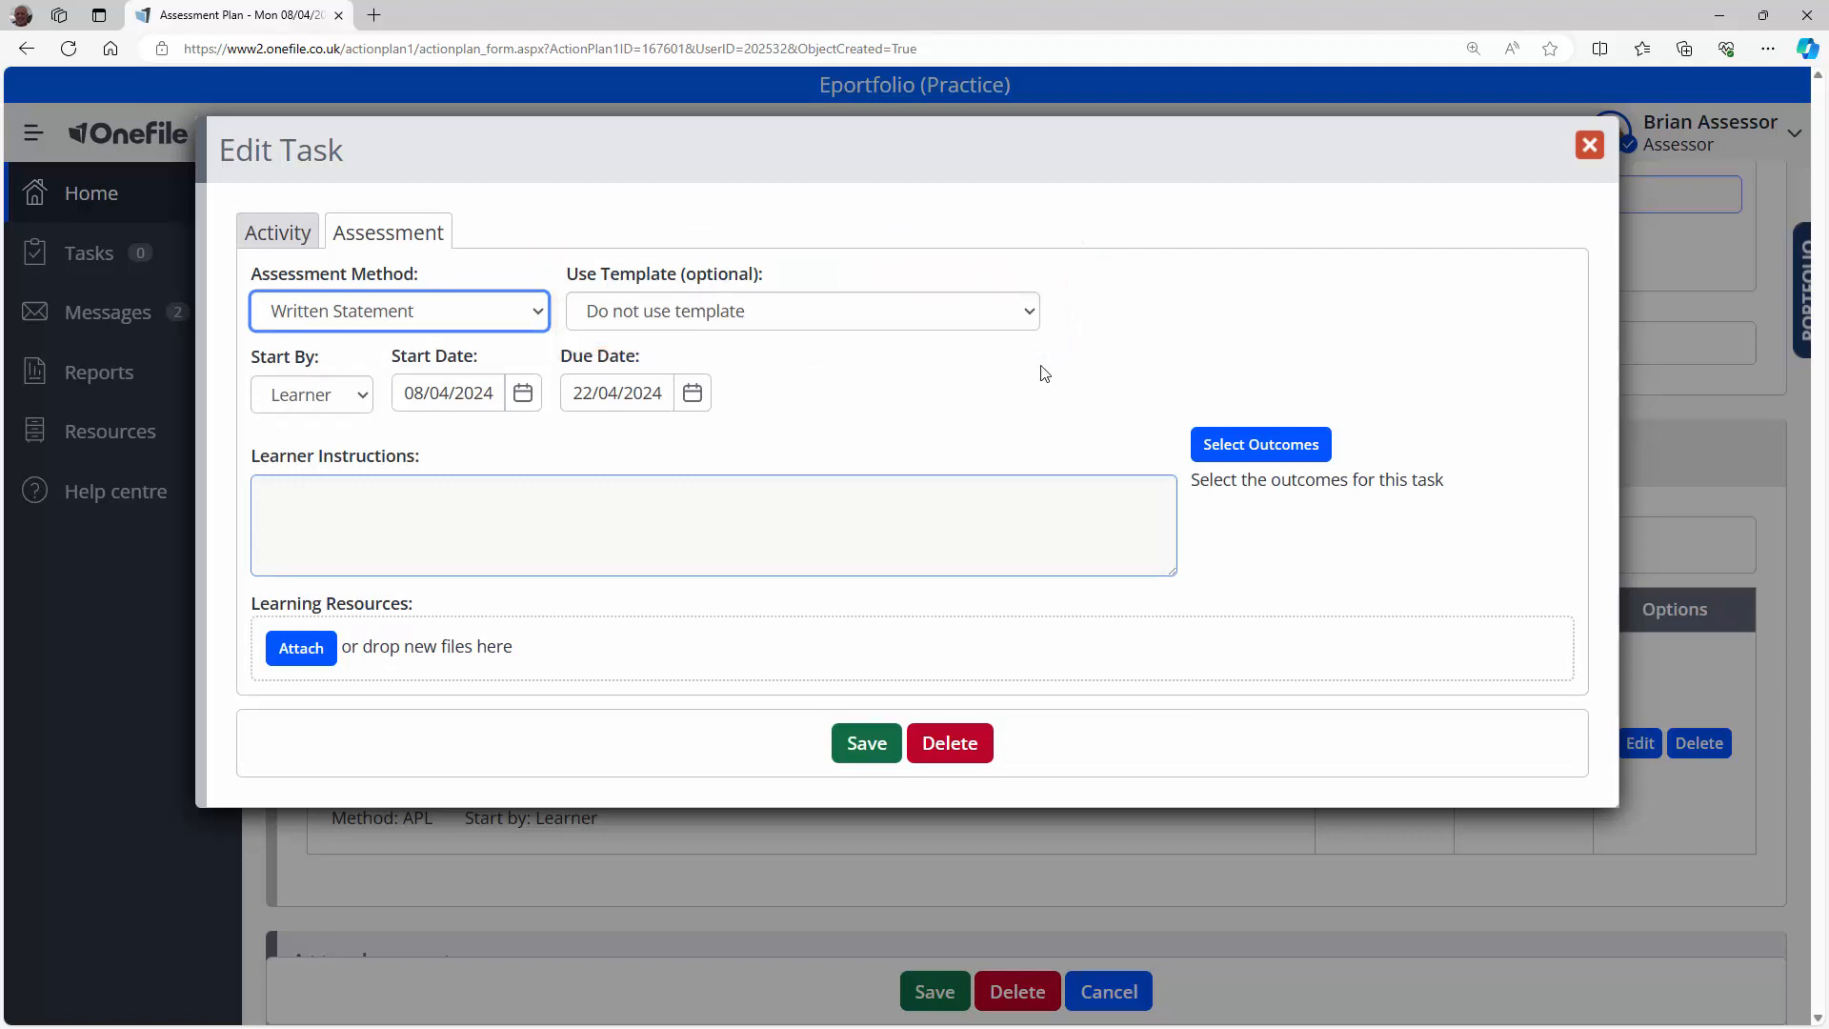
click(1029, 314)
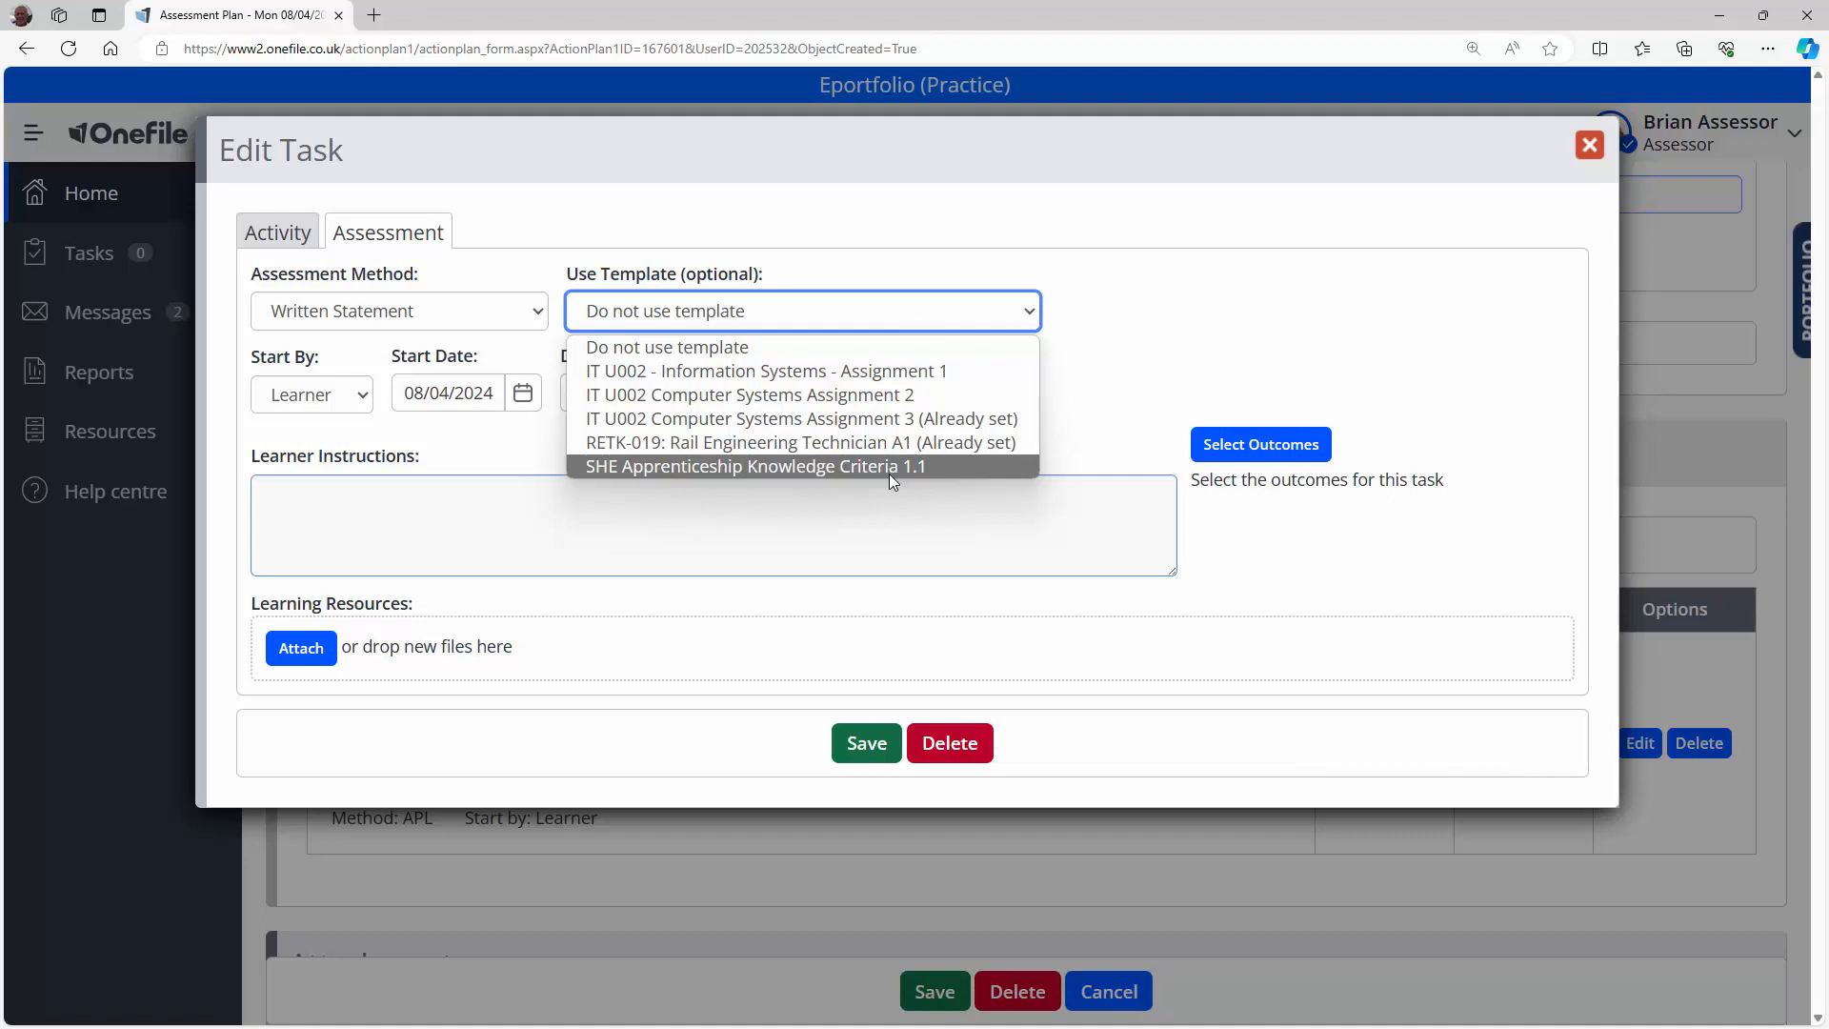
click(705, 351)
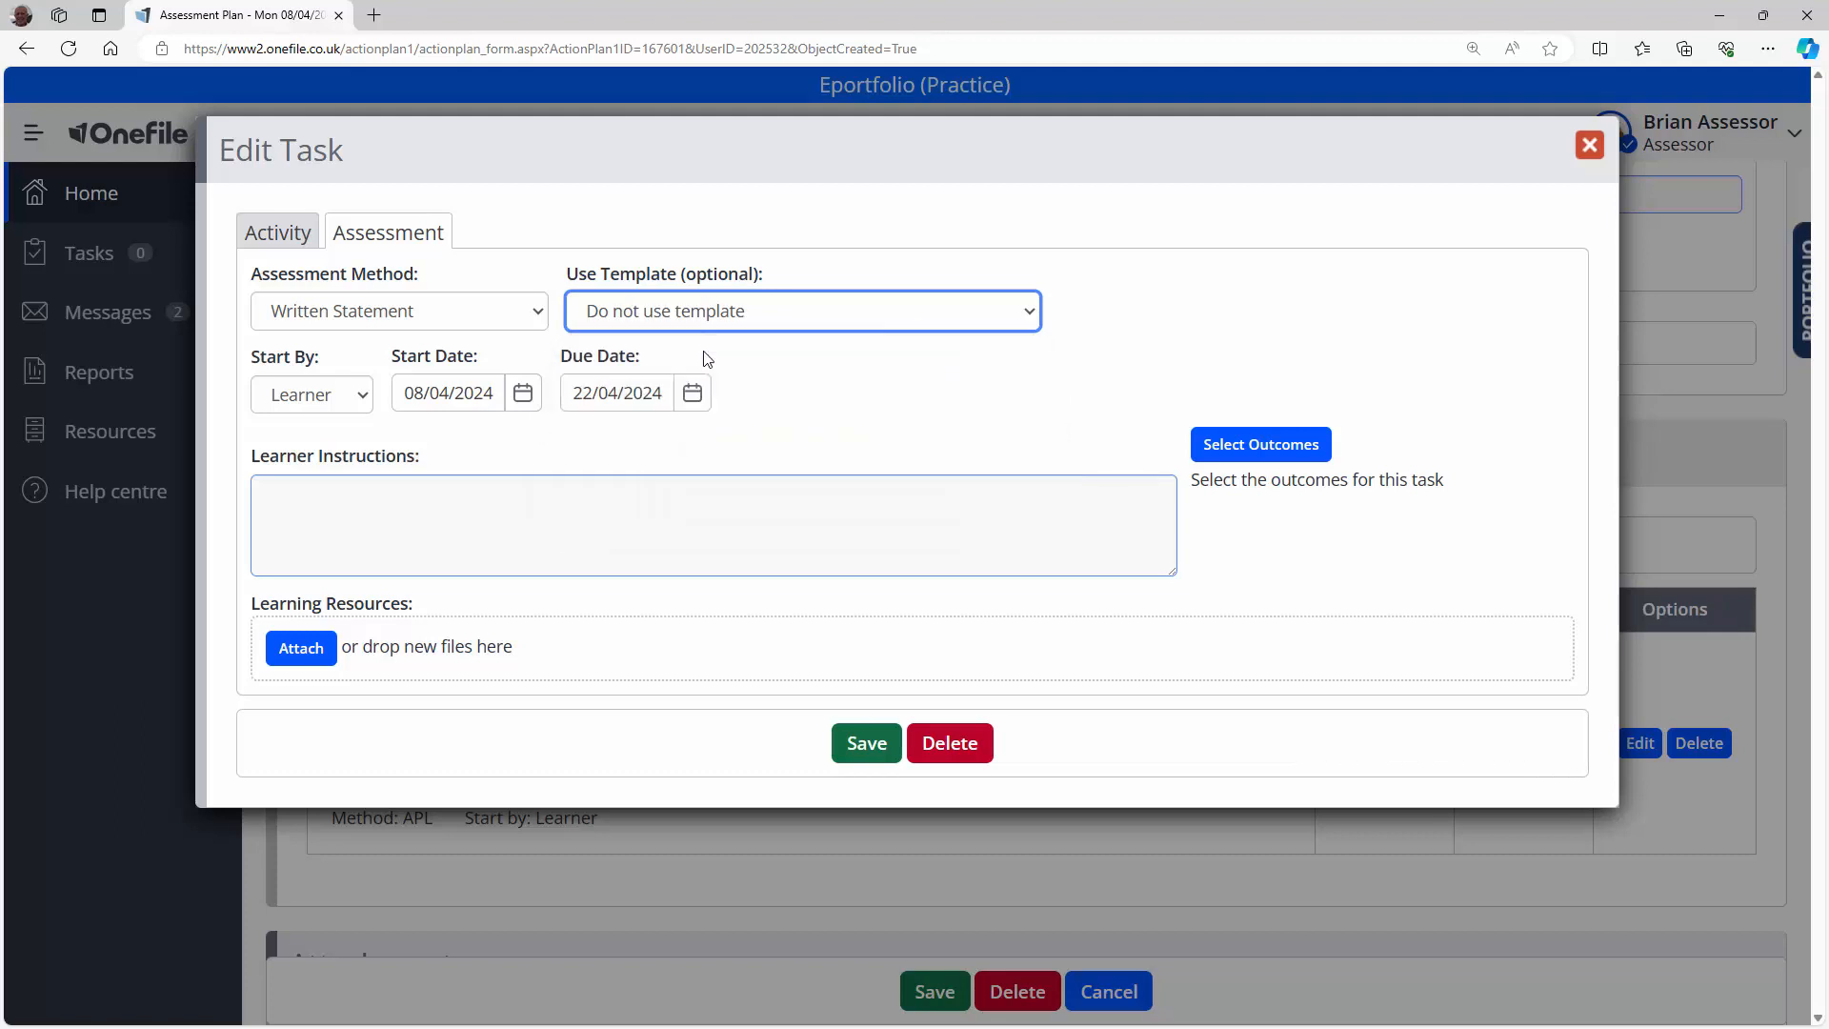
click(369, 400)
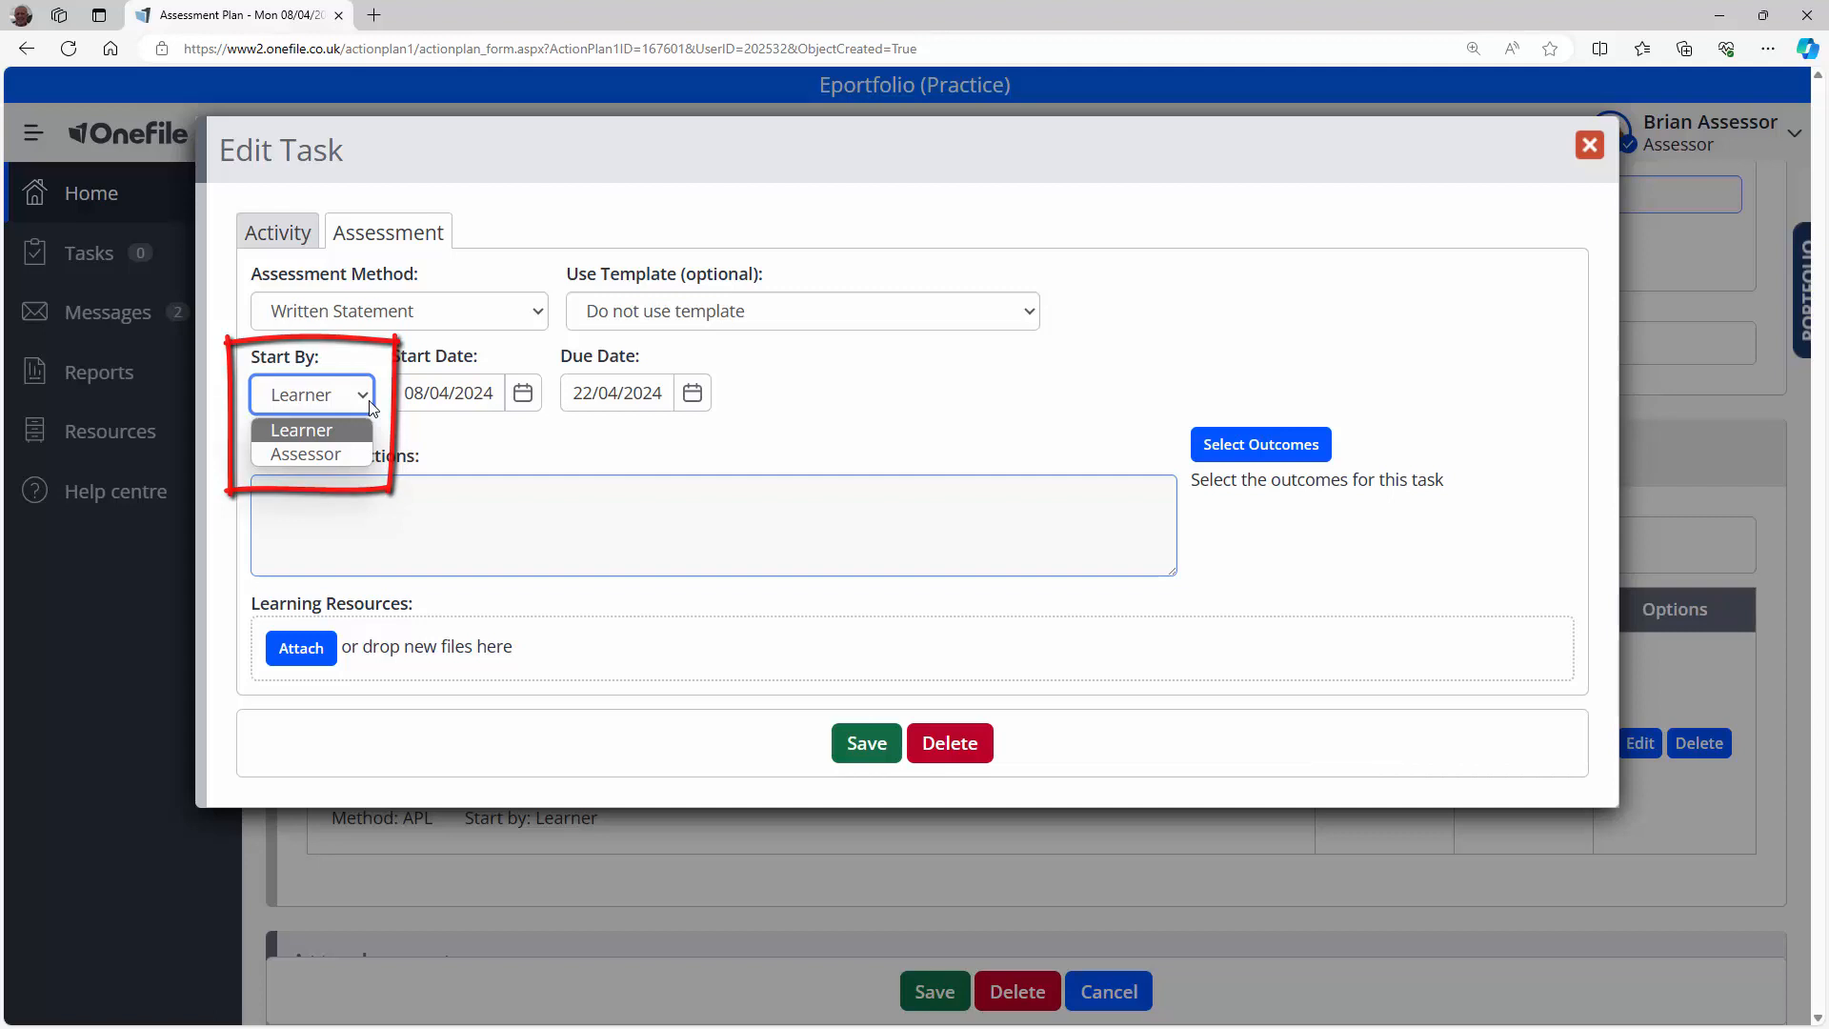
click(372, 406)
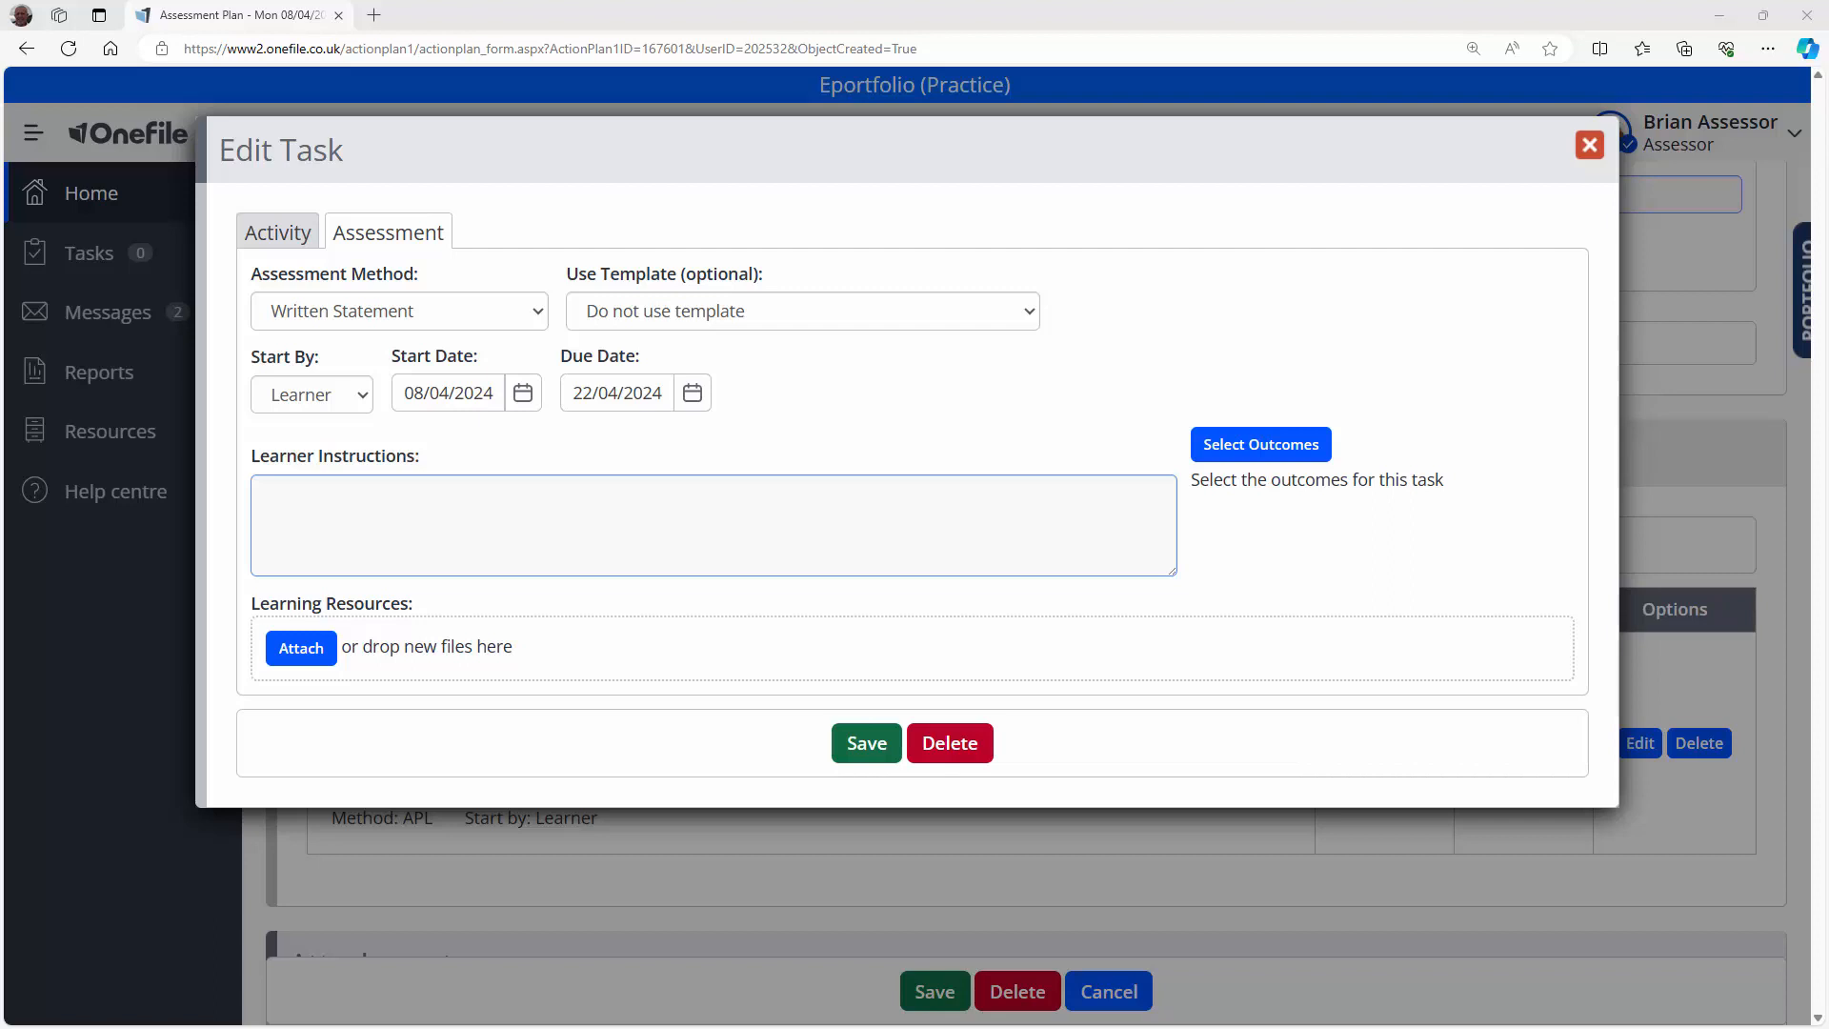
click(365, 489)
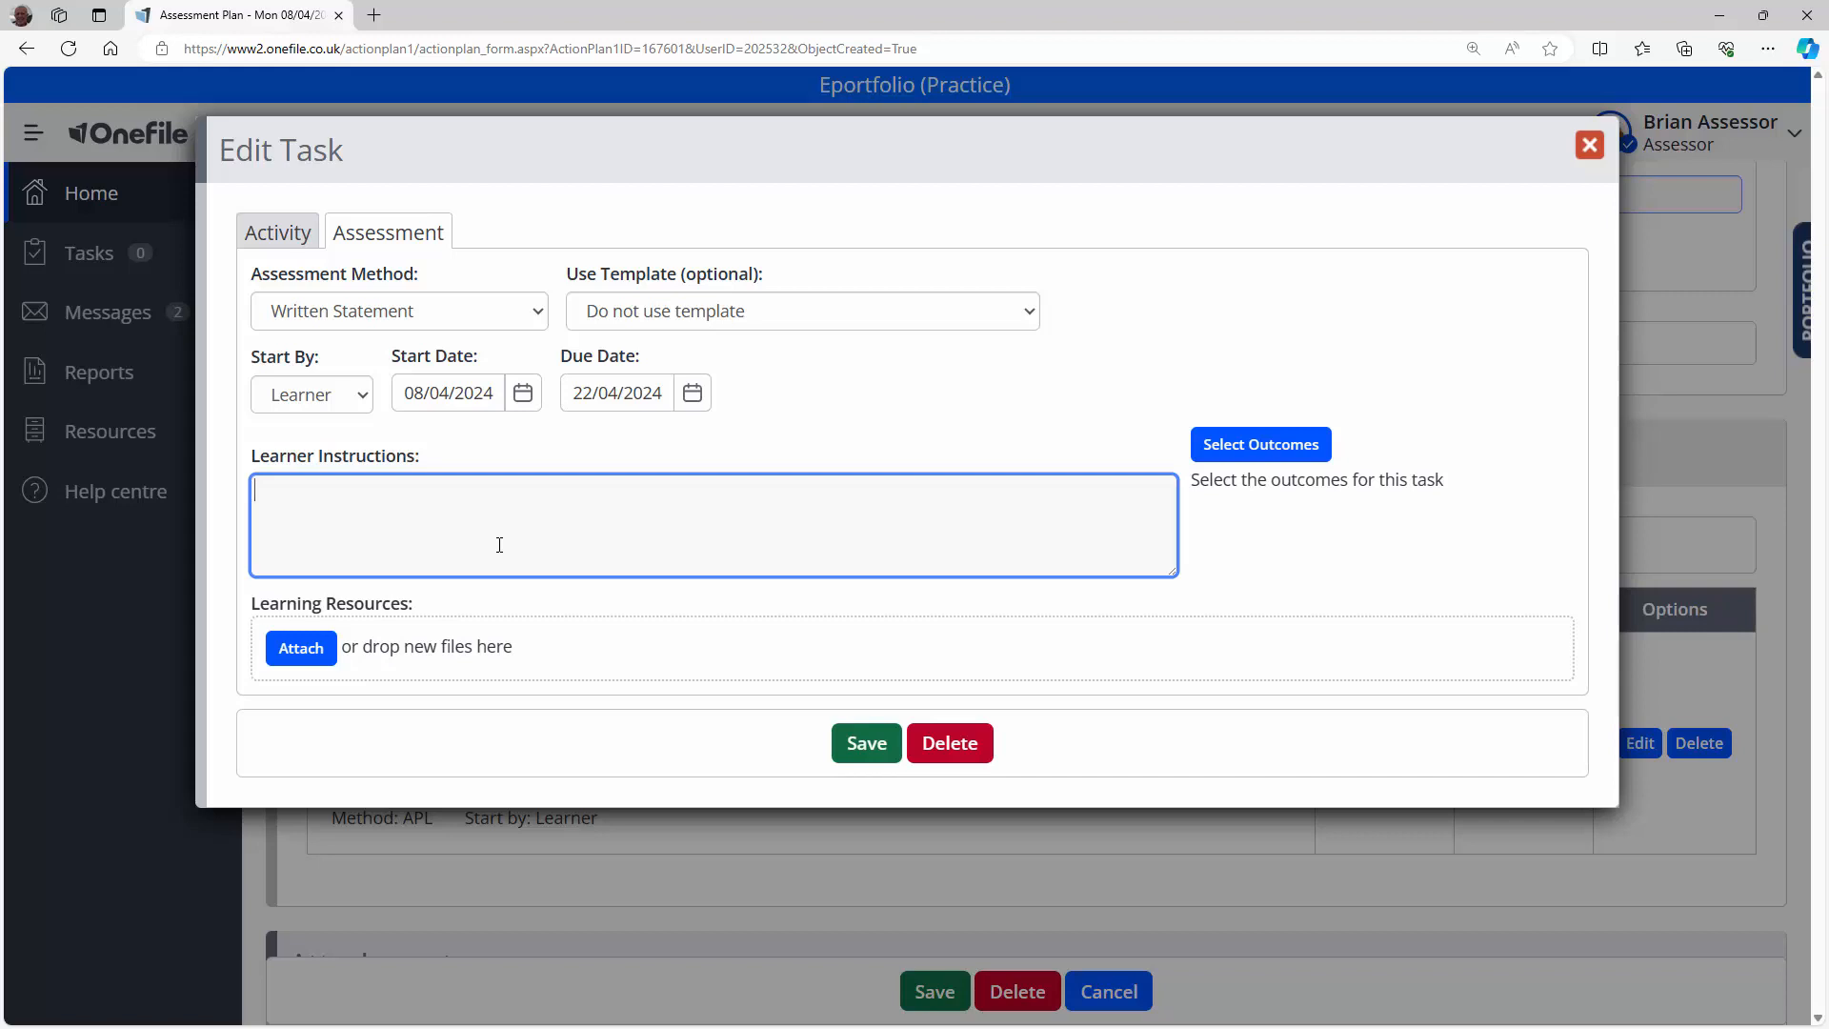
Step: Paste instructions to download, complete and upload the worksheet, then bring up the outcomes list
text(Download the attached worksheet below and complete it Upload the completed worksheet before you submit the assessment)
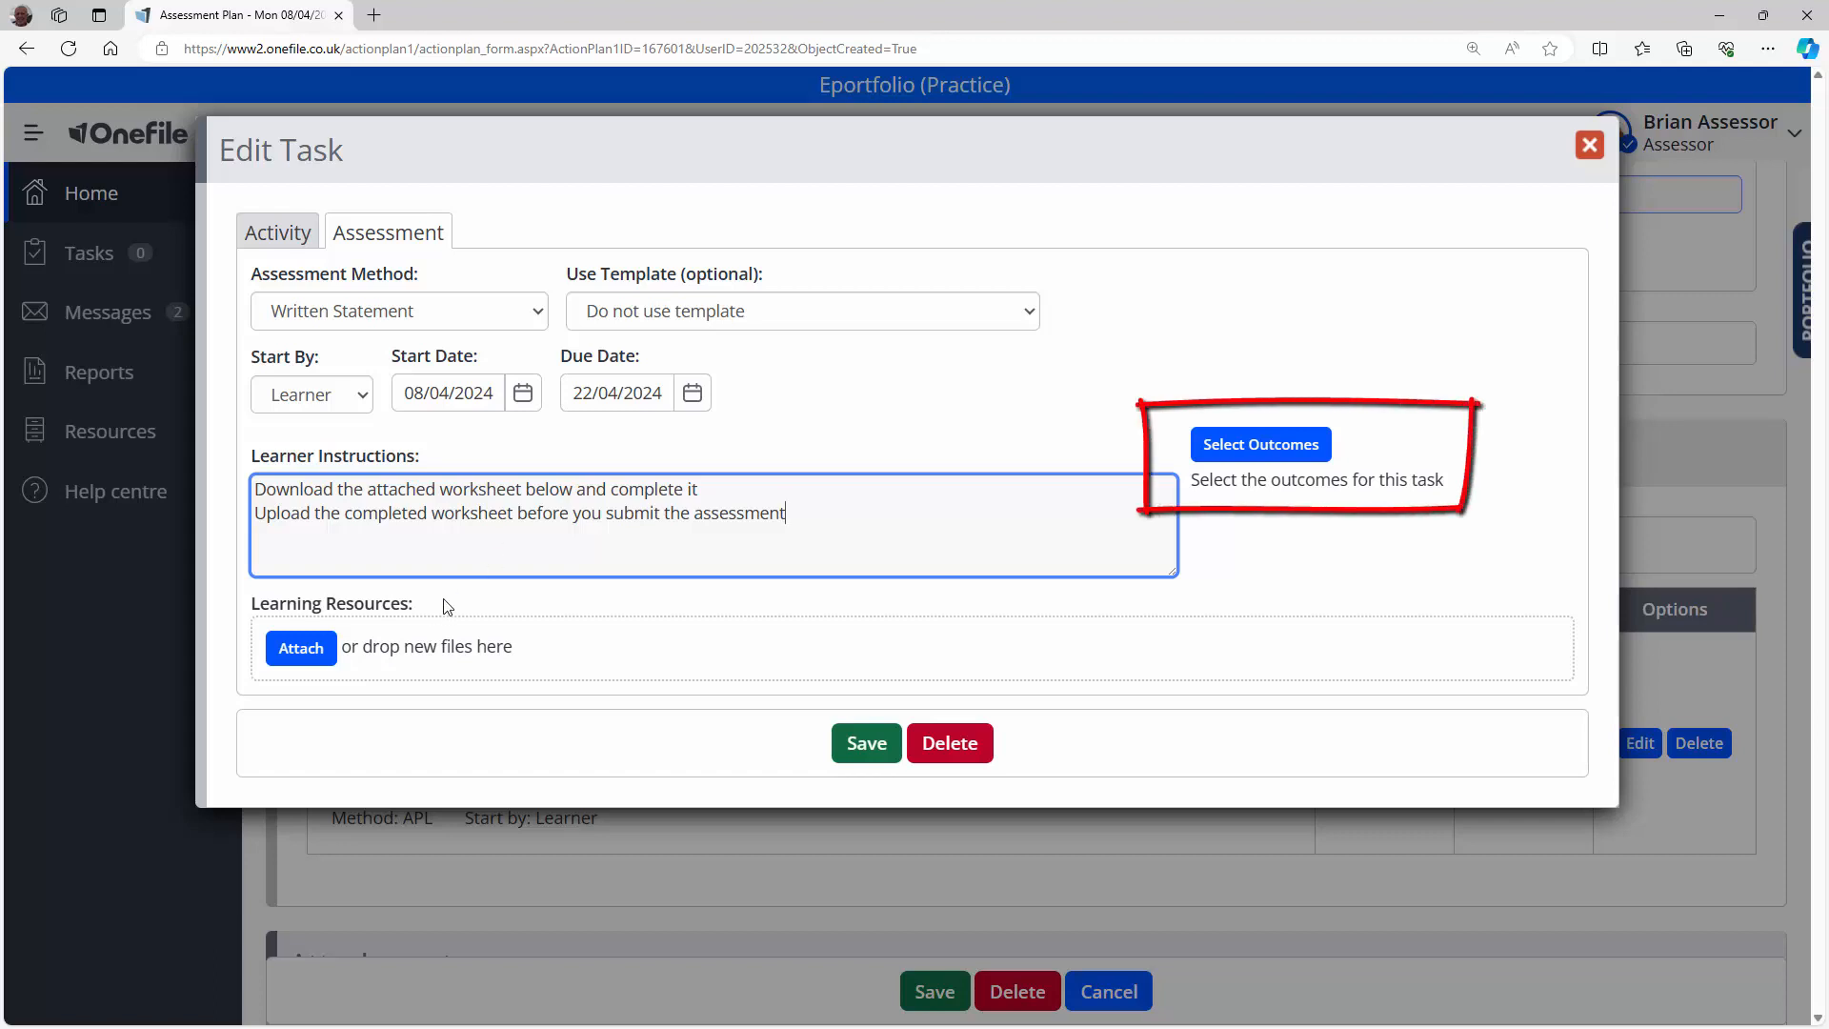
click(1230, 448)
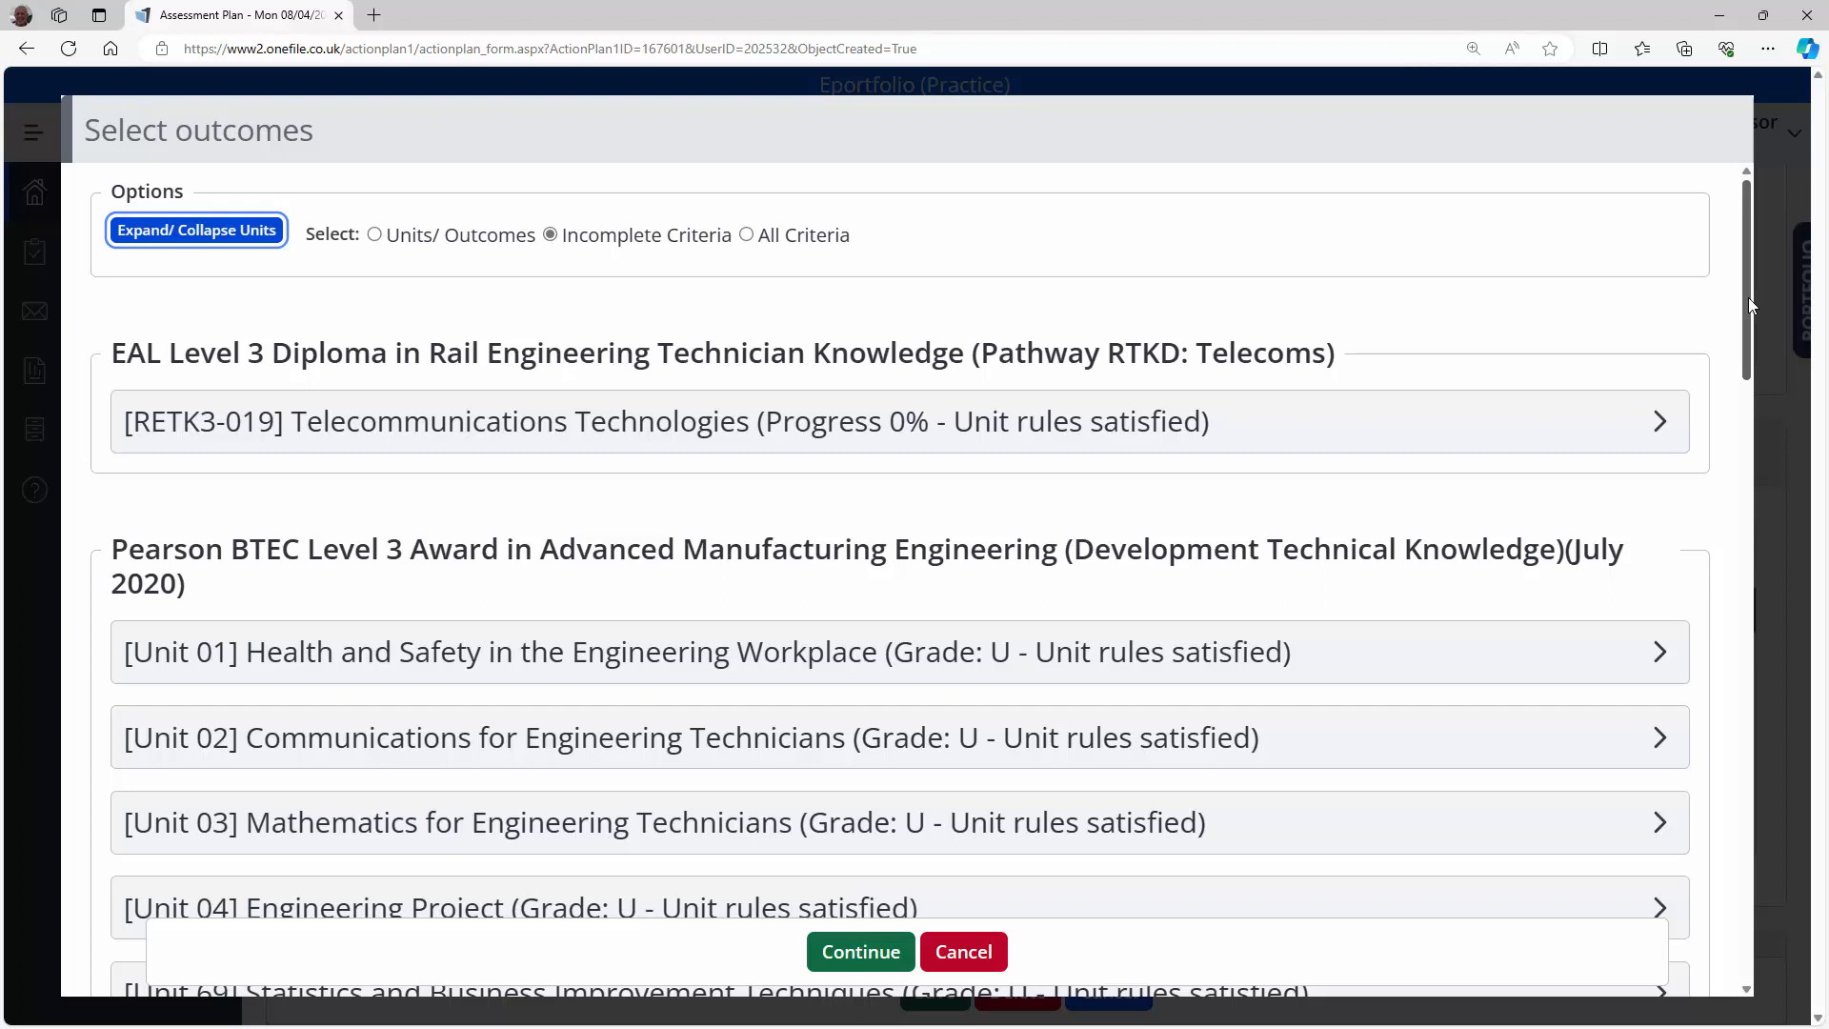
Step: Link Unit 03 criterion 1.4 as the task's outcome and open Learning Resources
drag(1751, 301, 1787, 677)
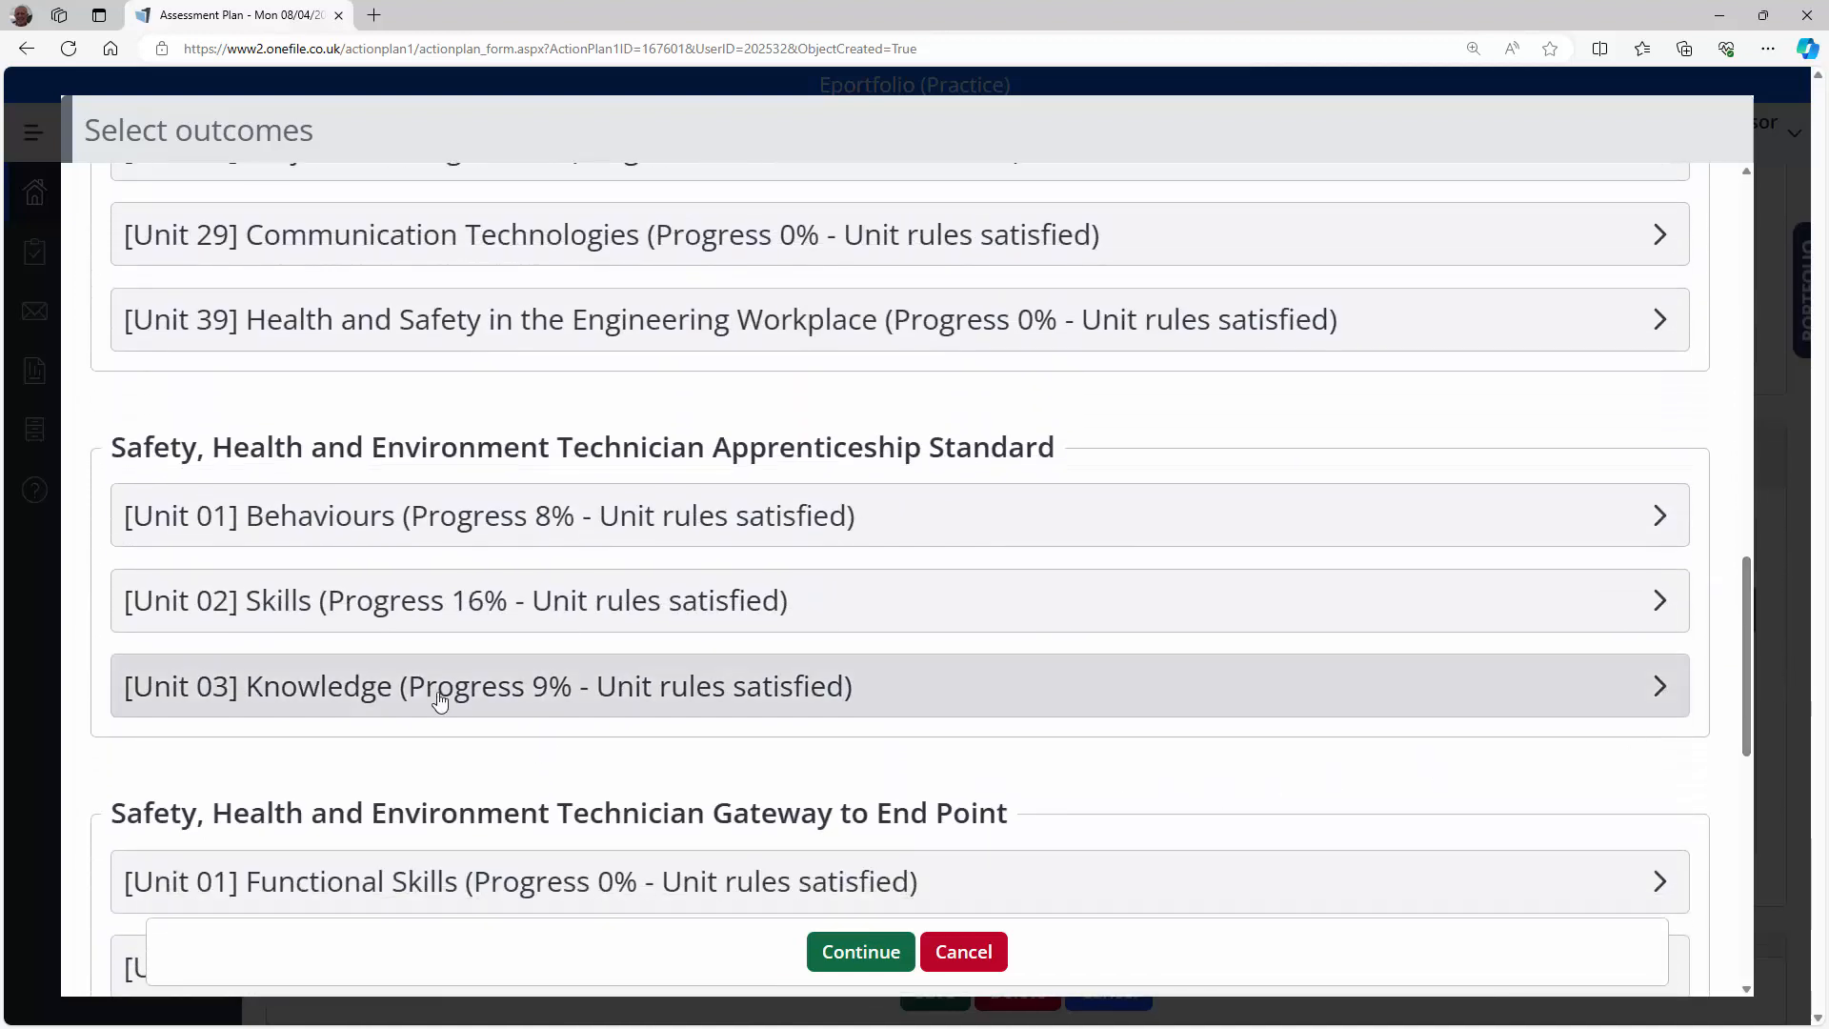
click(459, 692)
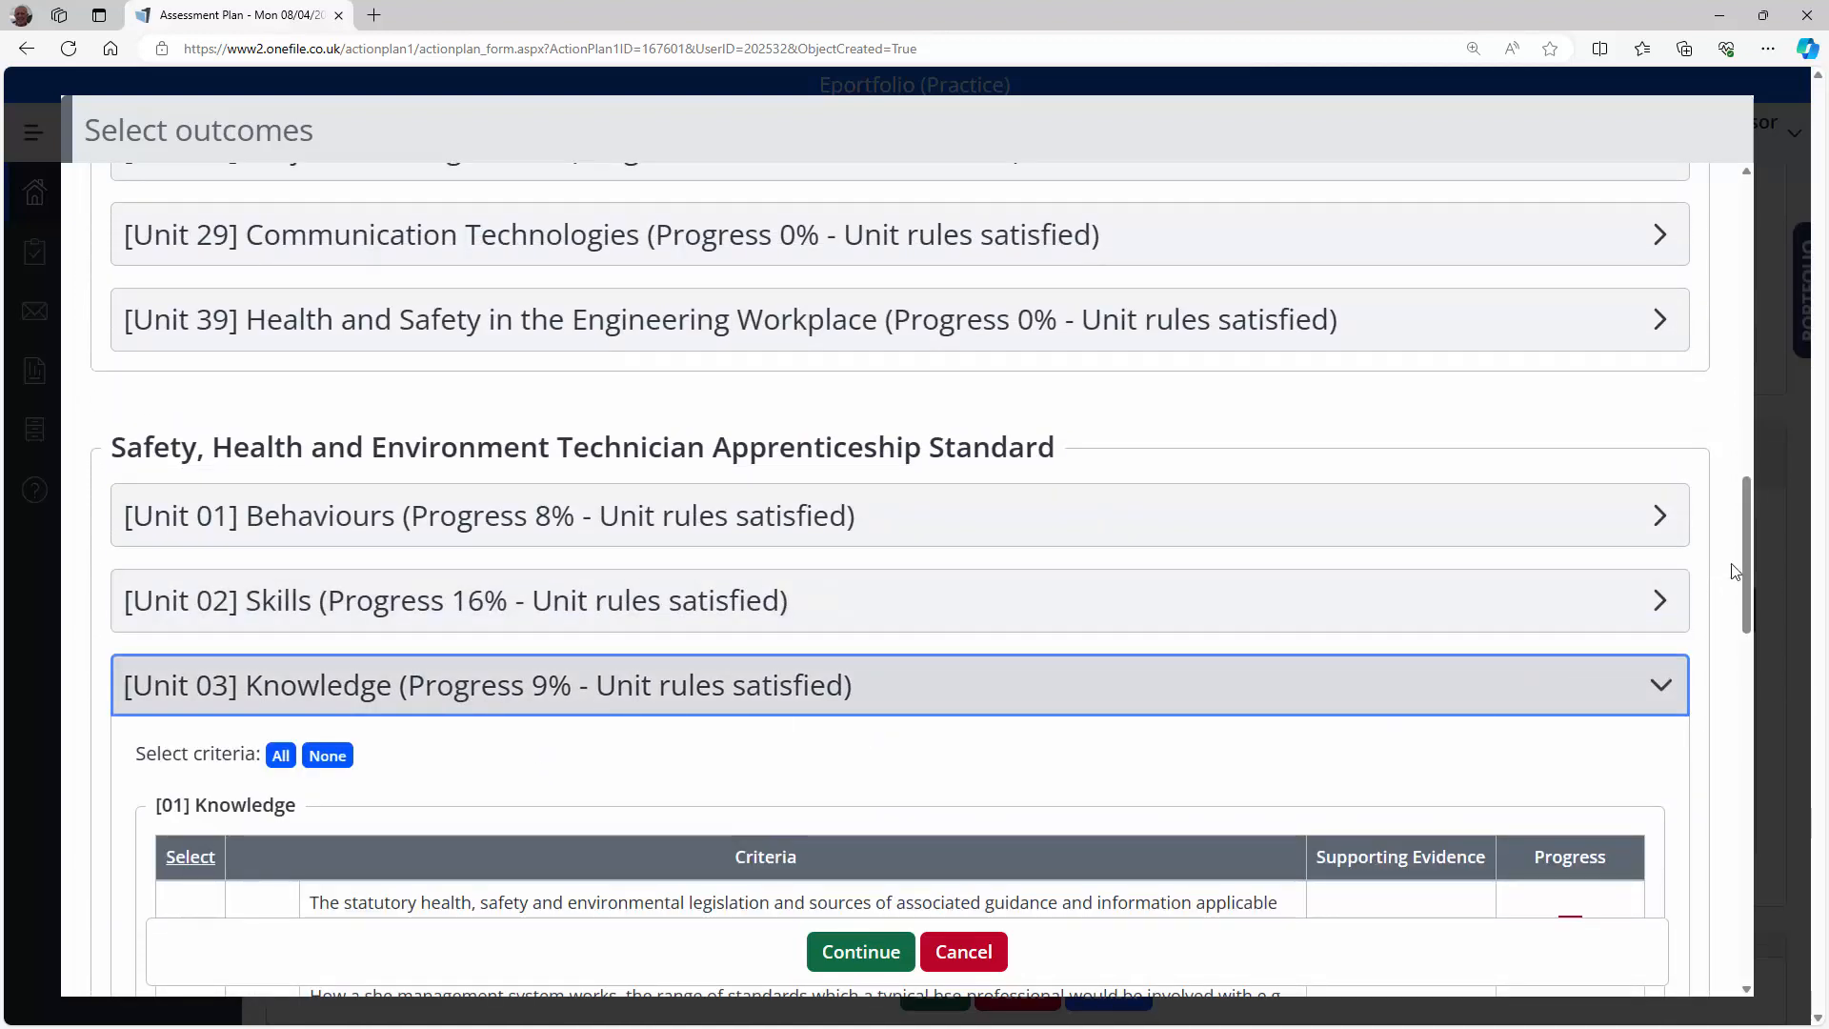
drag(1743, 570, 1751, 656)
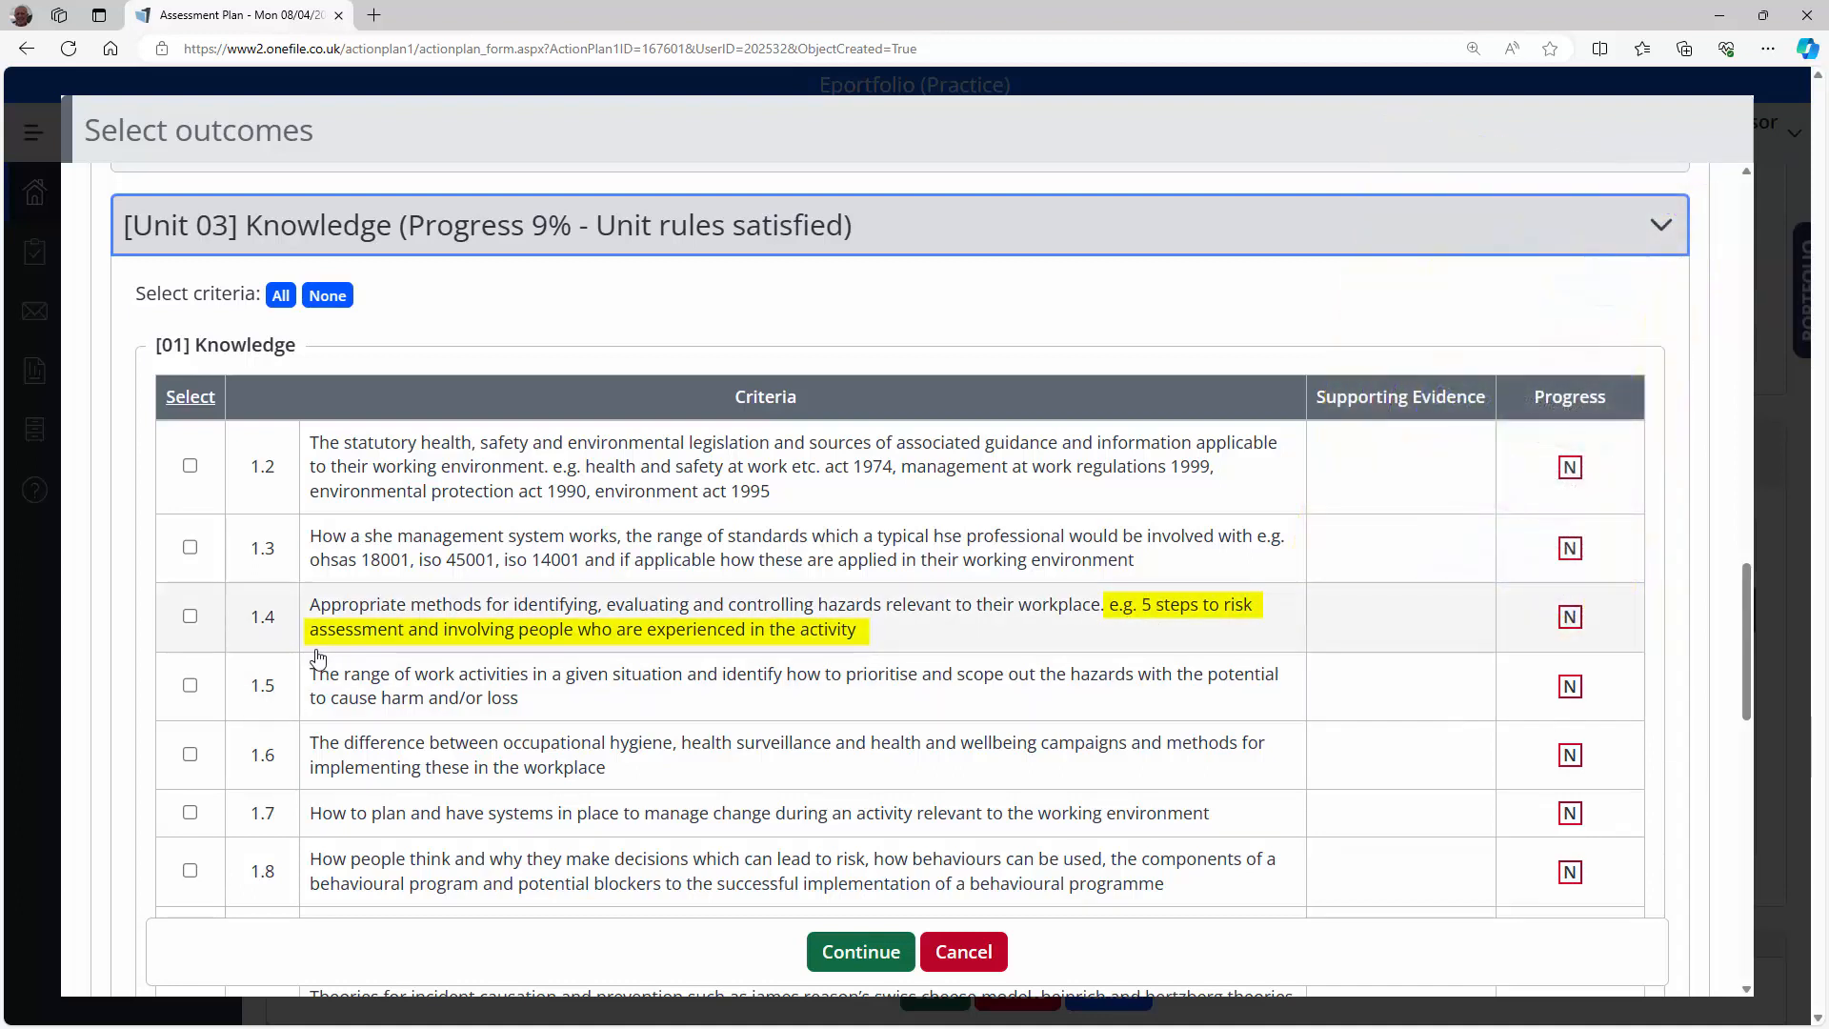
click(190, 617)
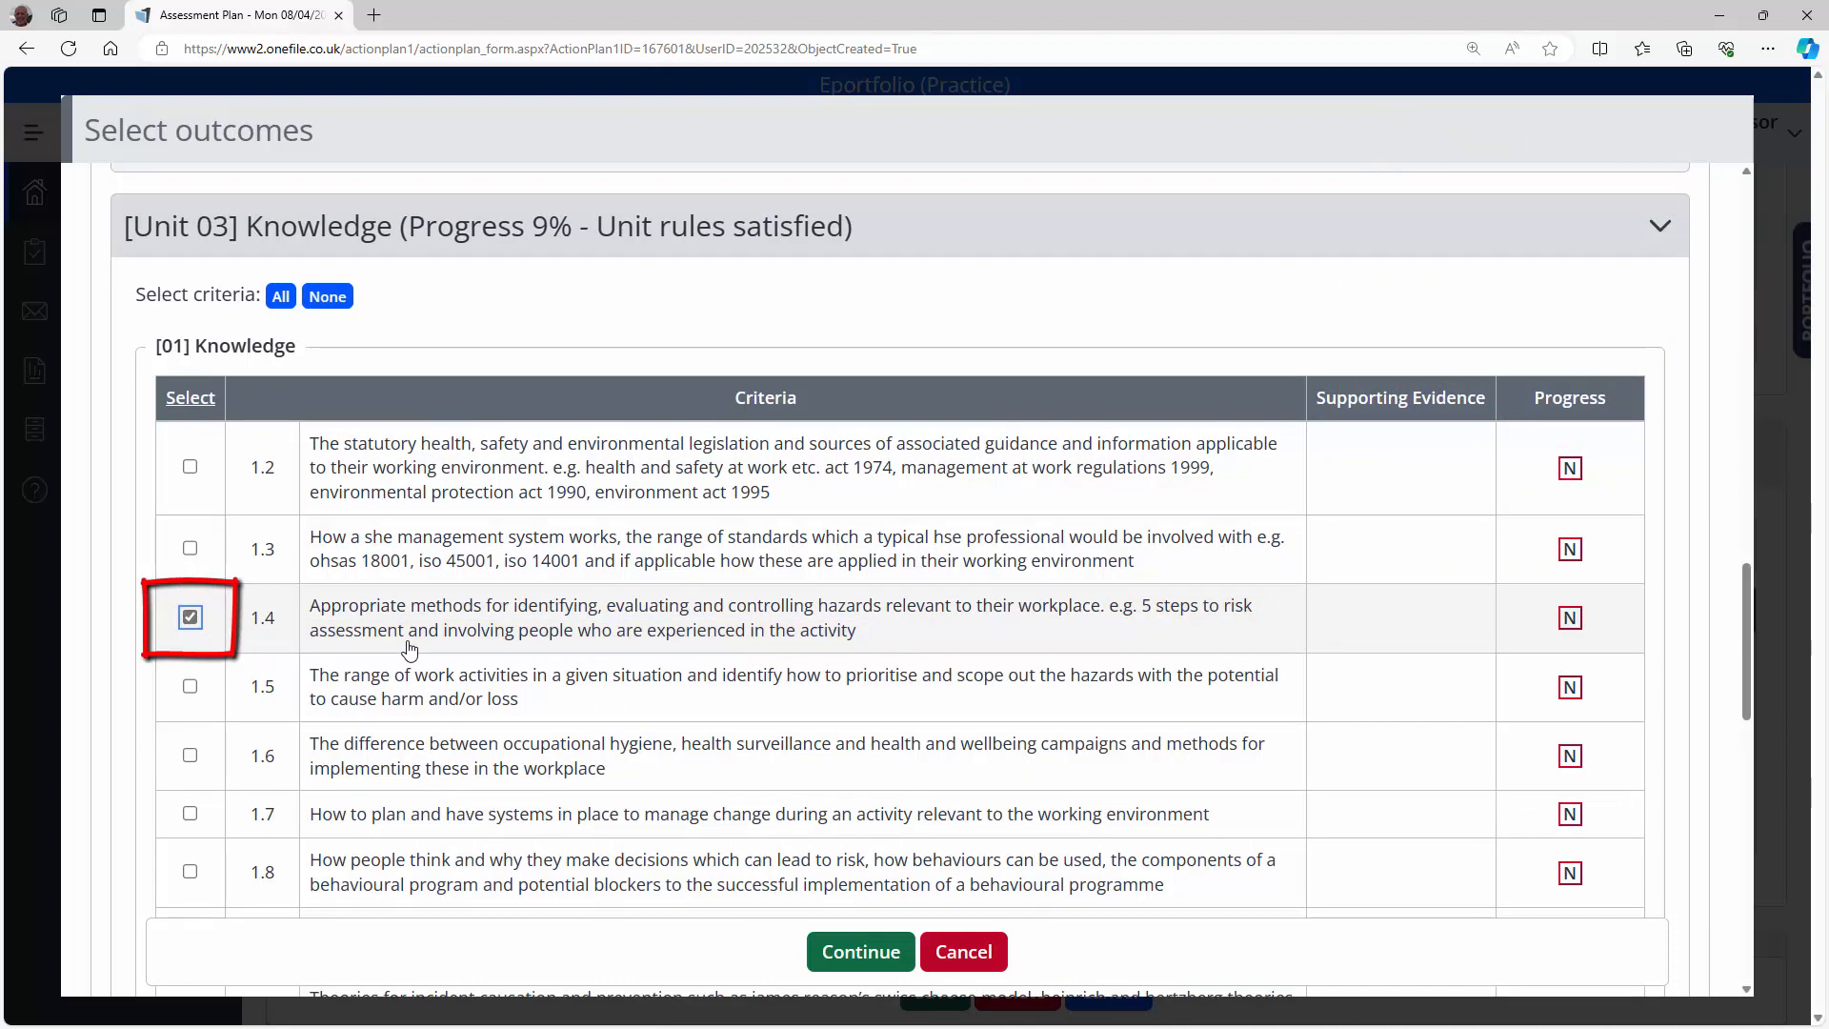
click(866, 952)
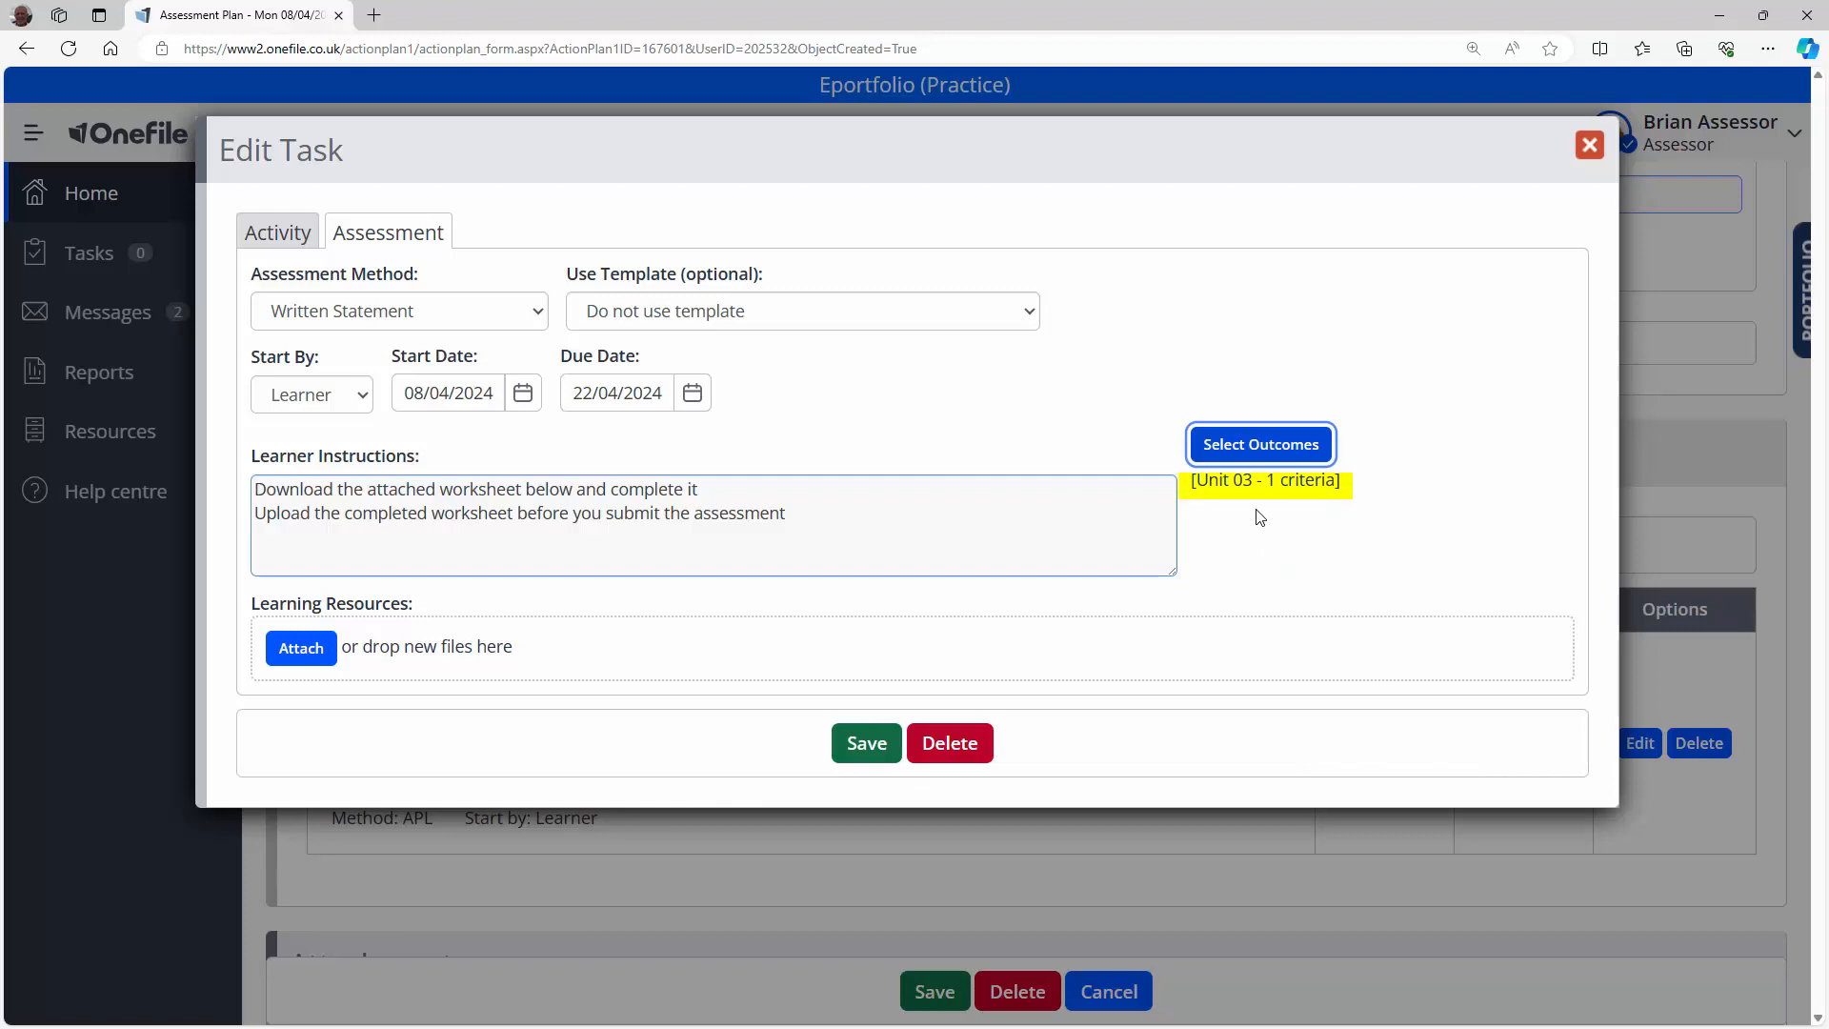
click(309, 661)
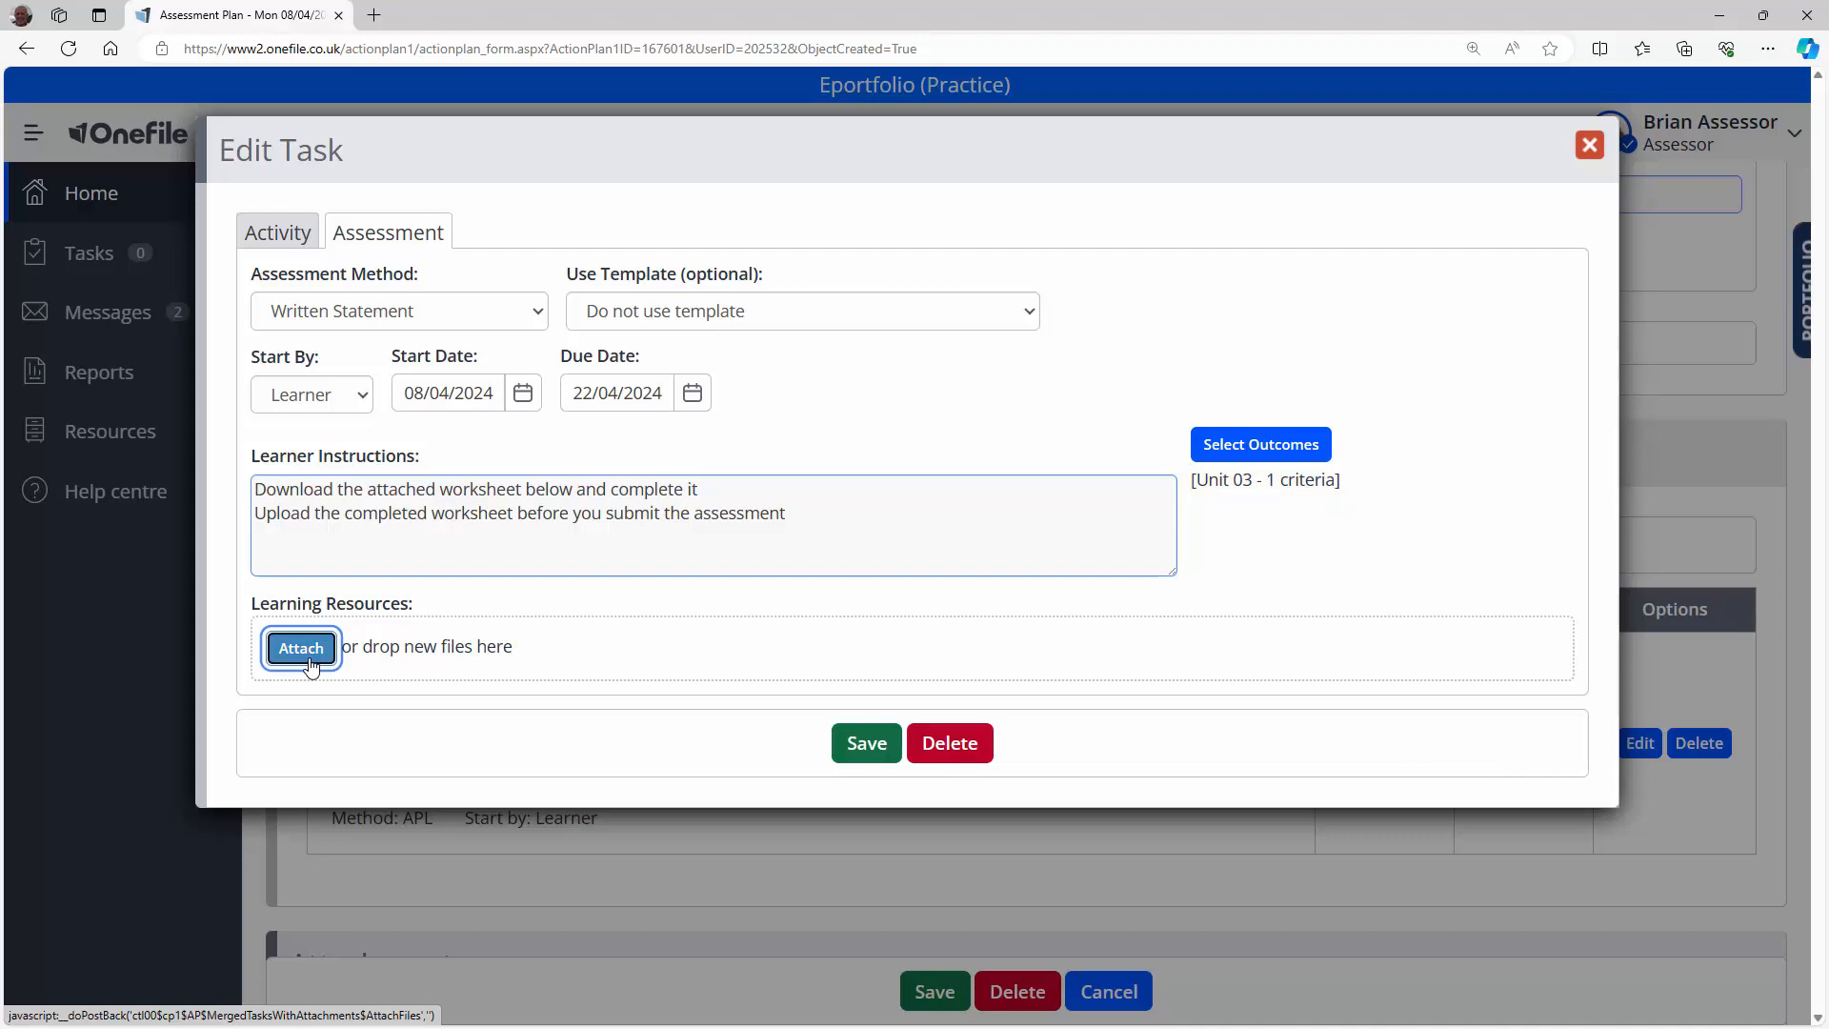
click(310, 662)
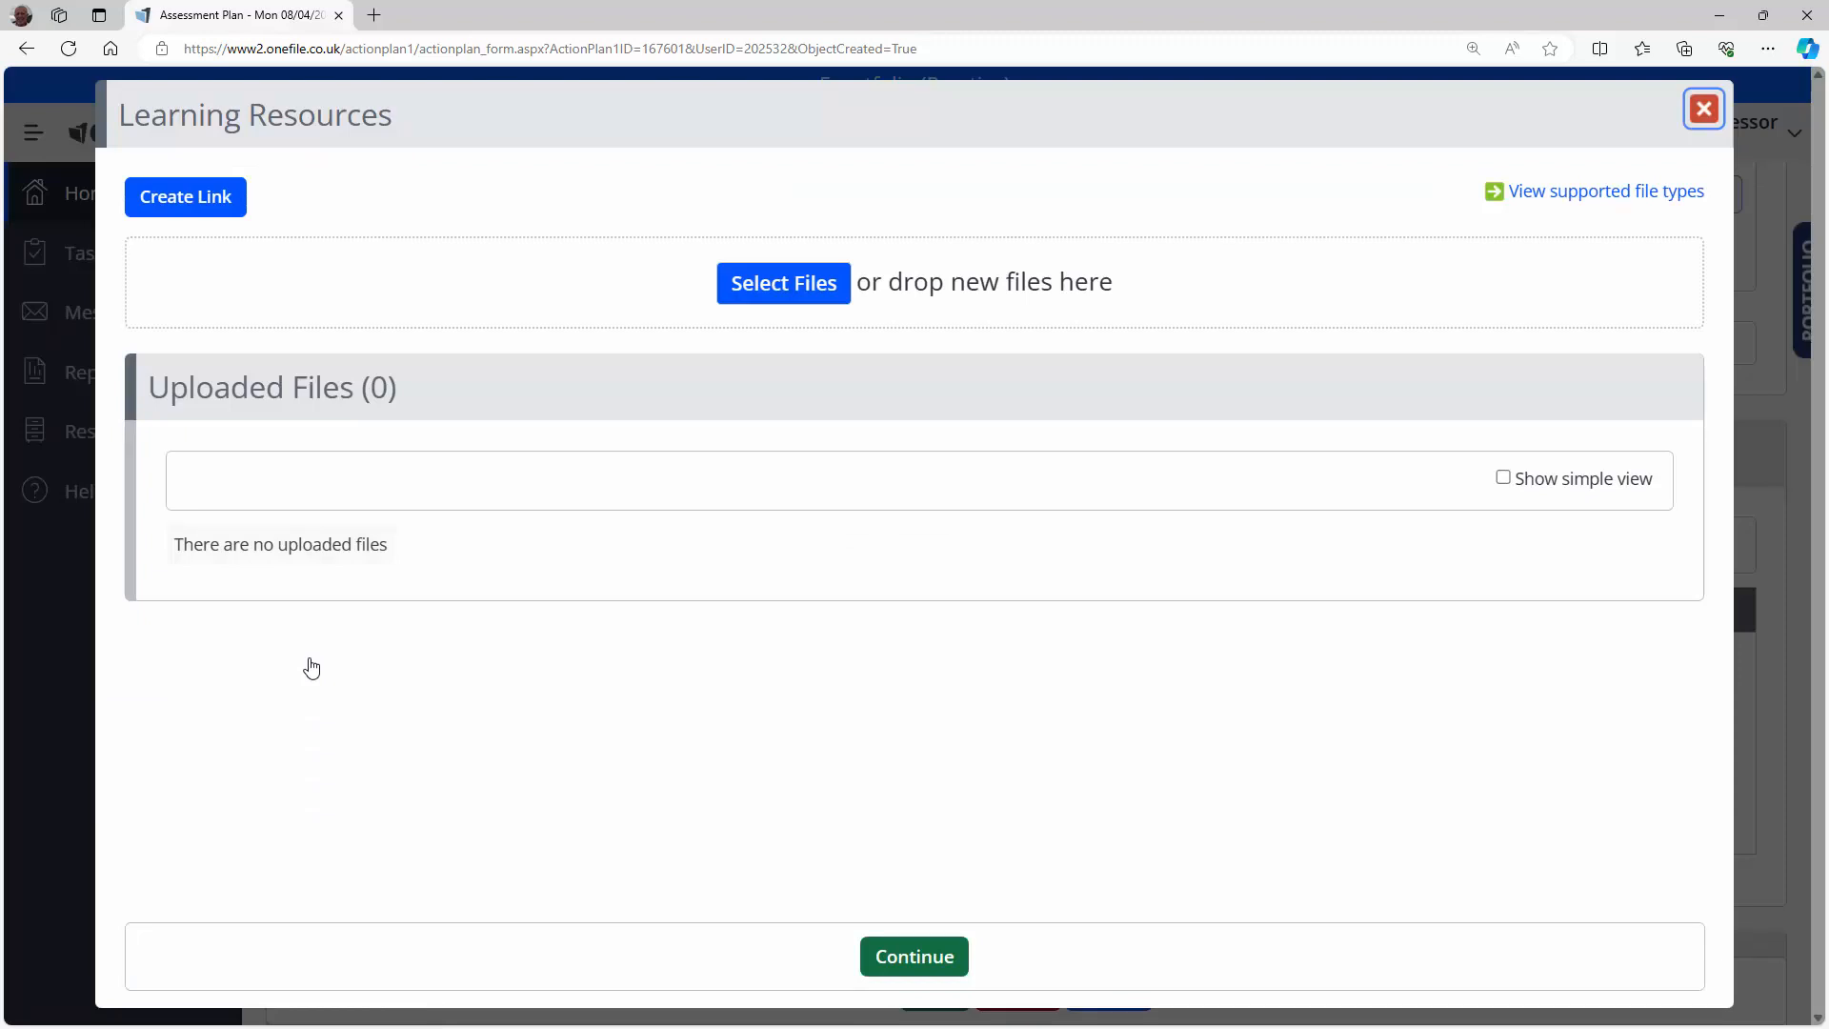
Step: Upload 'Worksheet to upload.docx' (13.60 KB) and add it to the task as a learning resource
click(779, 292)
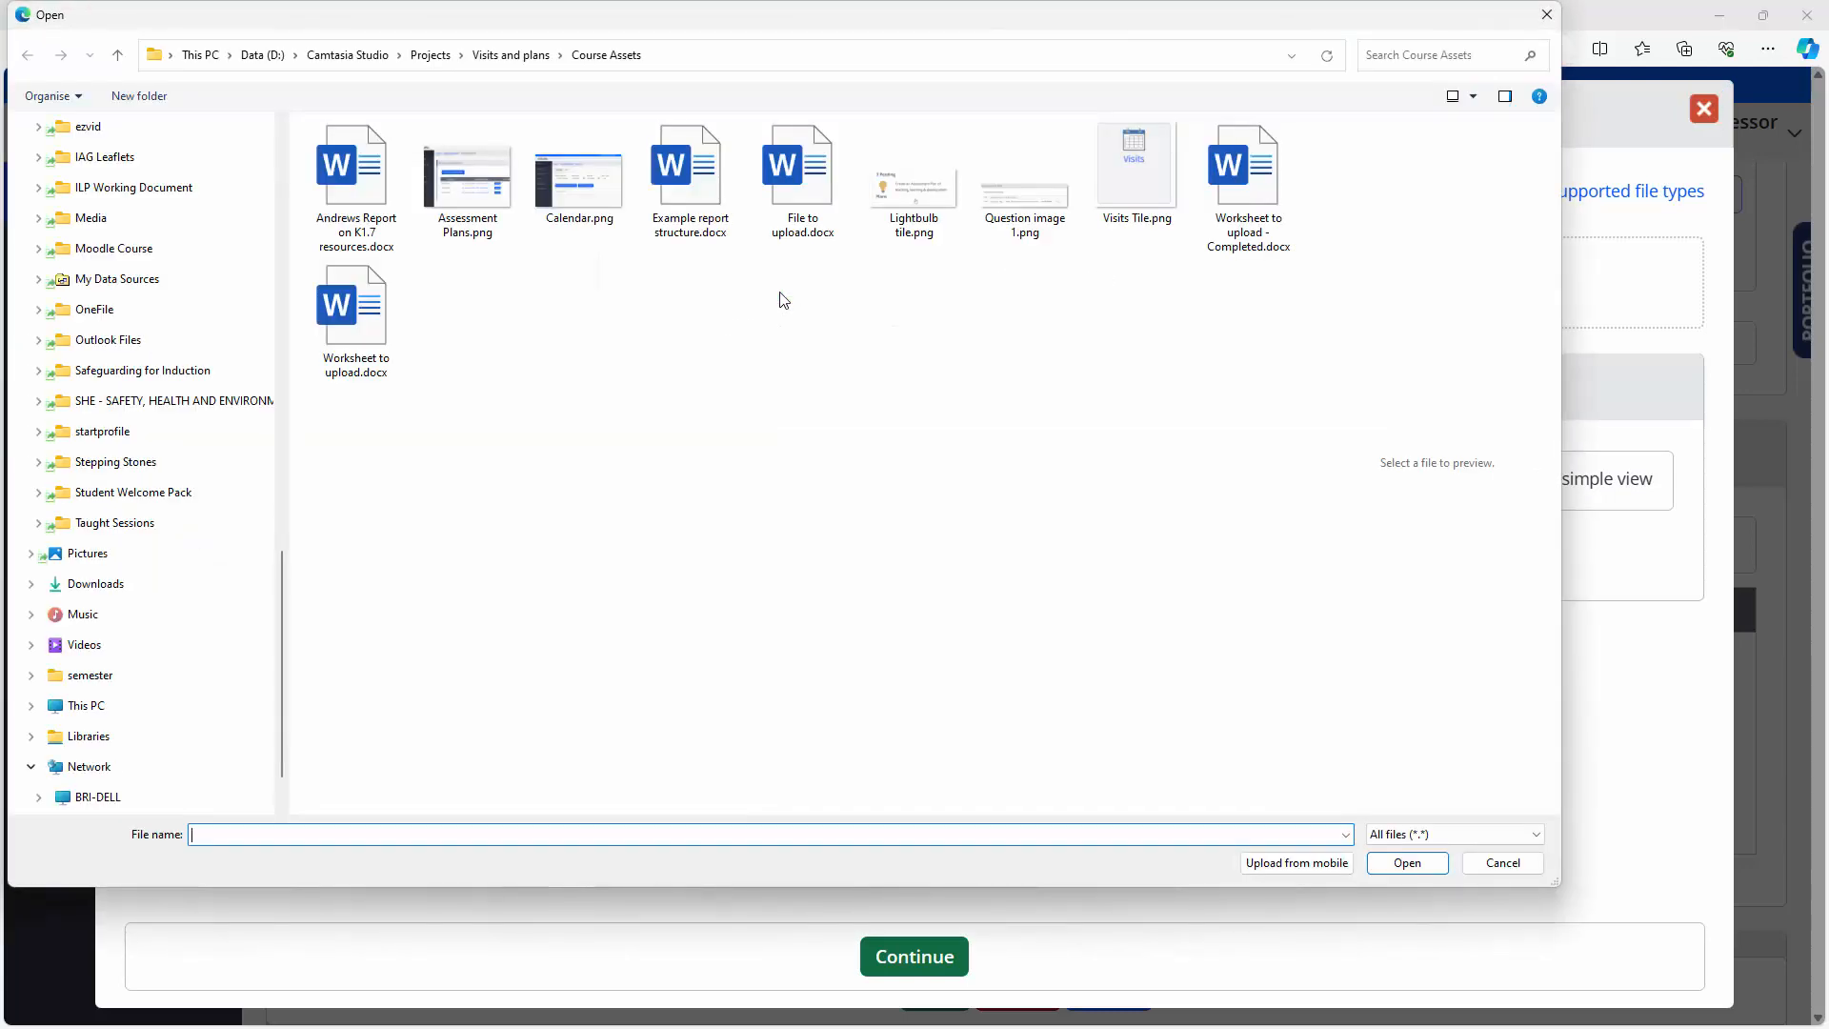
click(362, 319)
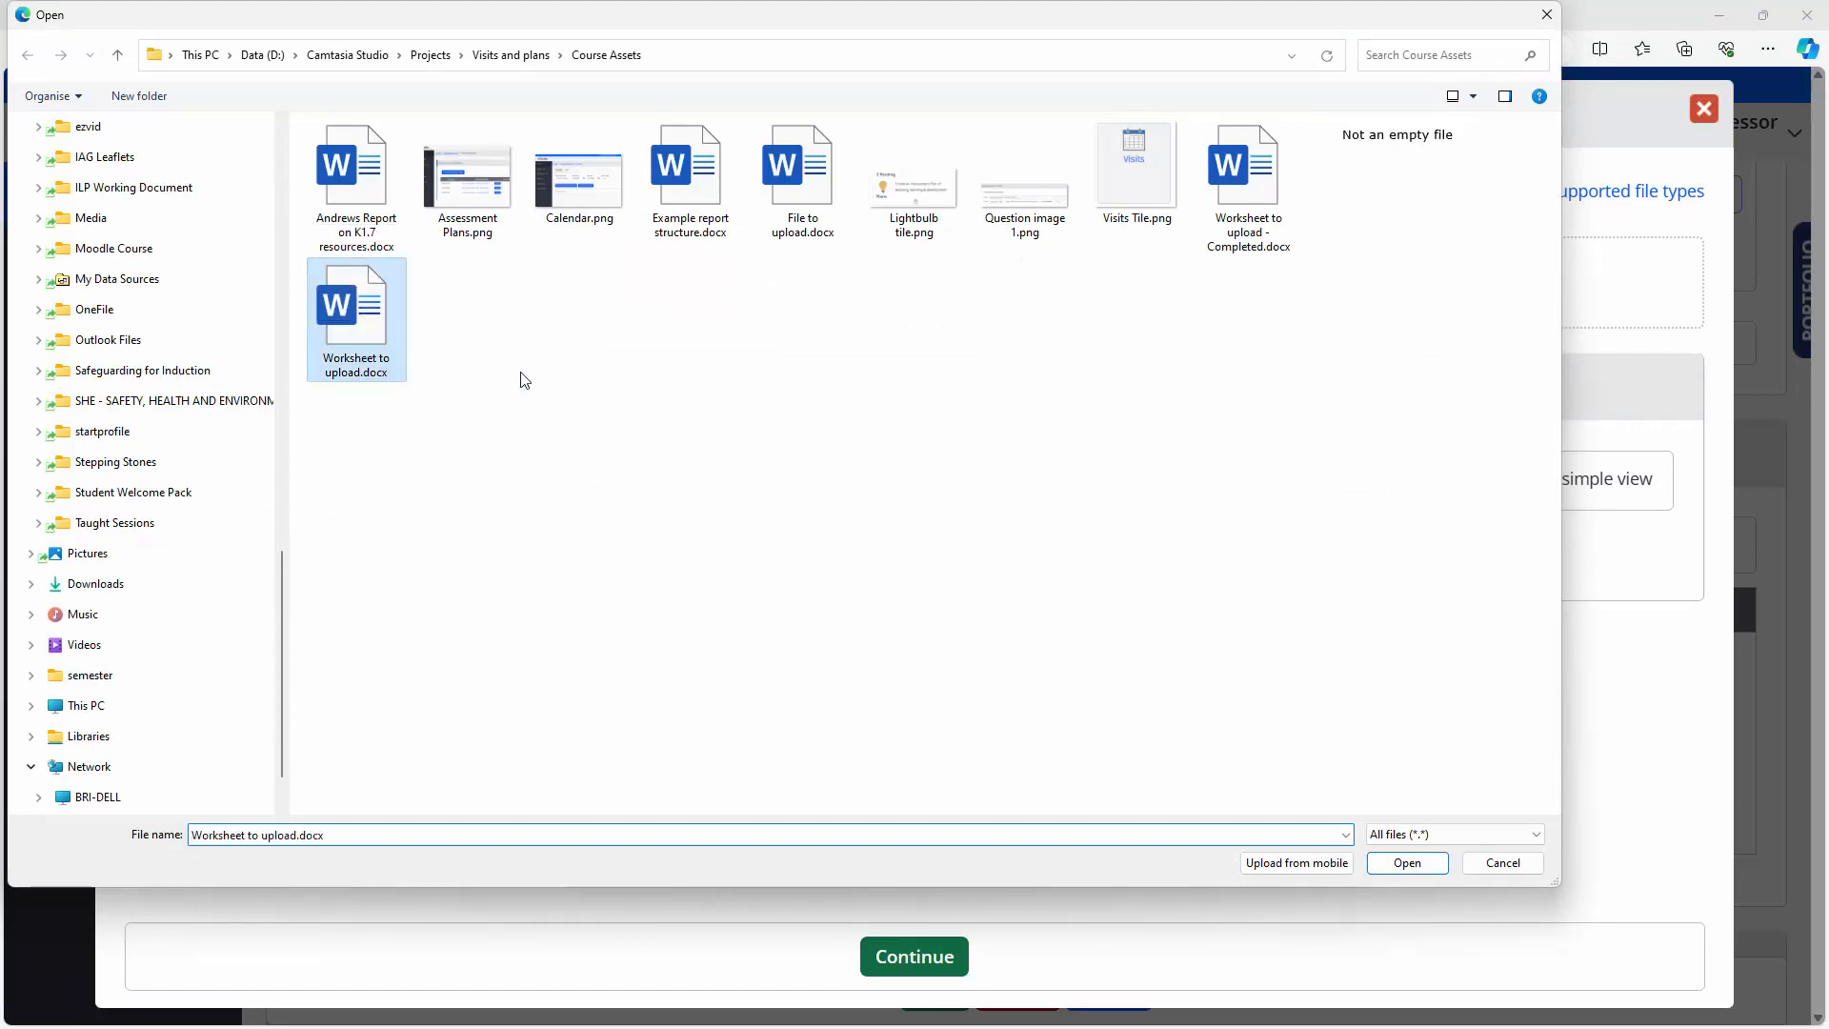
click(1407, 862)
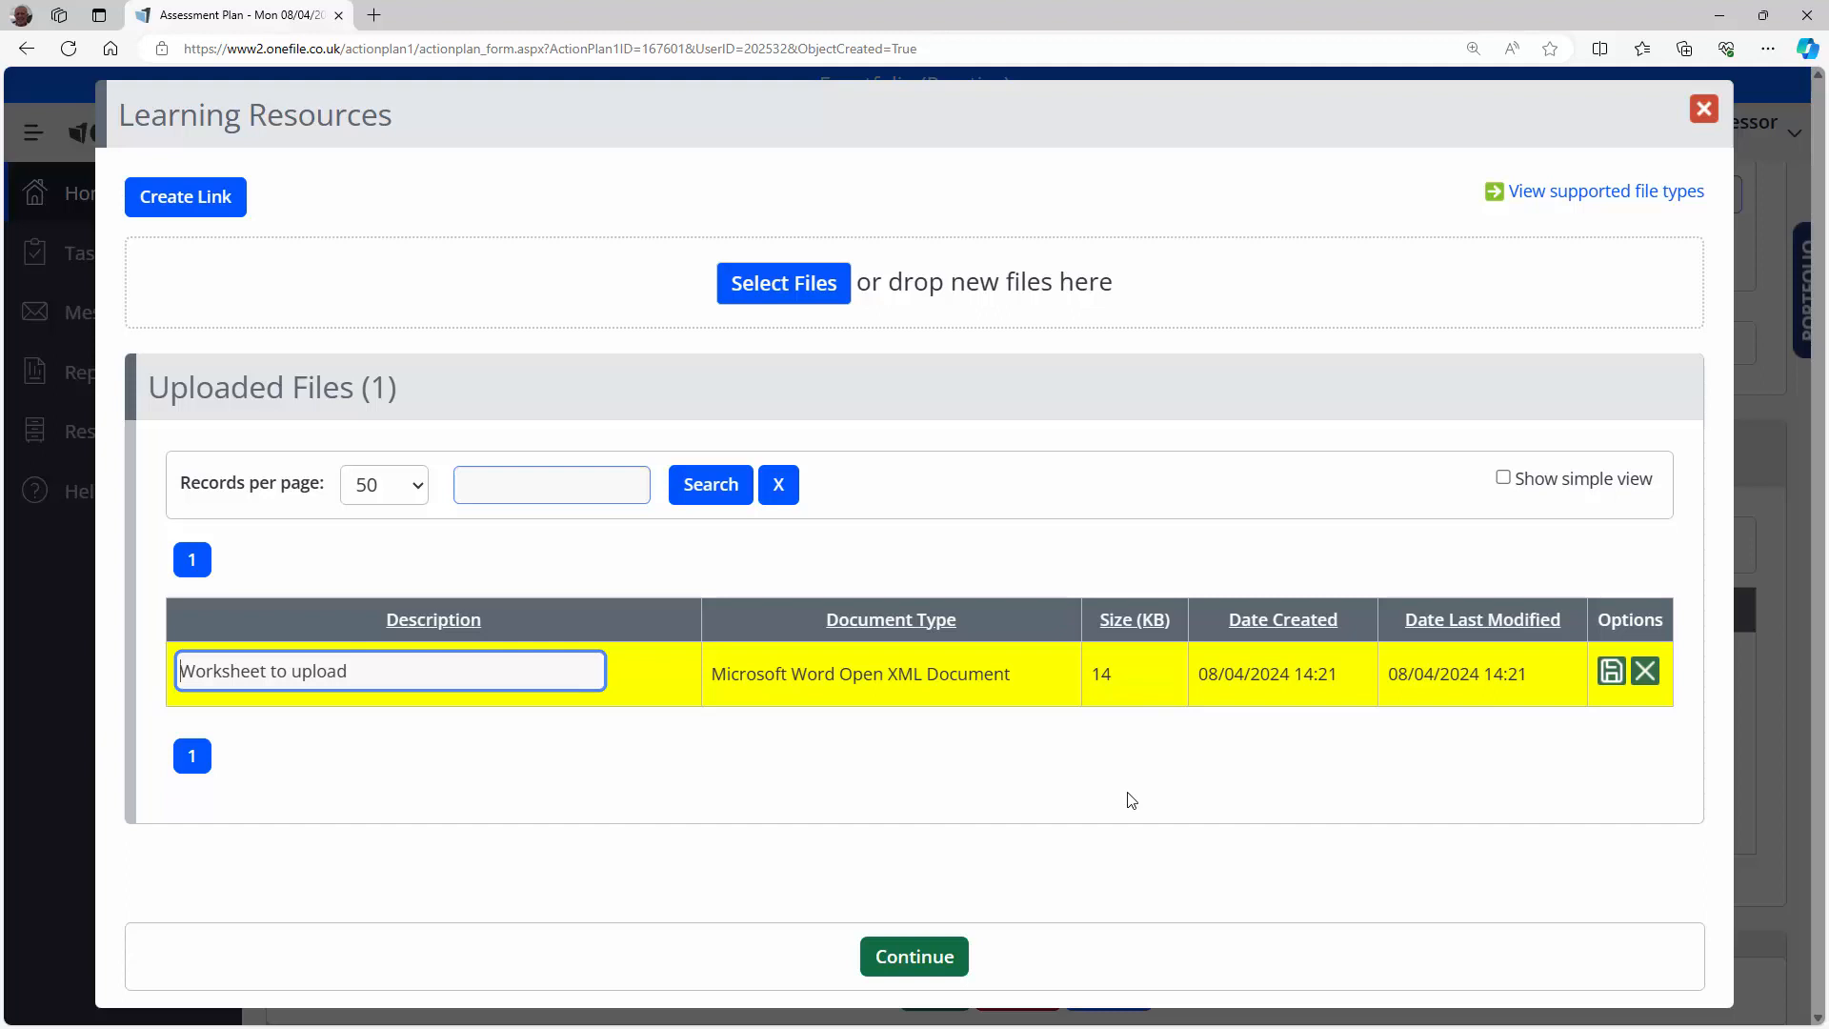
click(914, 955)
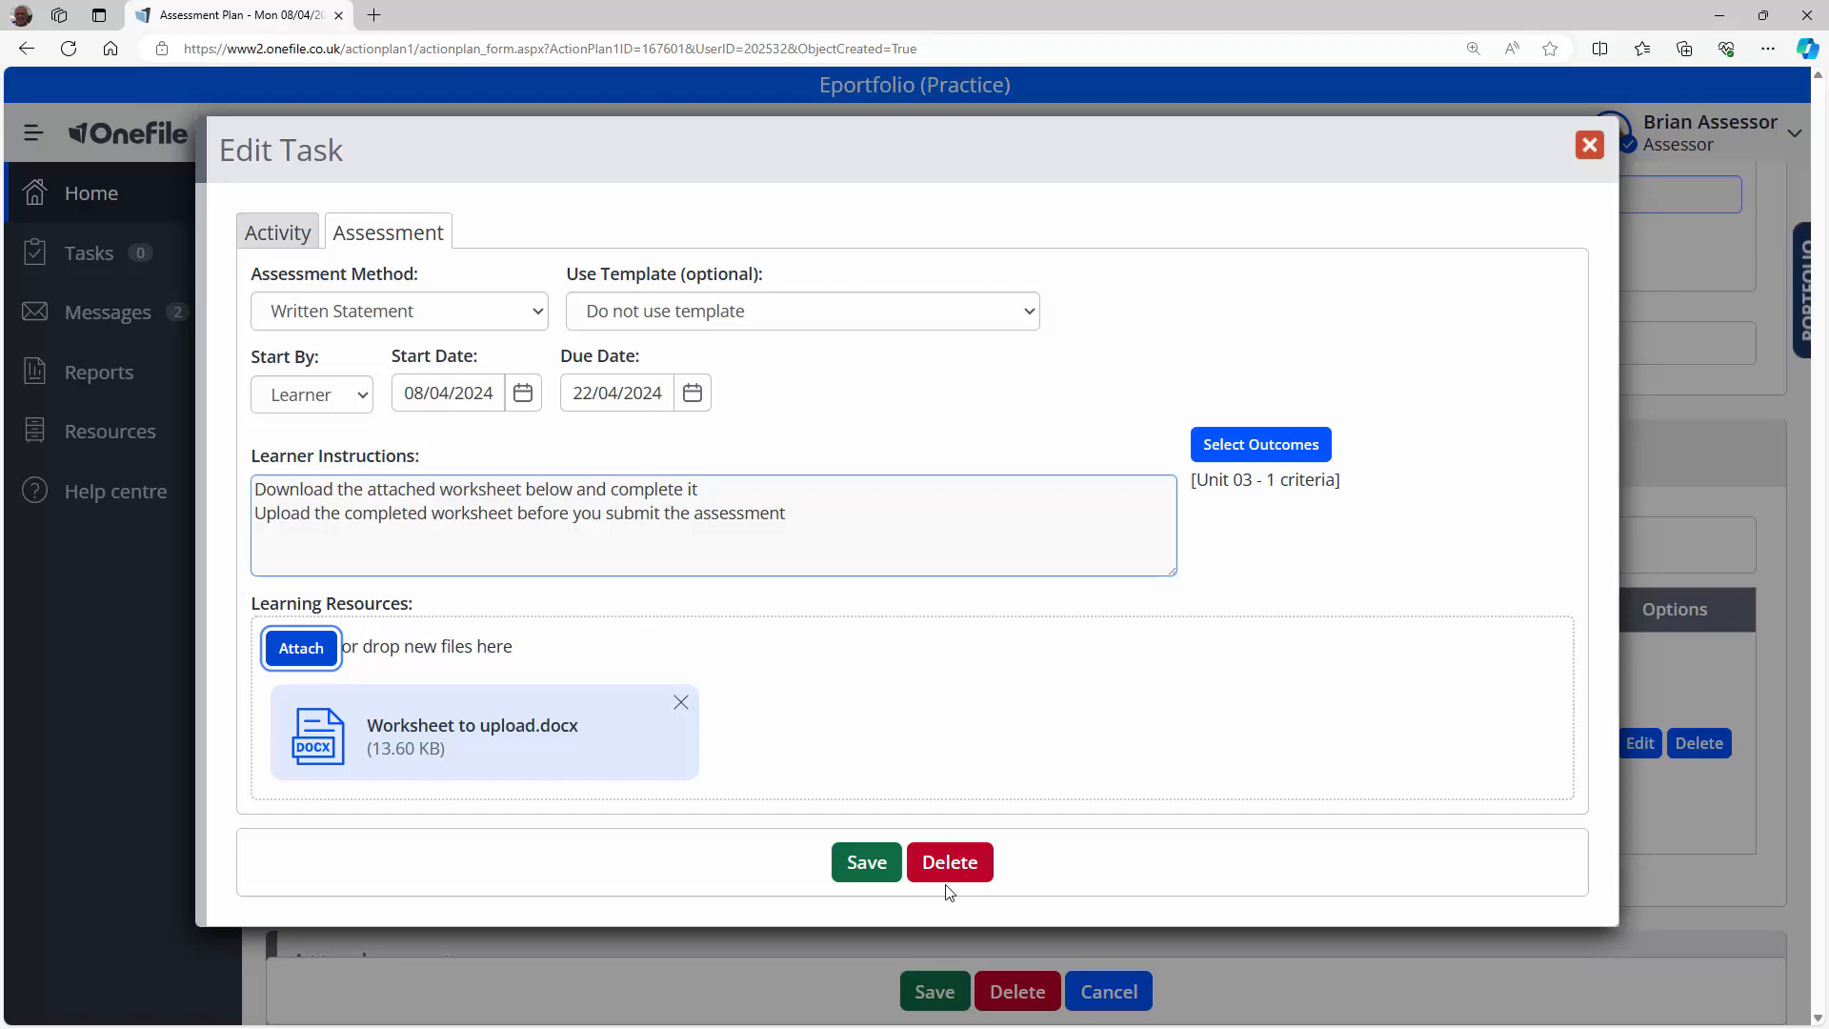
Step: Save the Written Statement task with its worksheet and Unit 03 outcome into the plan
click(868, 874)
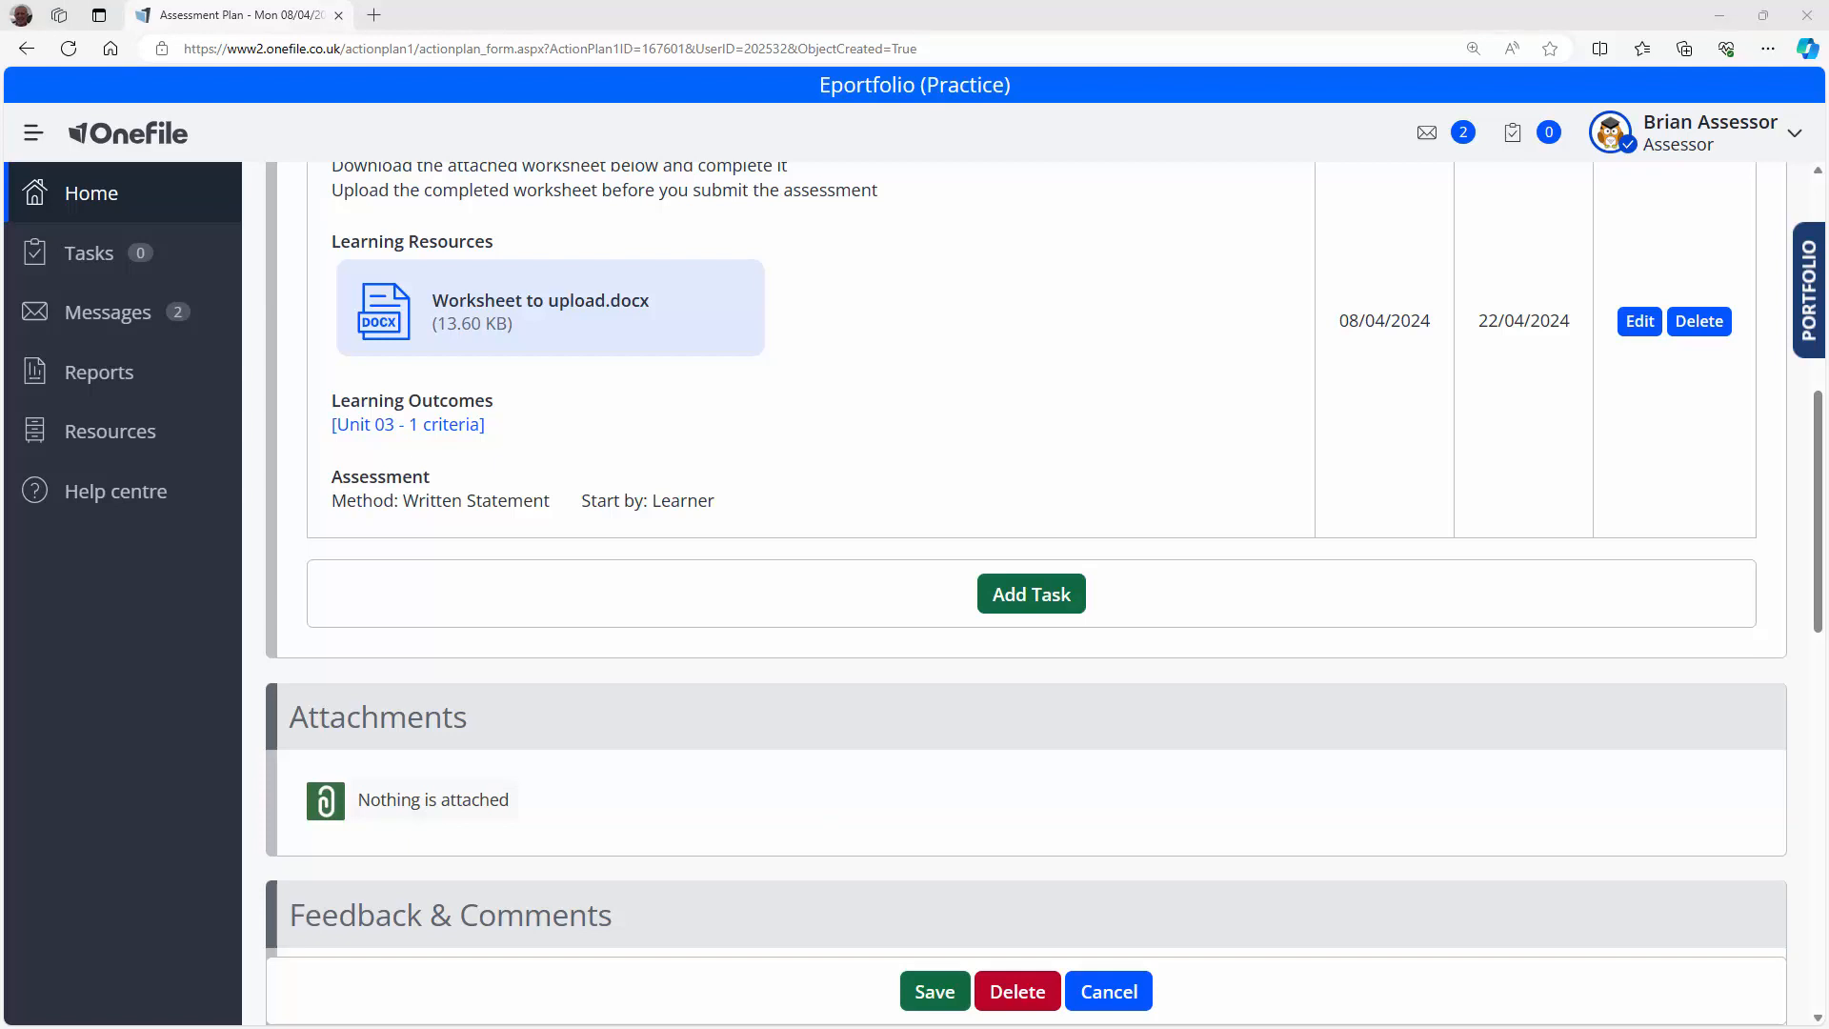
Step: Paste the 41-word feedback asking the learner to complete the task and tick Assessor Signed
scroll(762, 733, down, 3)
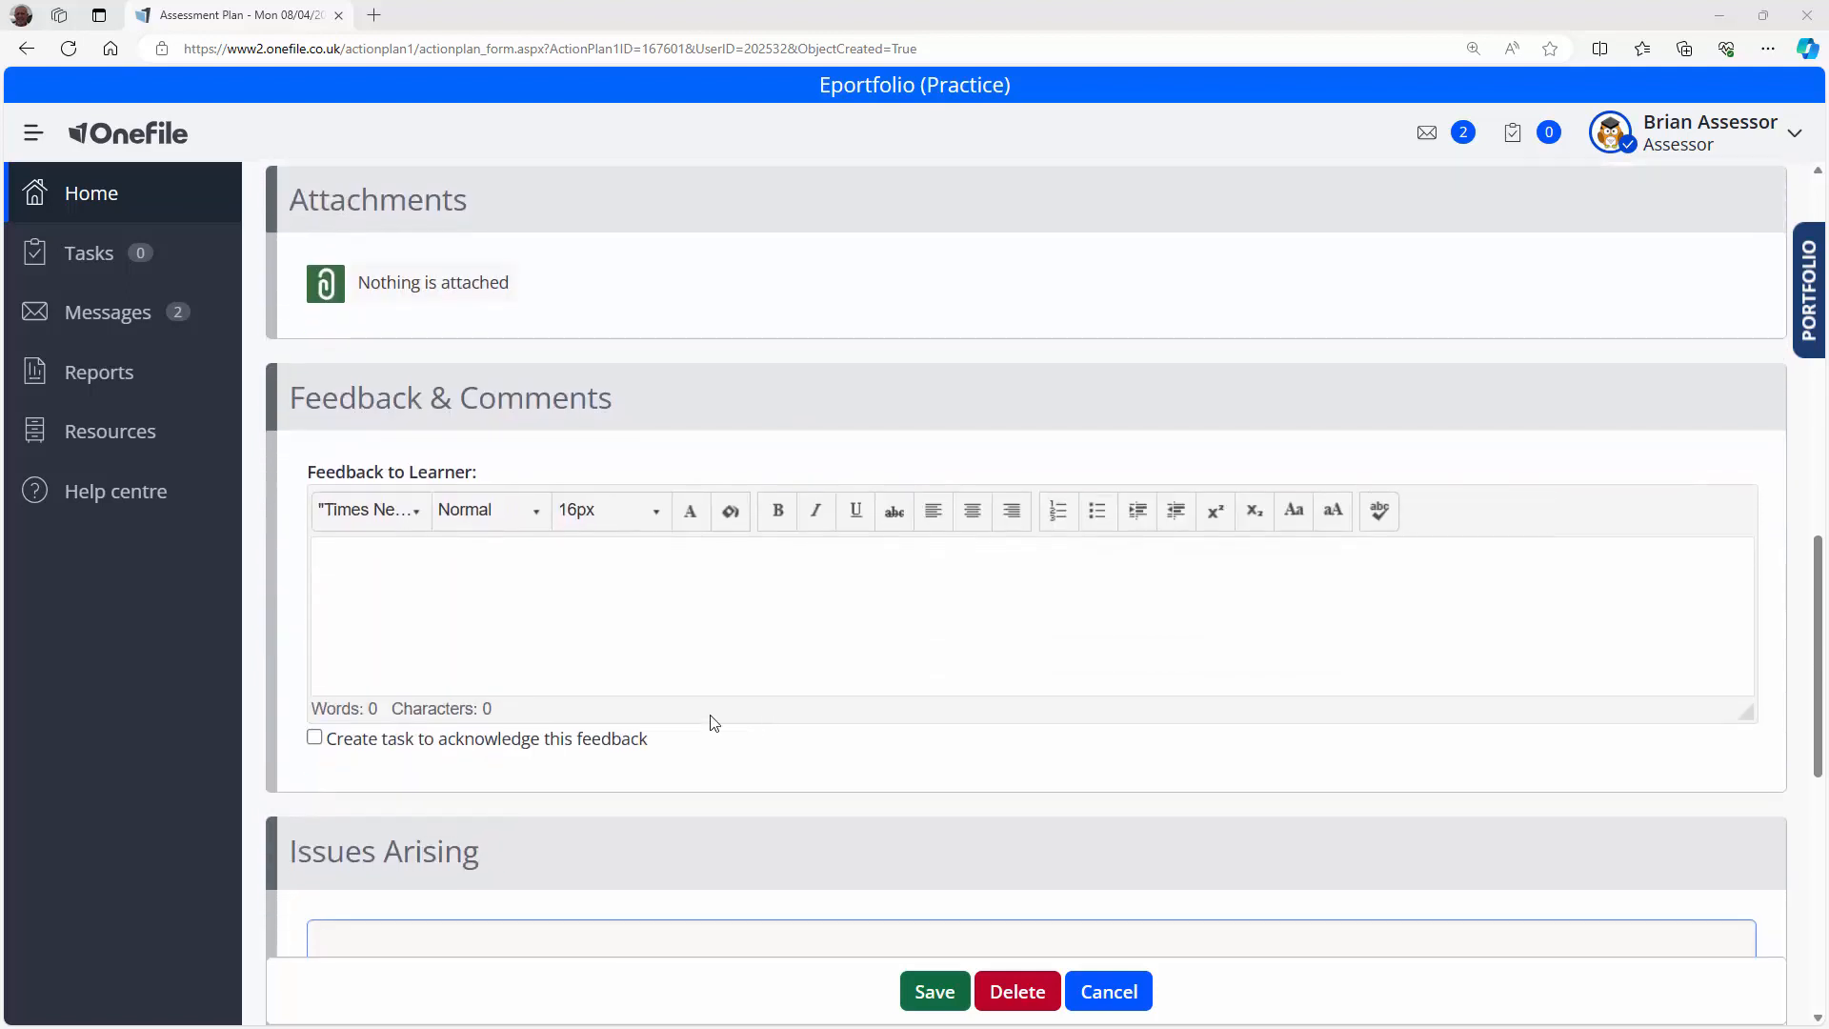
click(547, 614)
key(ctrl+v)
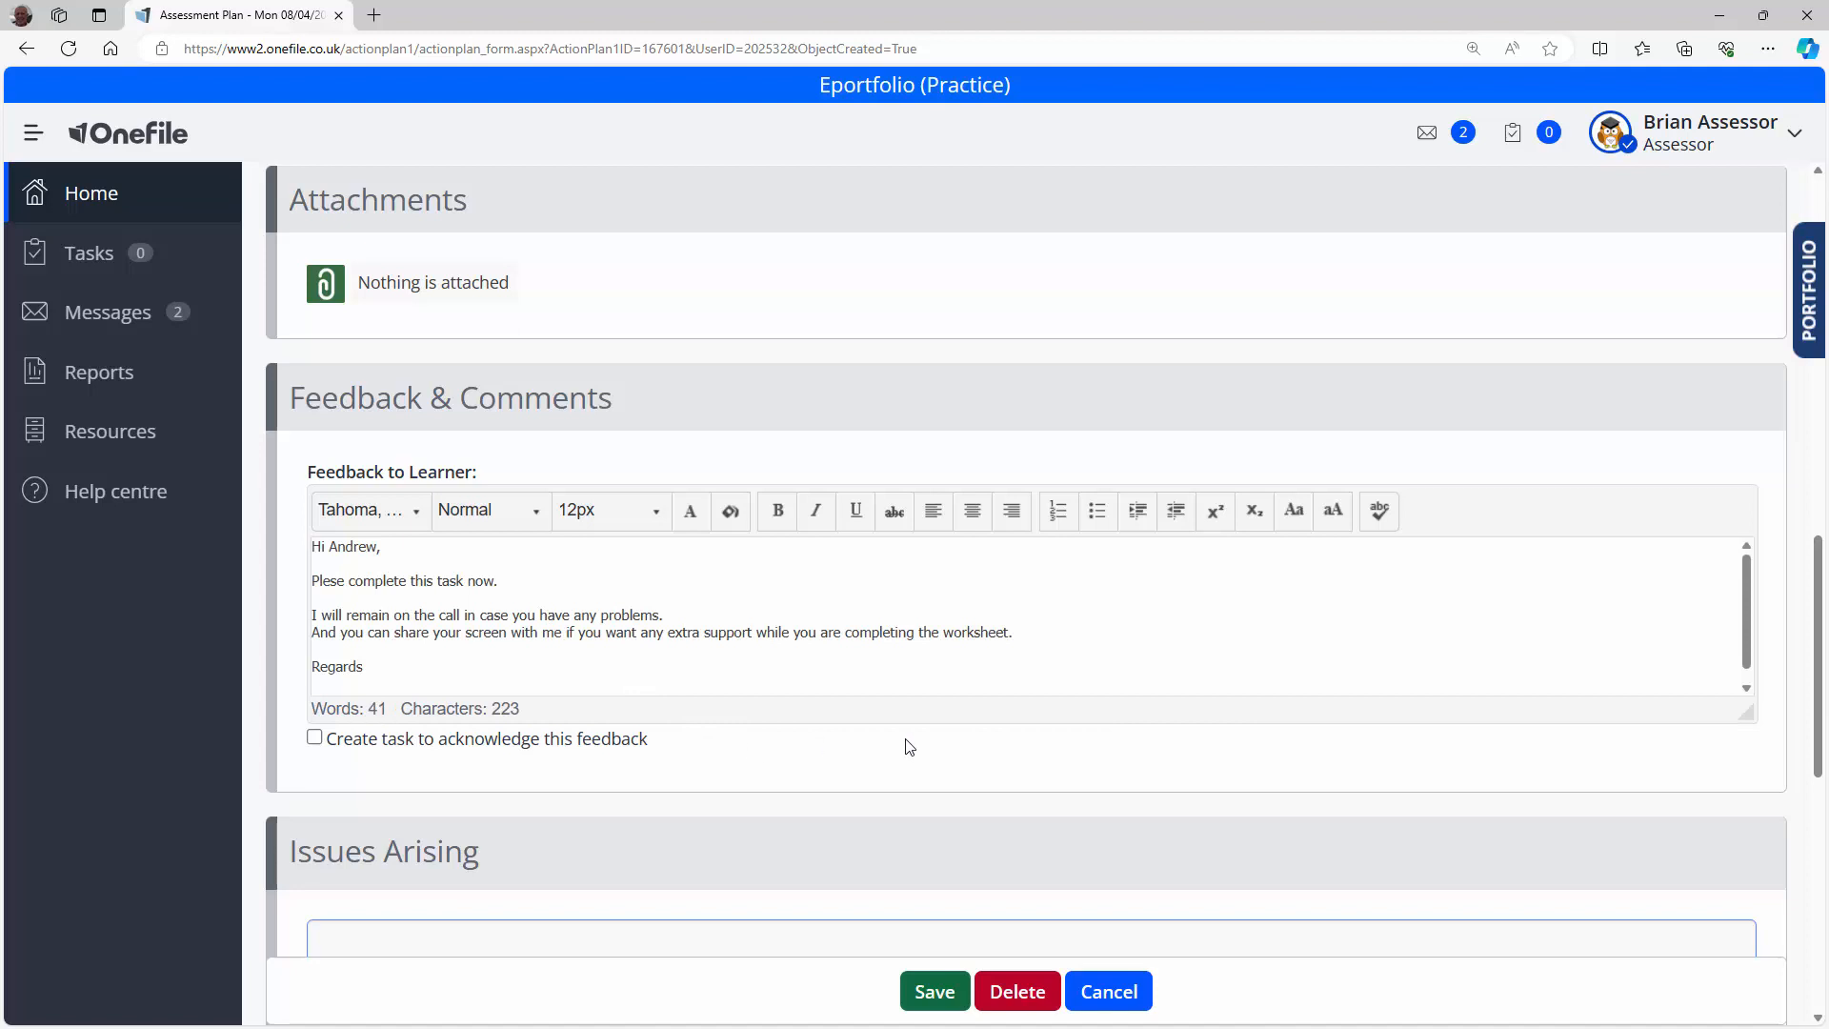
drag(1745, 630, 1745, 627)
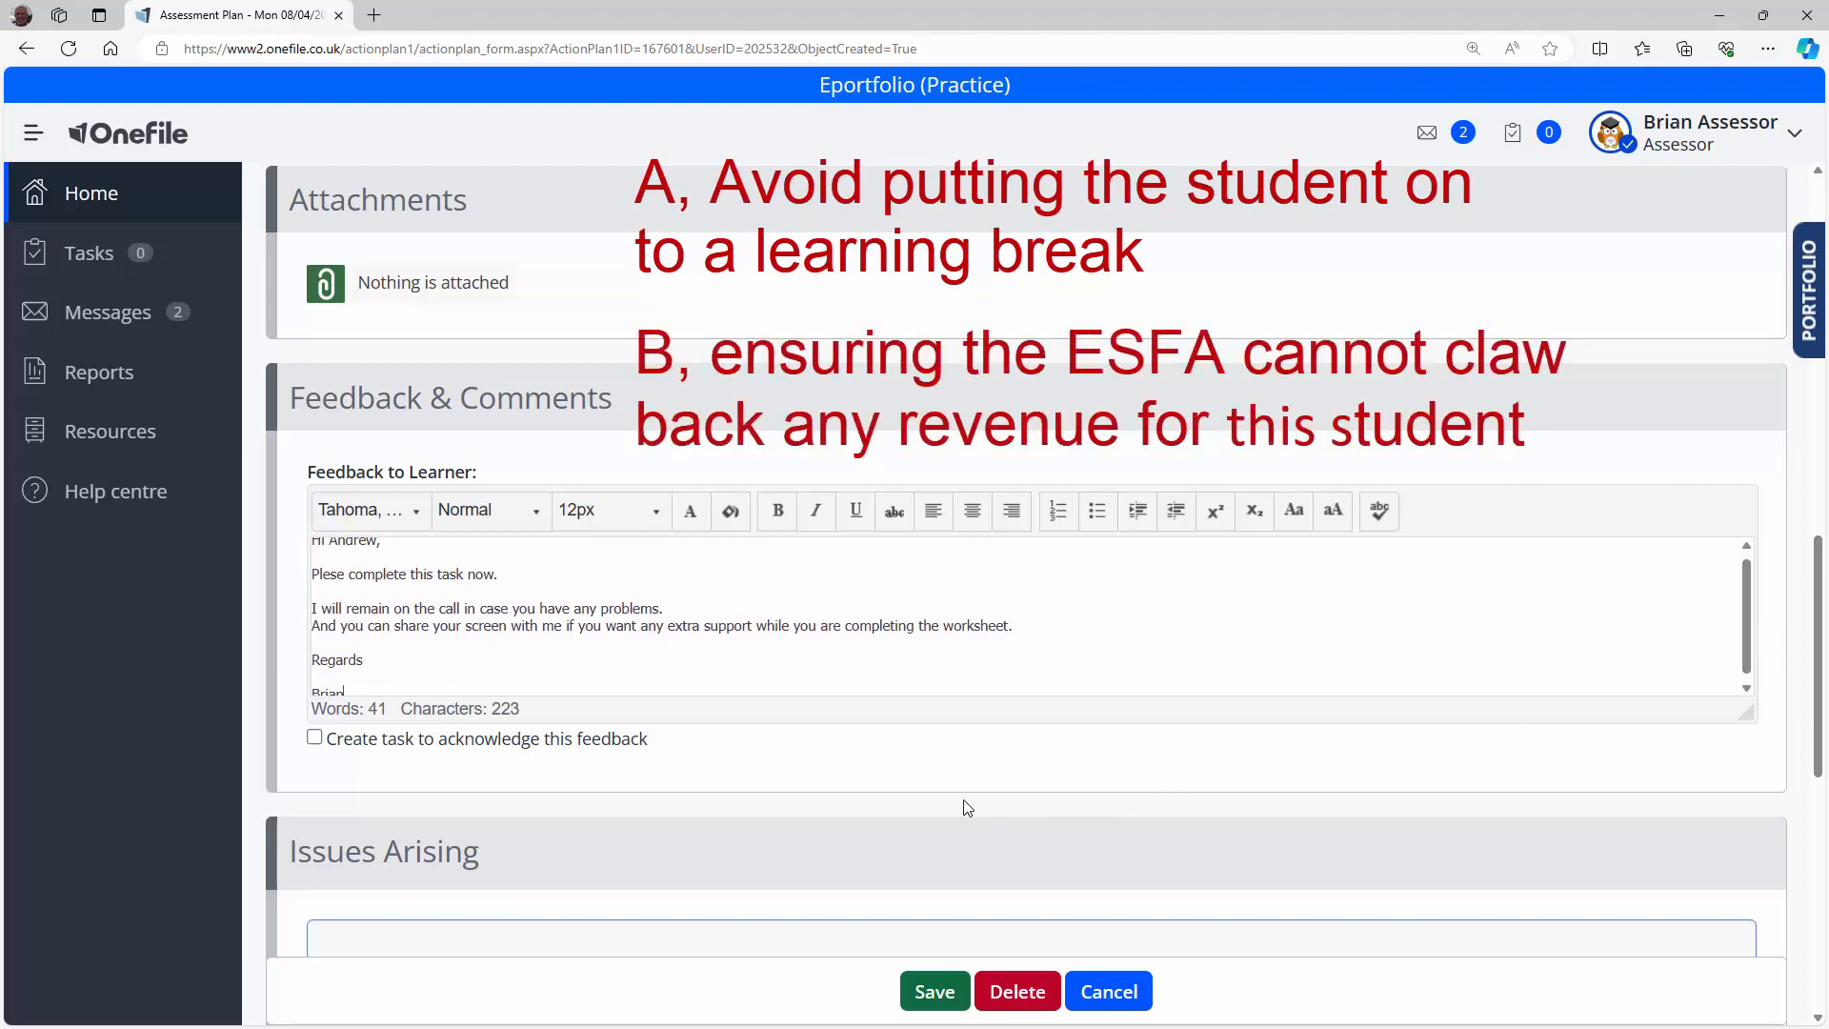
scroll(969, 785, down, 3)
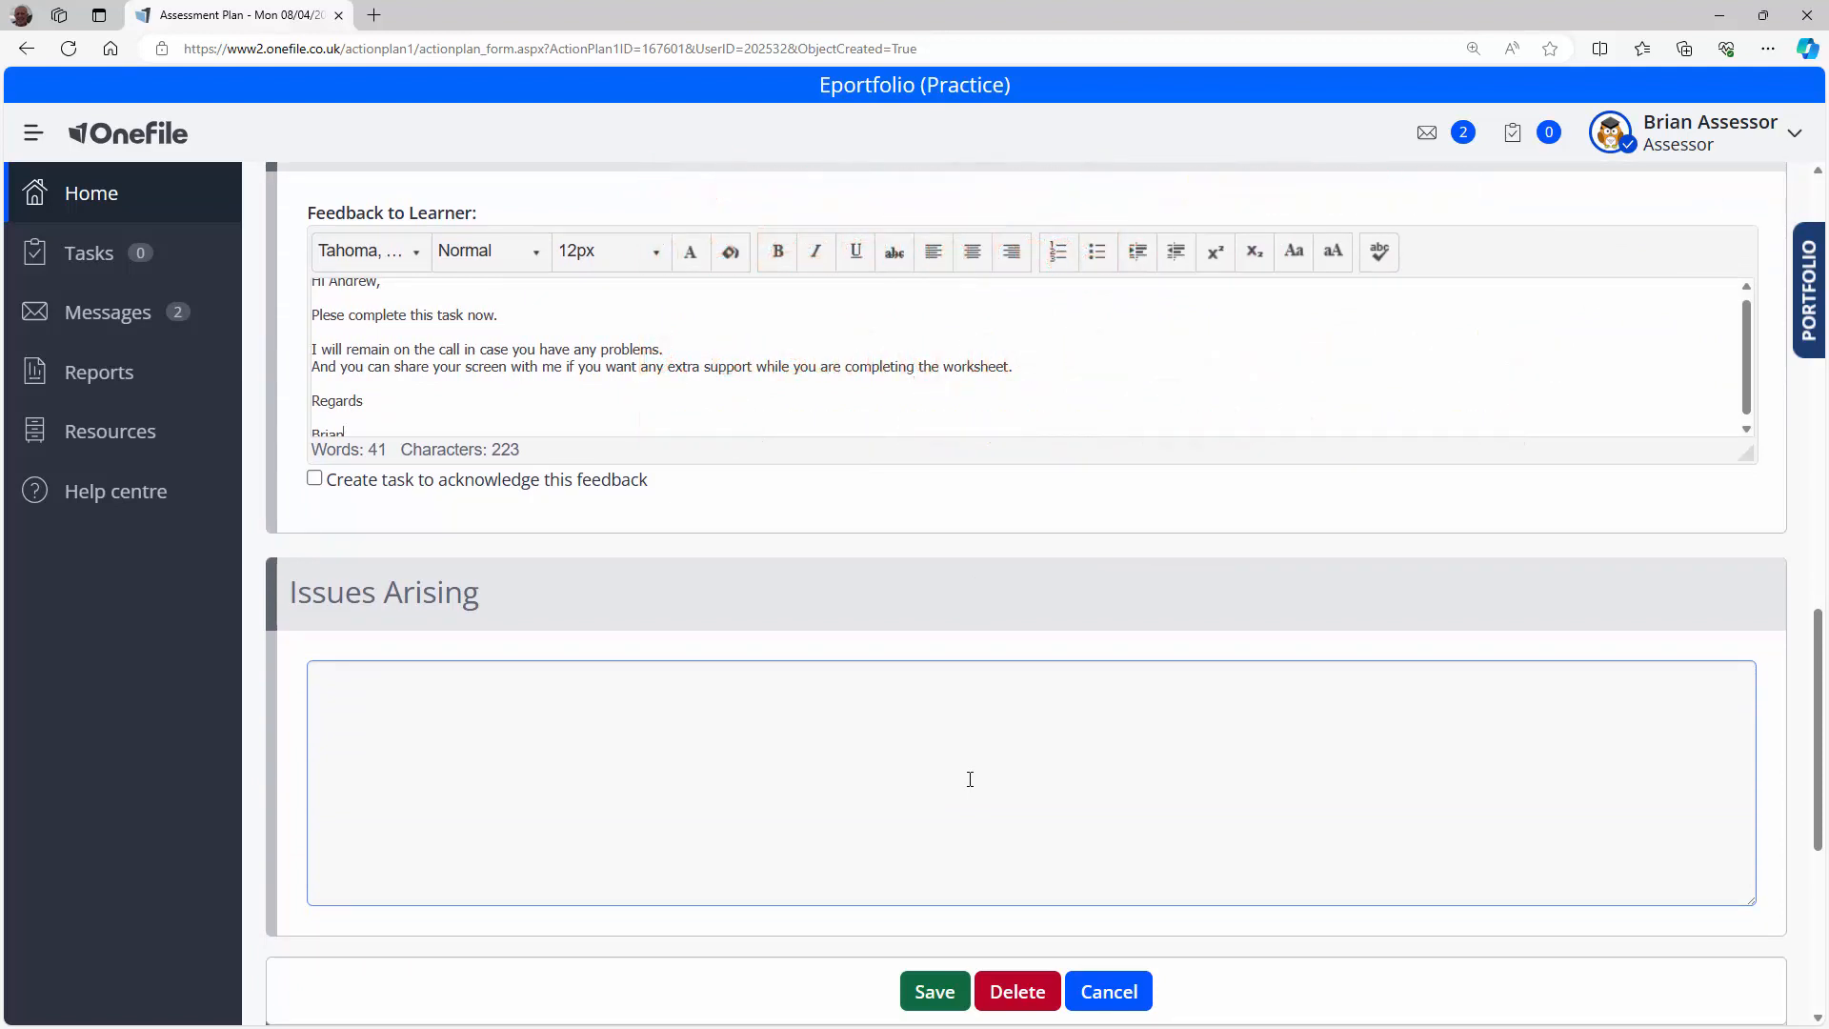
scroll(969, 779, down, 3)
scroll(972, 783, down, 3)
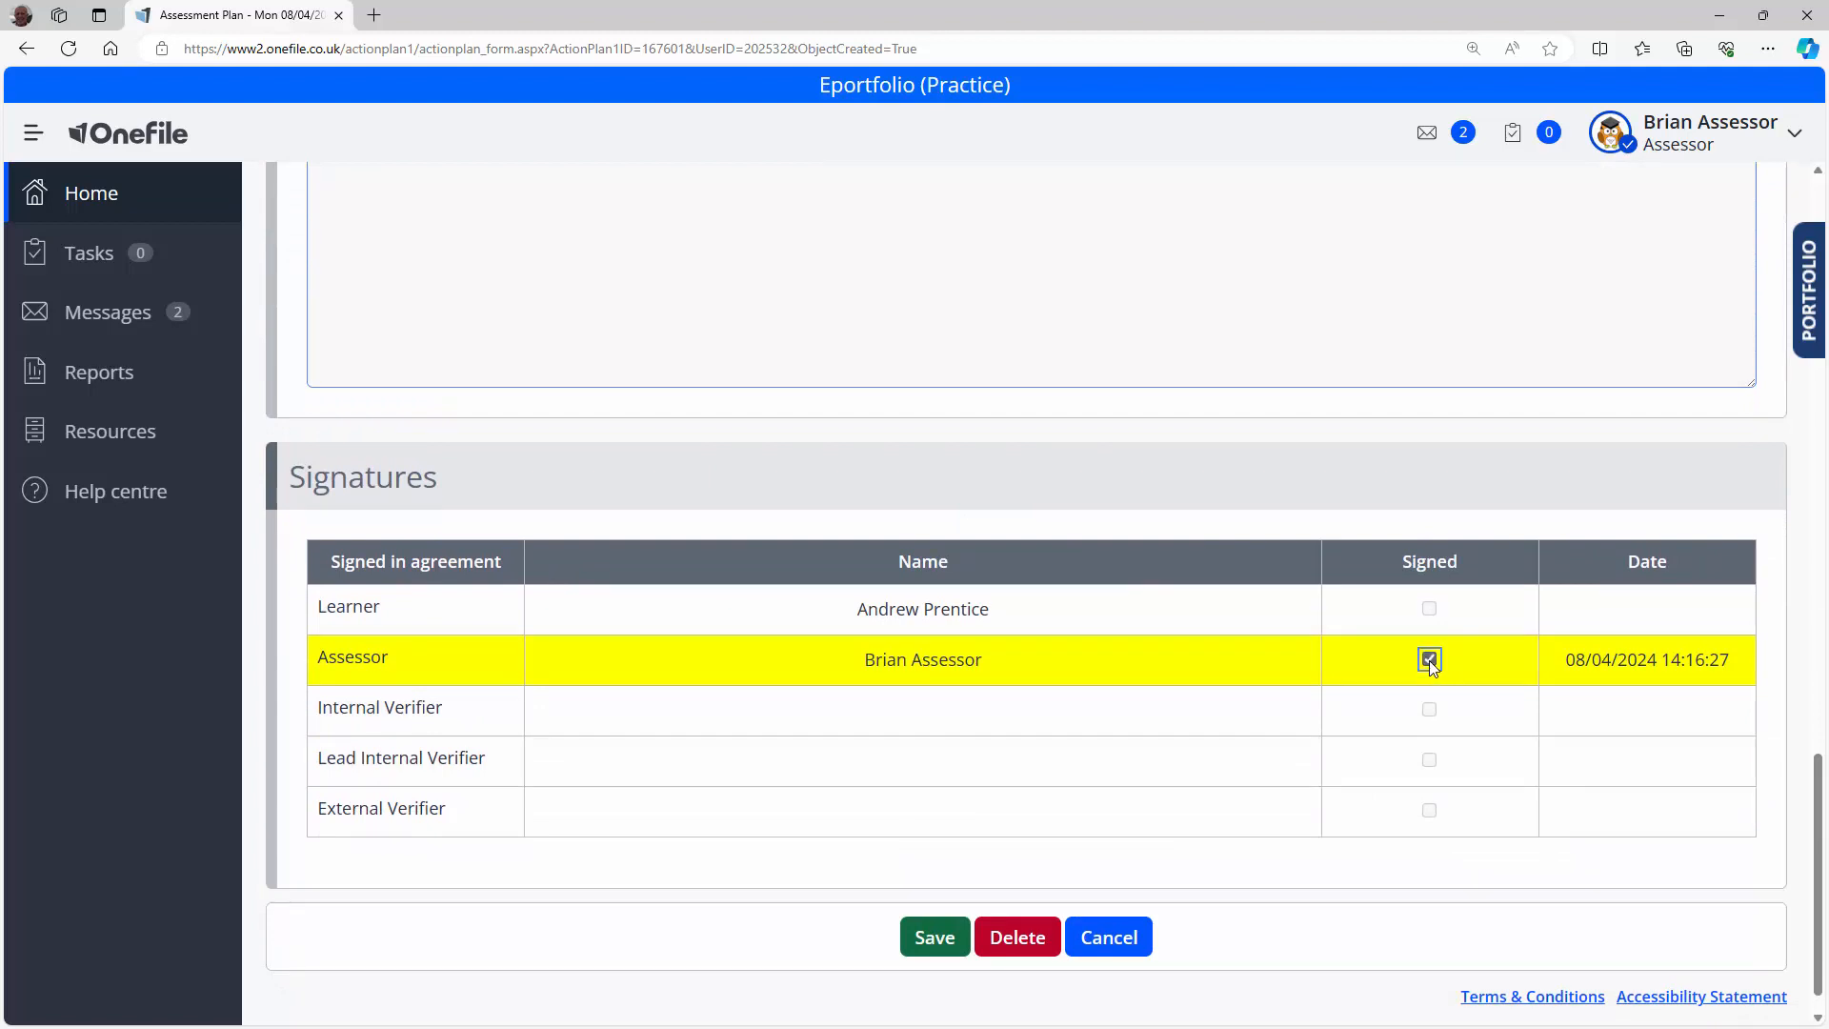
Step: Save 'Assessment Plan for KSB Progress' so it lists as pending with its Written Statement task
click(934, 940)
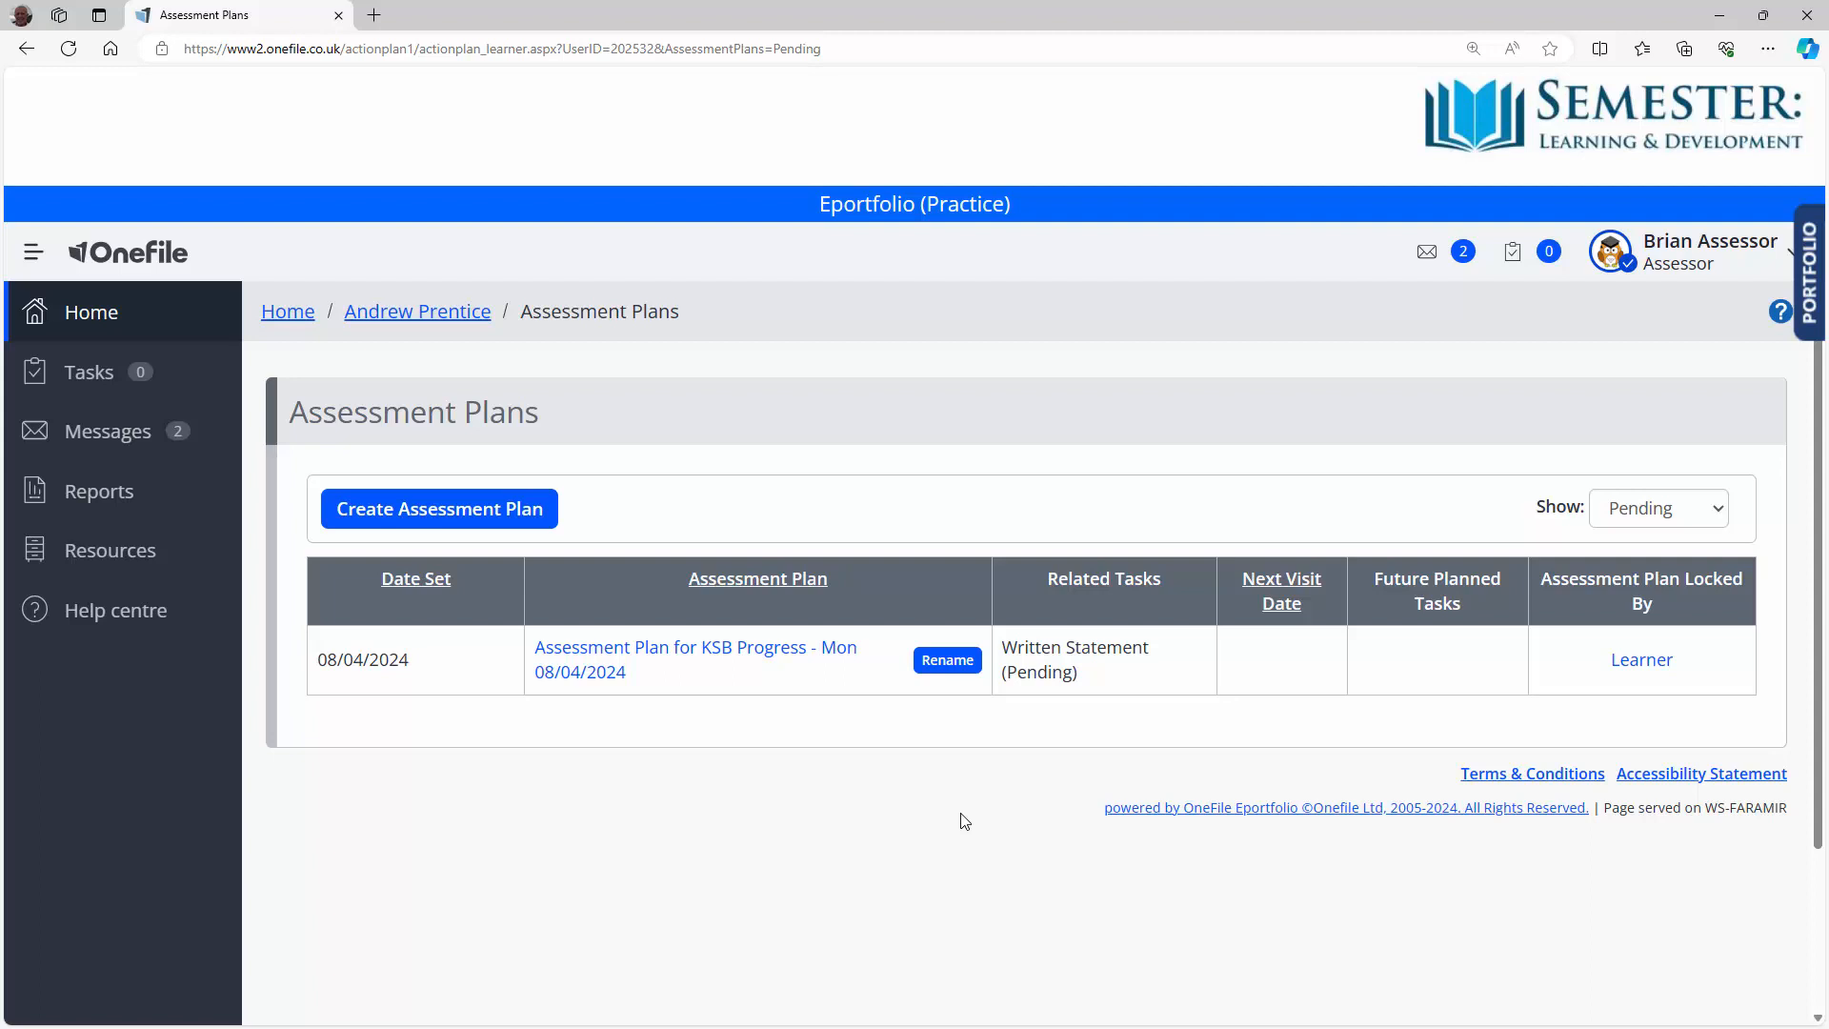
Step: Open the Tasks page and the pending 'Assessment WS5 unlocked' task due 22/04/2024
middle_click(962, 814)
scroll(982, 805, down, 2)
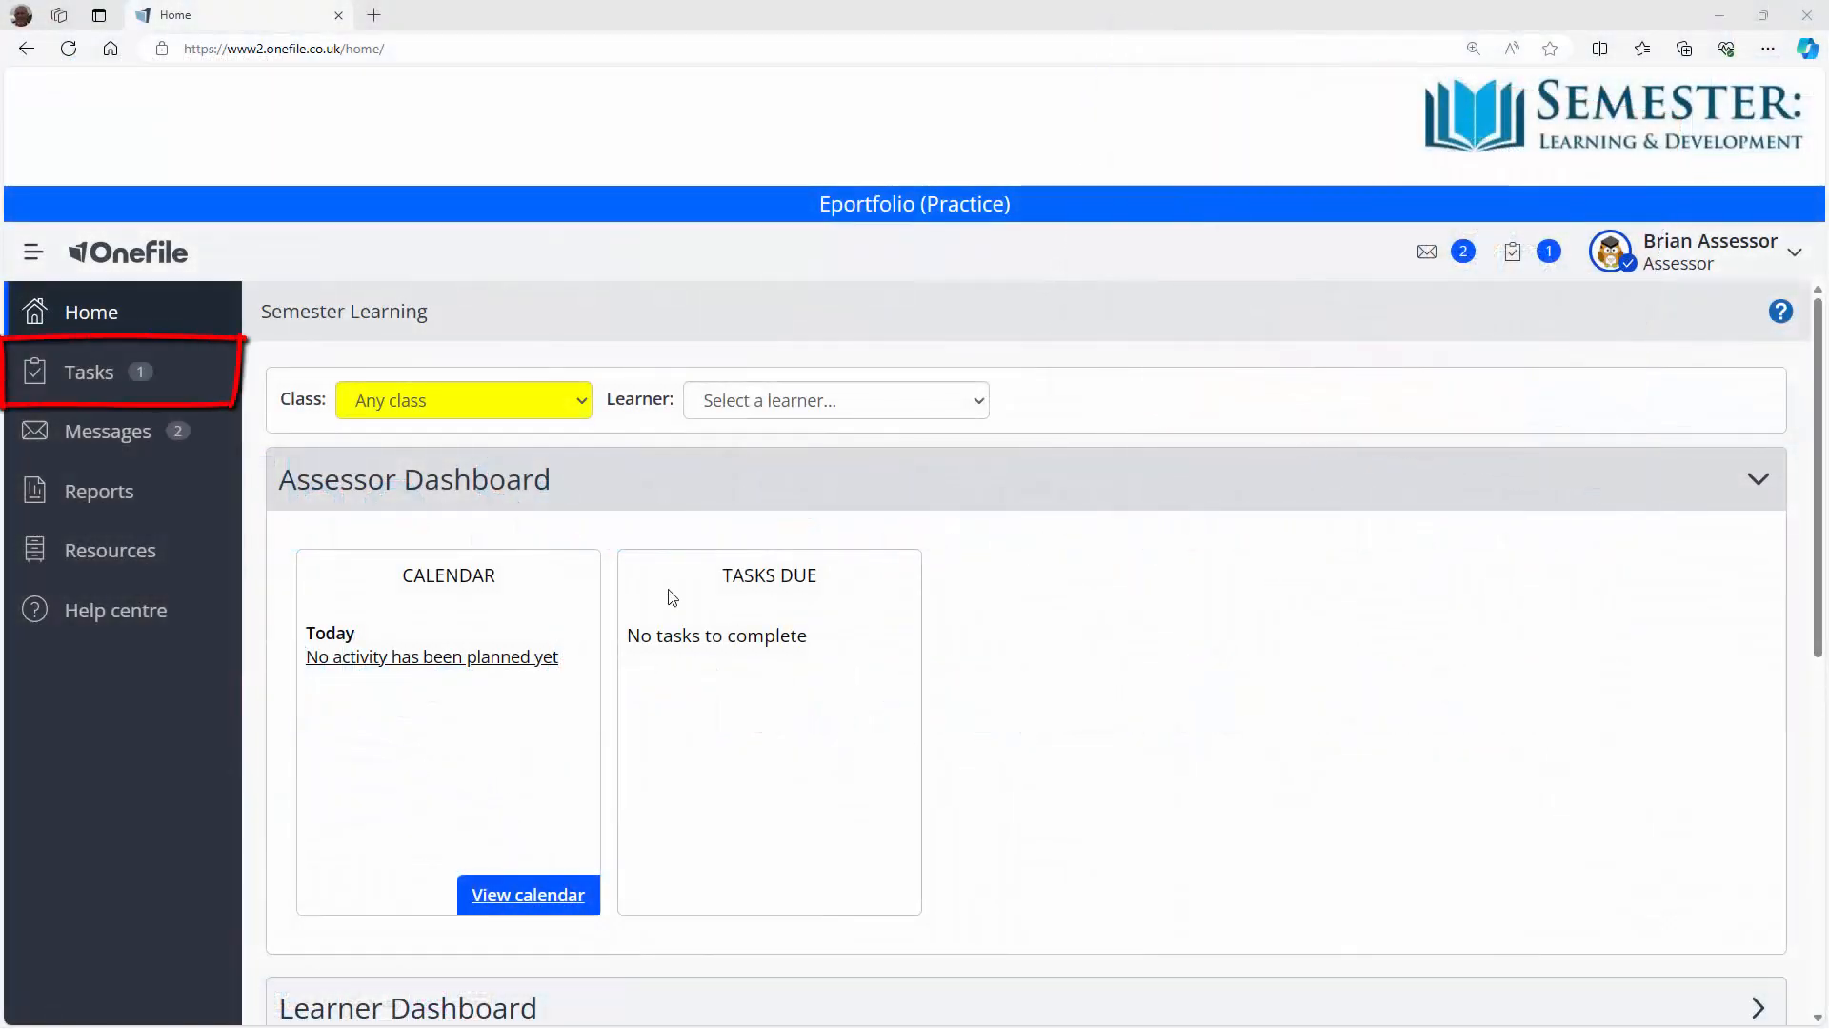
click(95, 384)
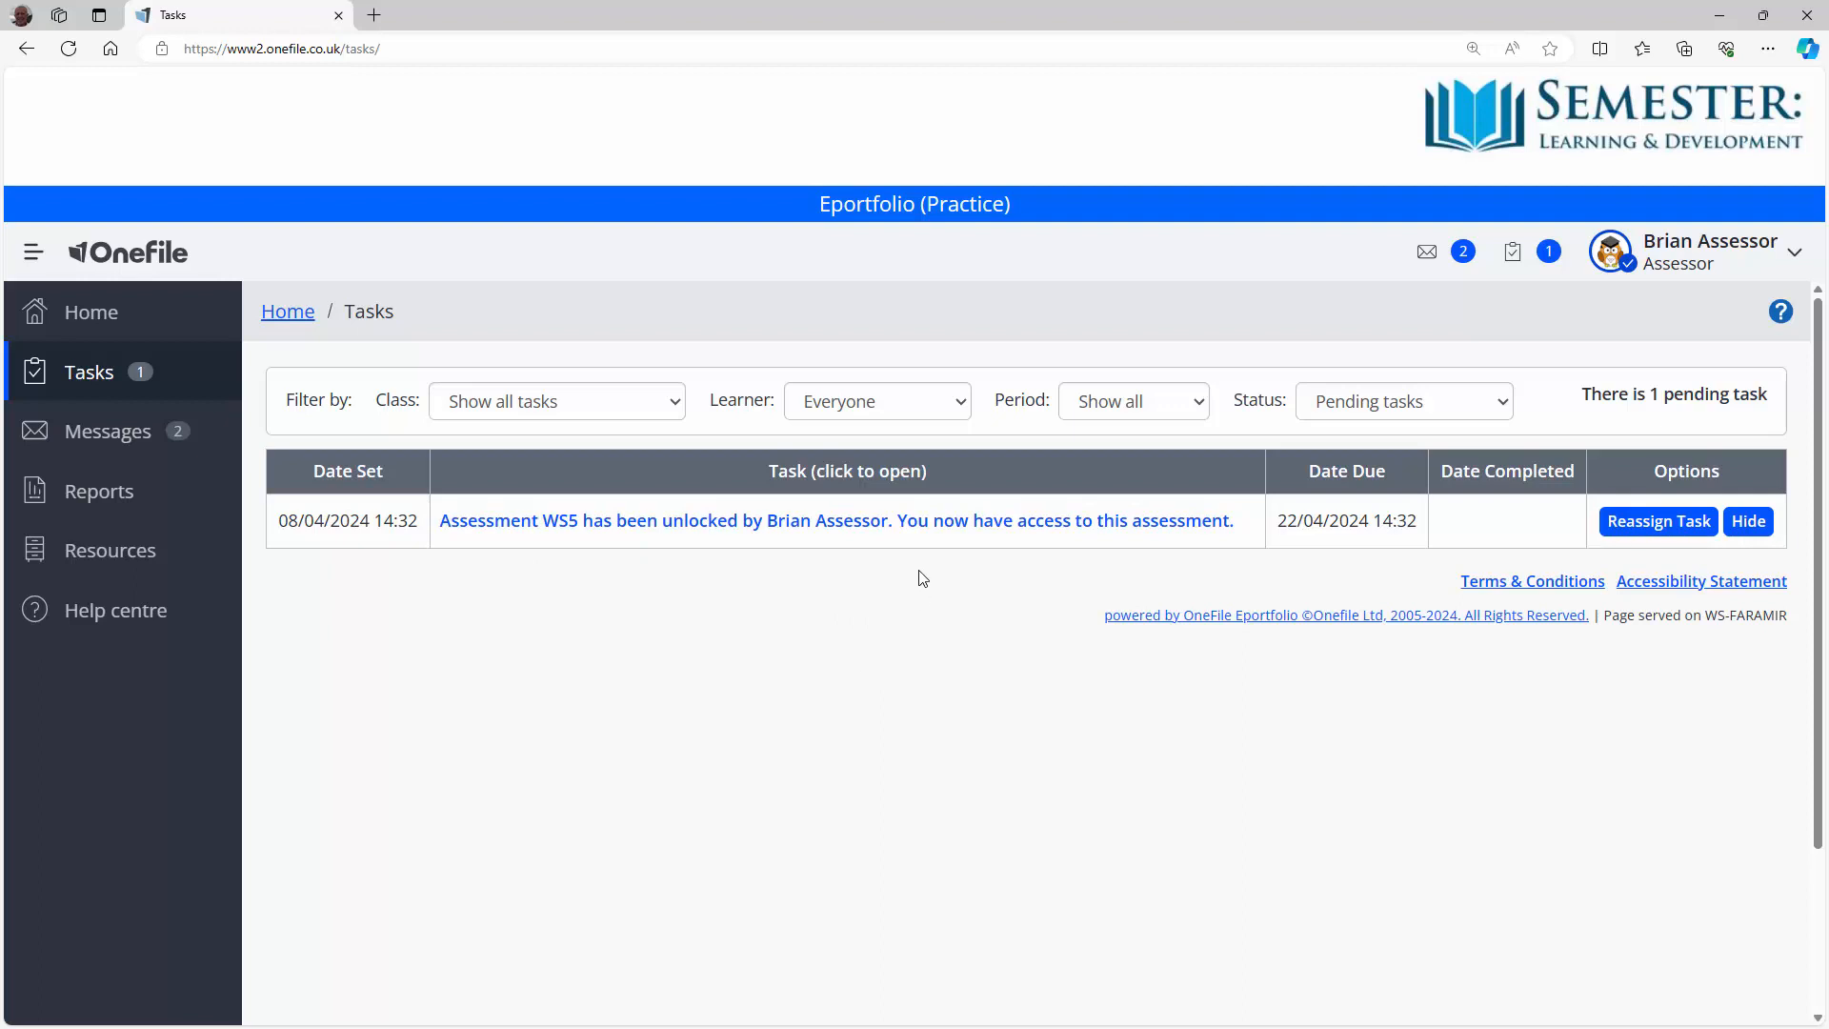
click(919, 522)
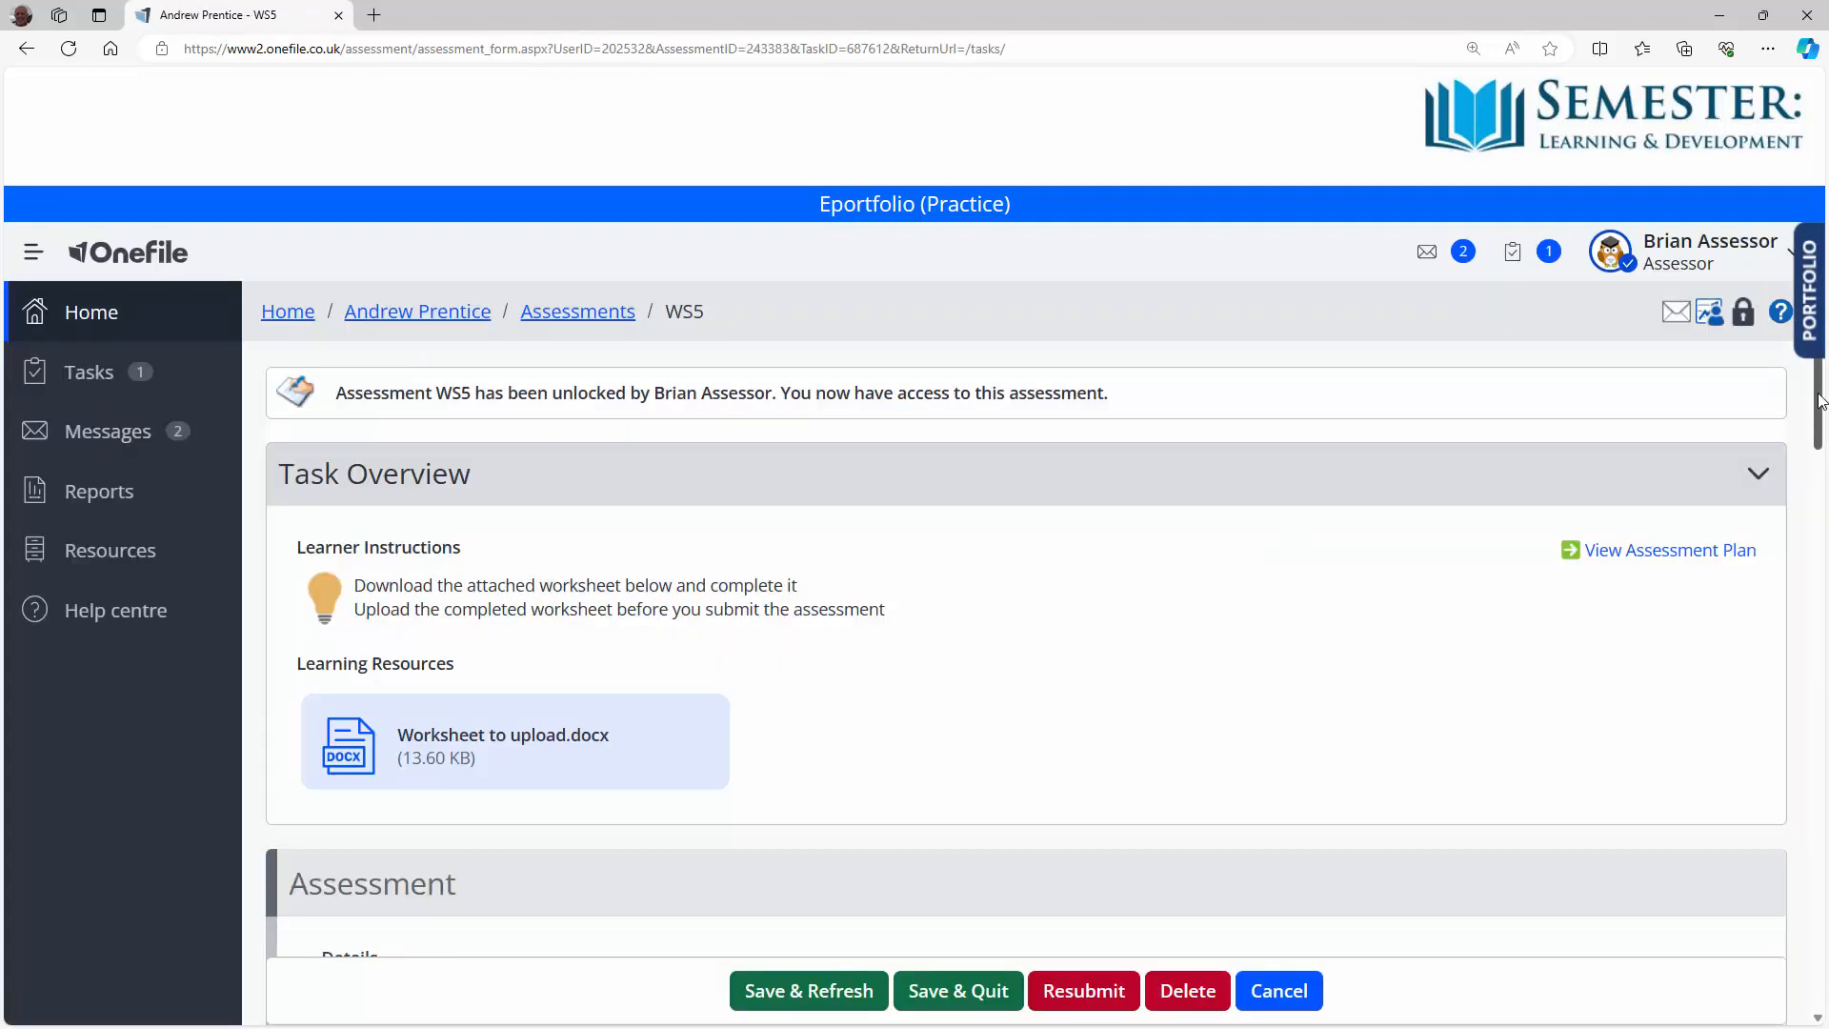
Step: Tick Assessor Signed on Completion for WS5 and Save & Quit, clearing pending tasks
drag(1819, 400, 1819, 443)
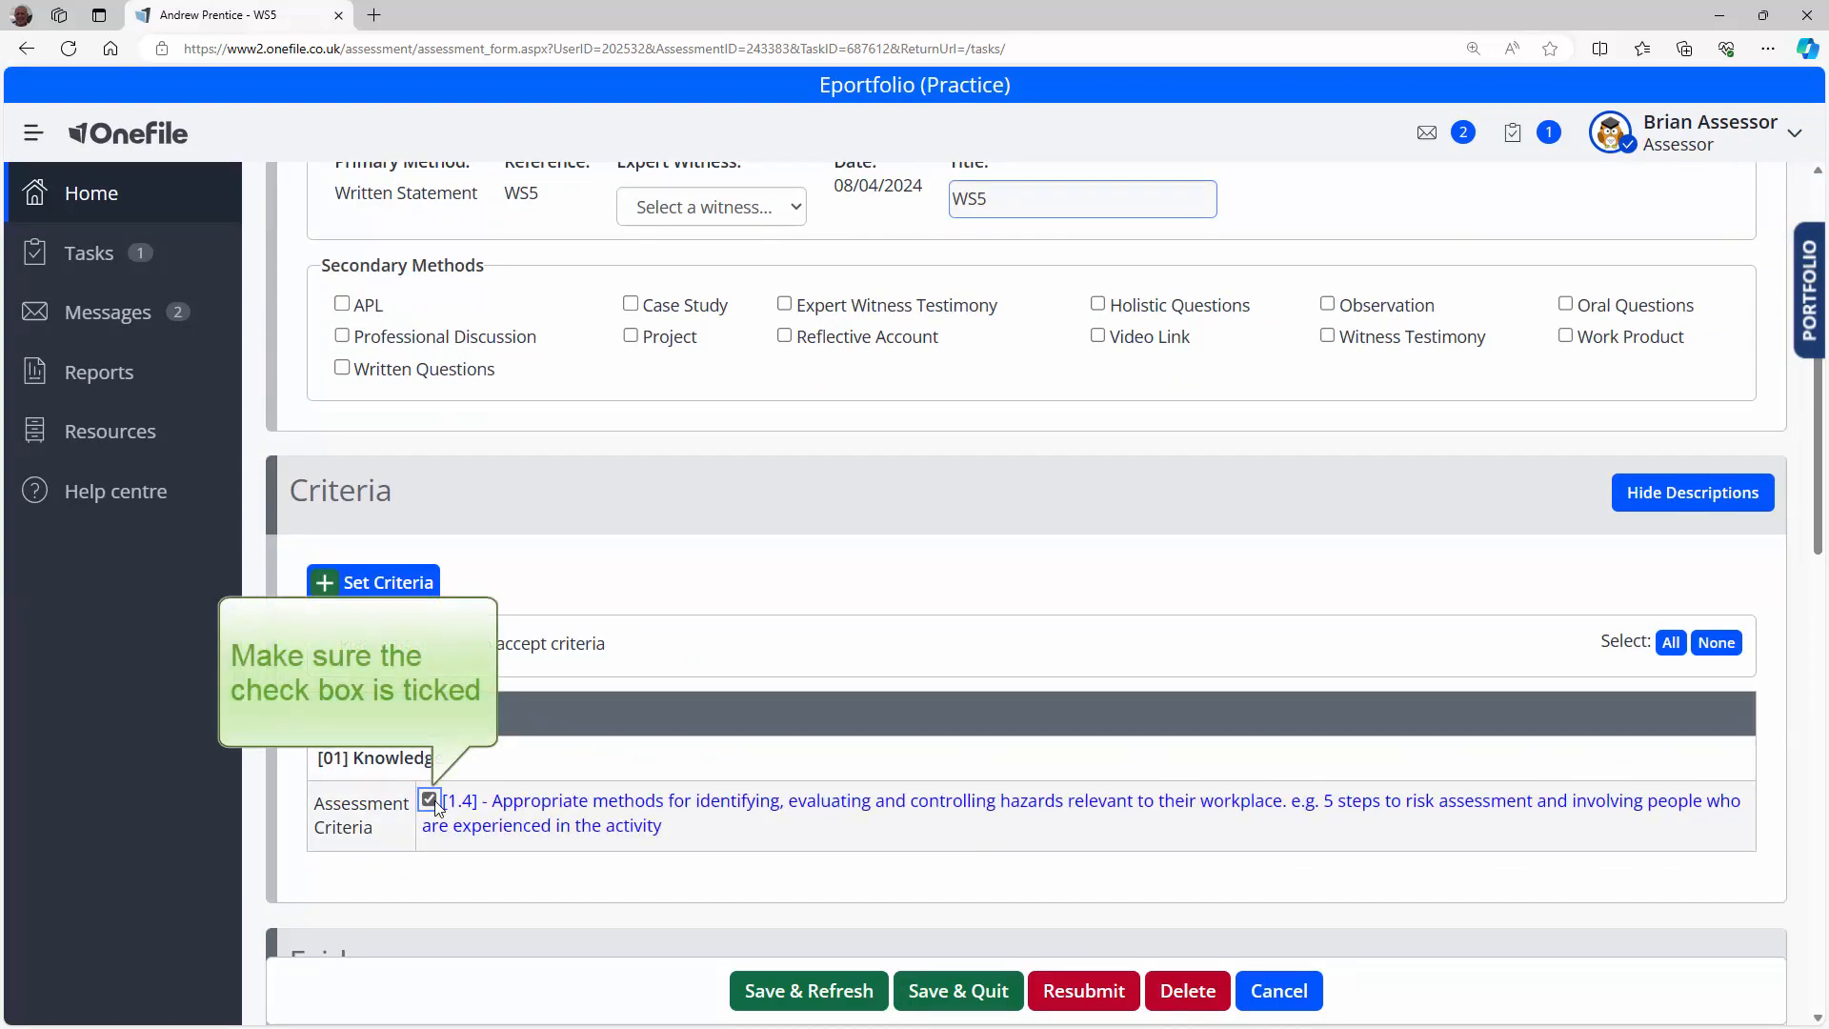
drag(1821, 530, 1821, 971)
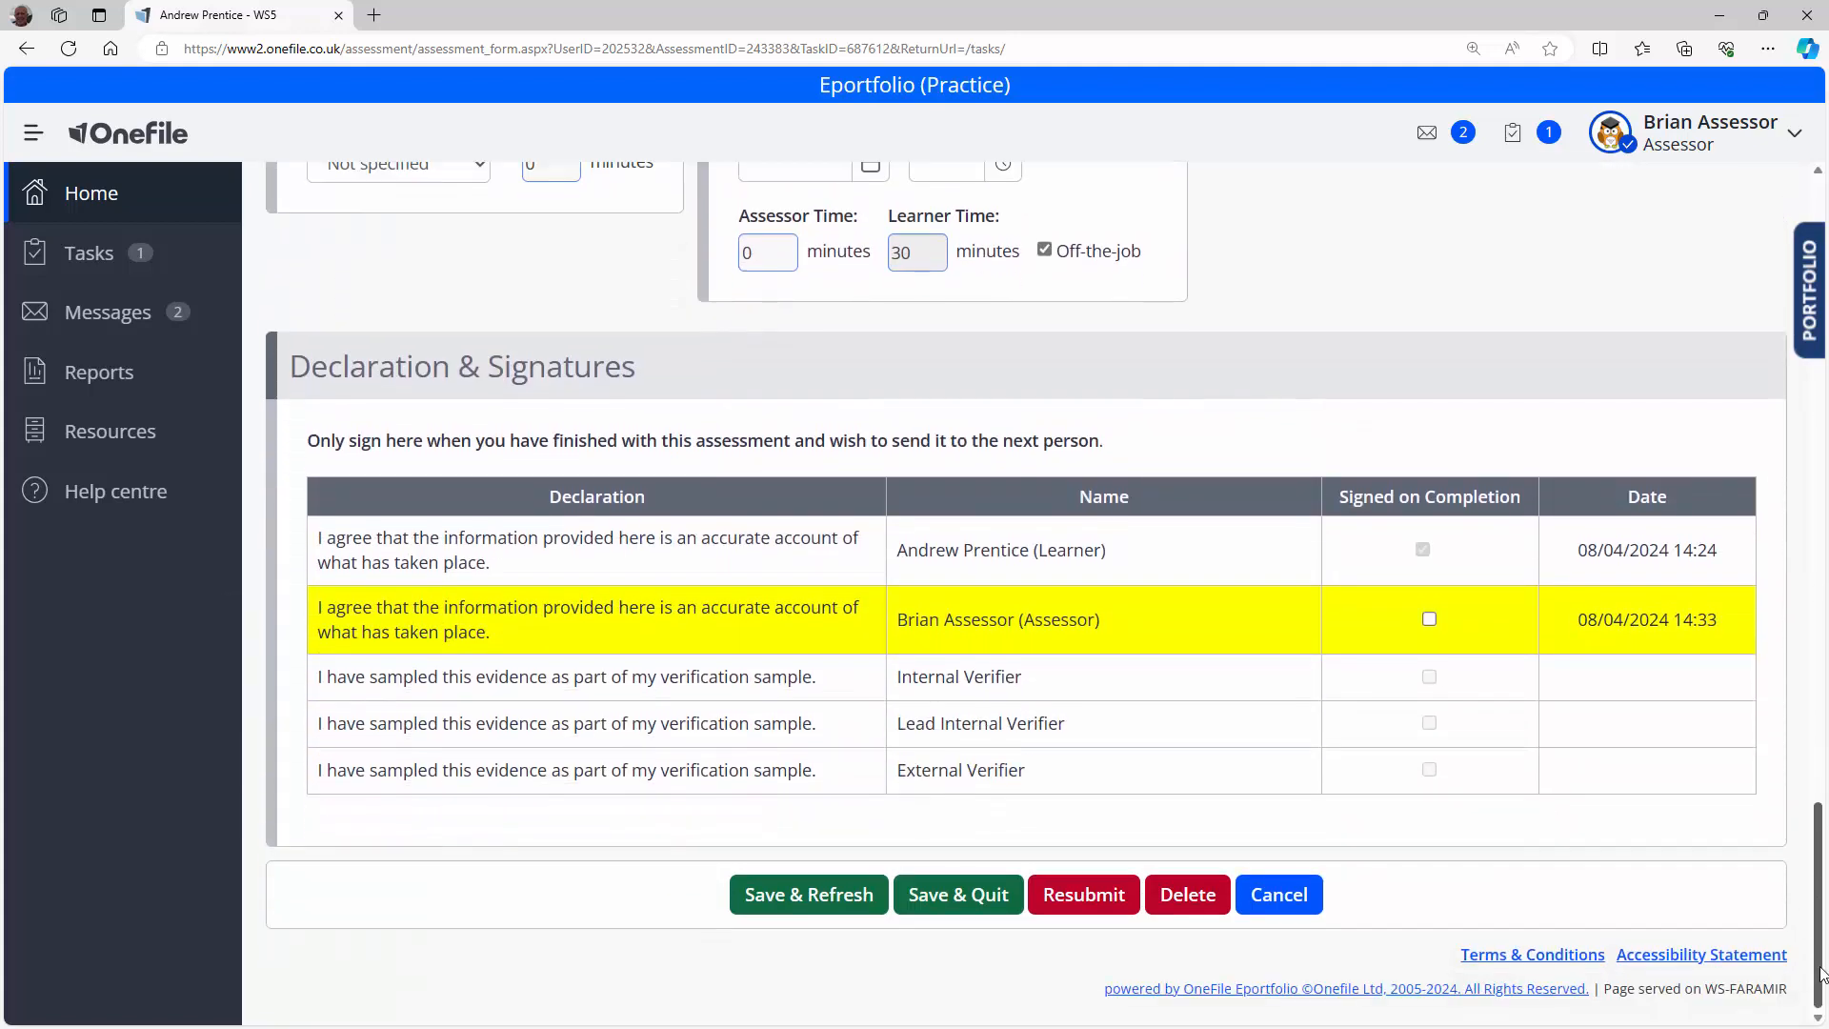
click(1428, 619)
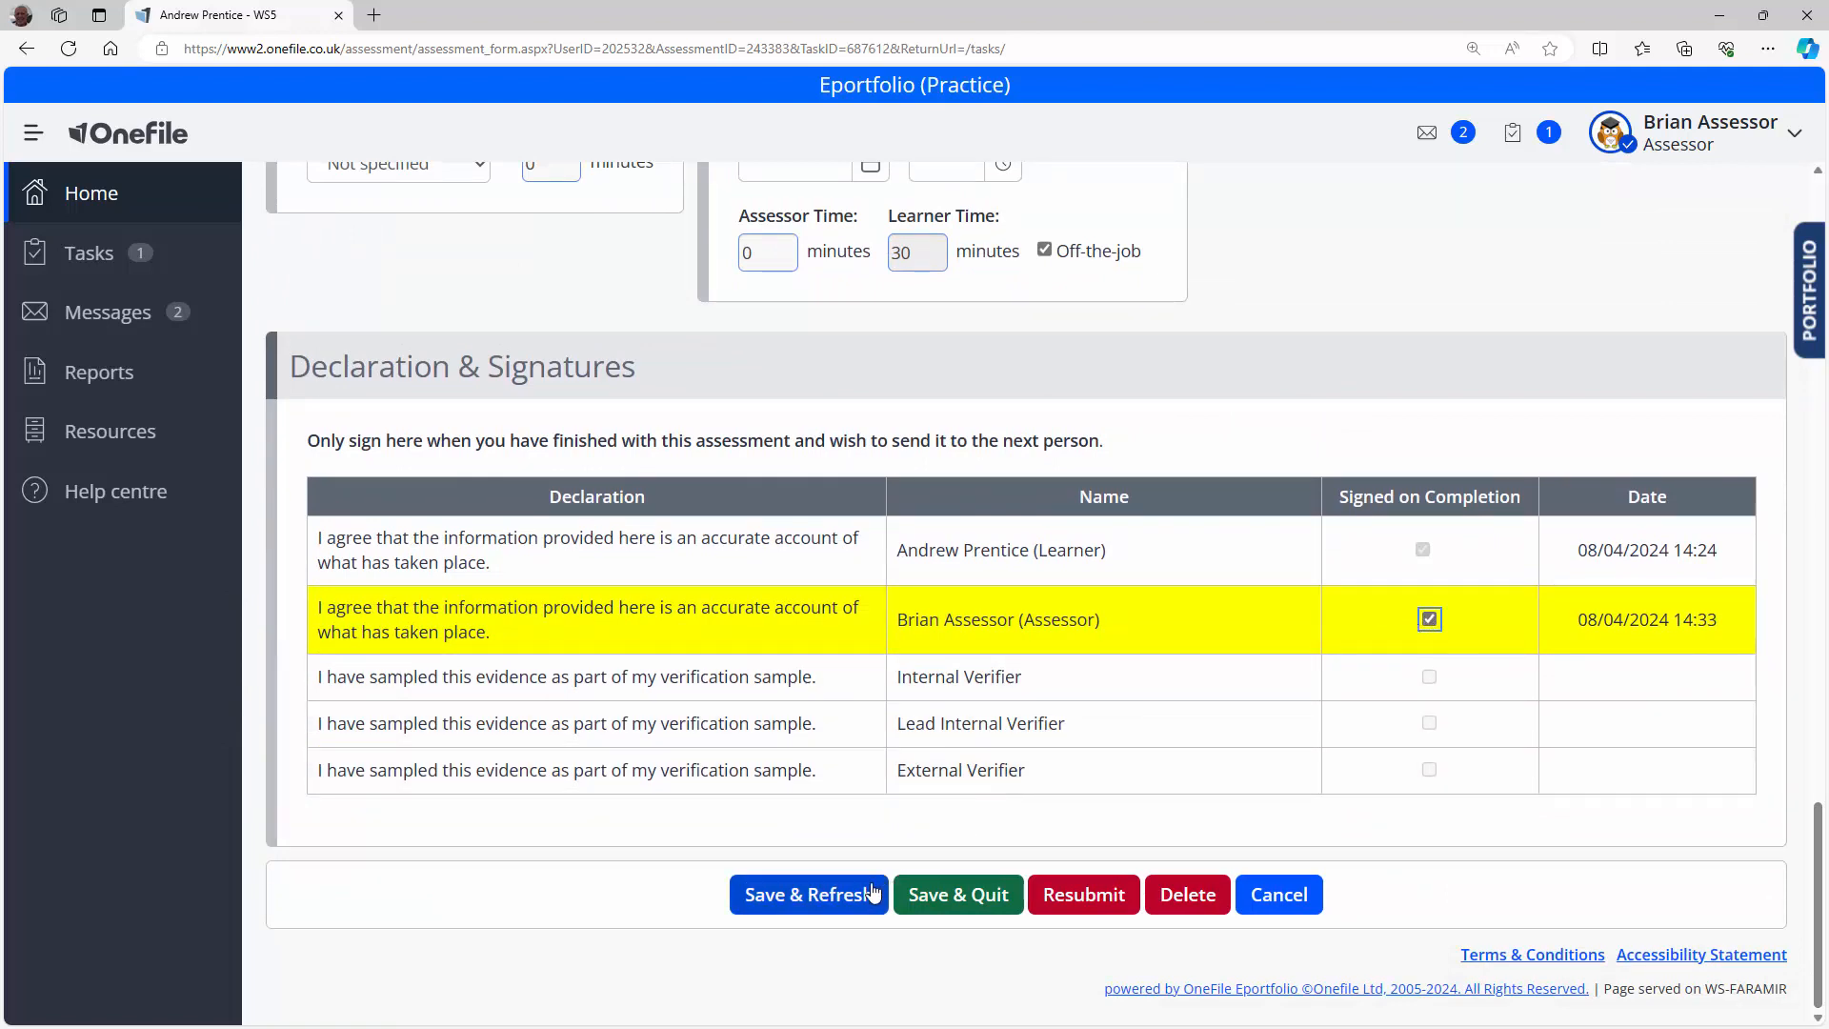
click(944, 903)
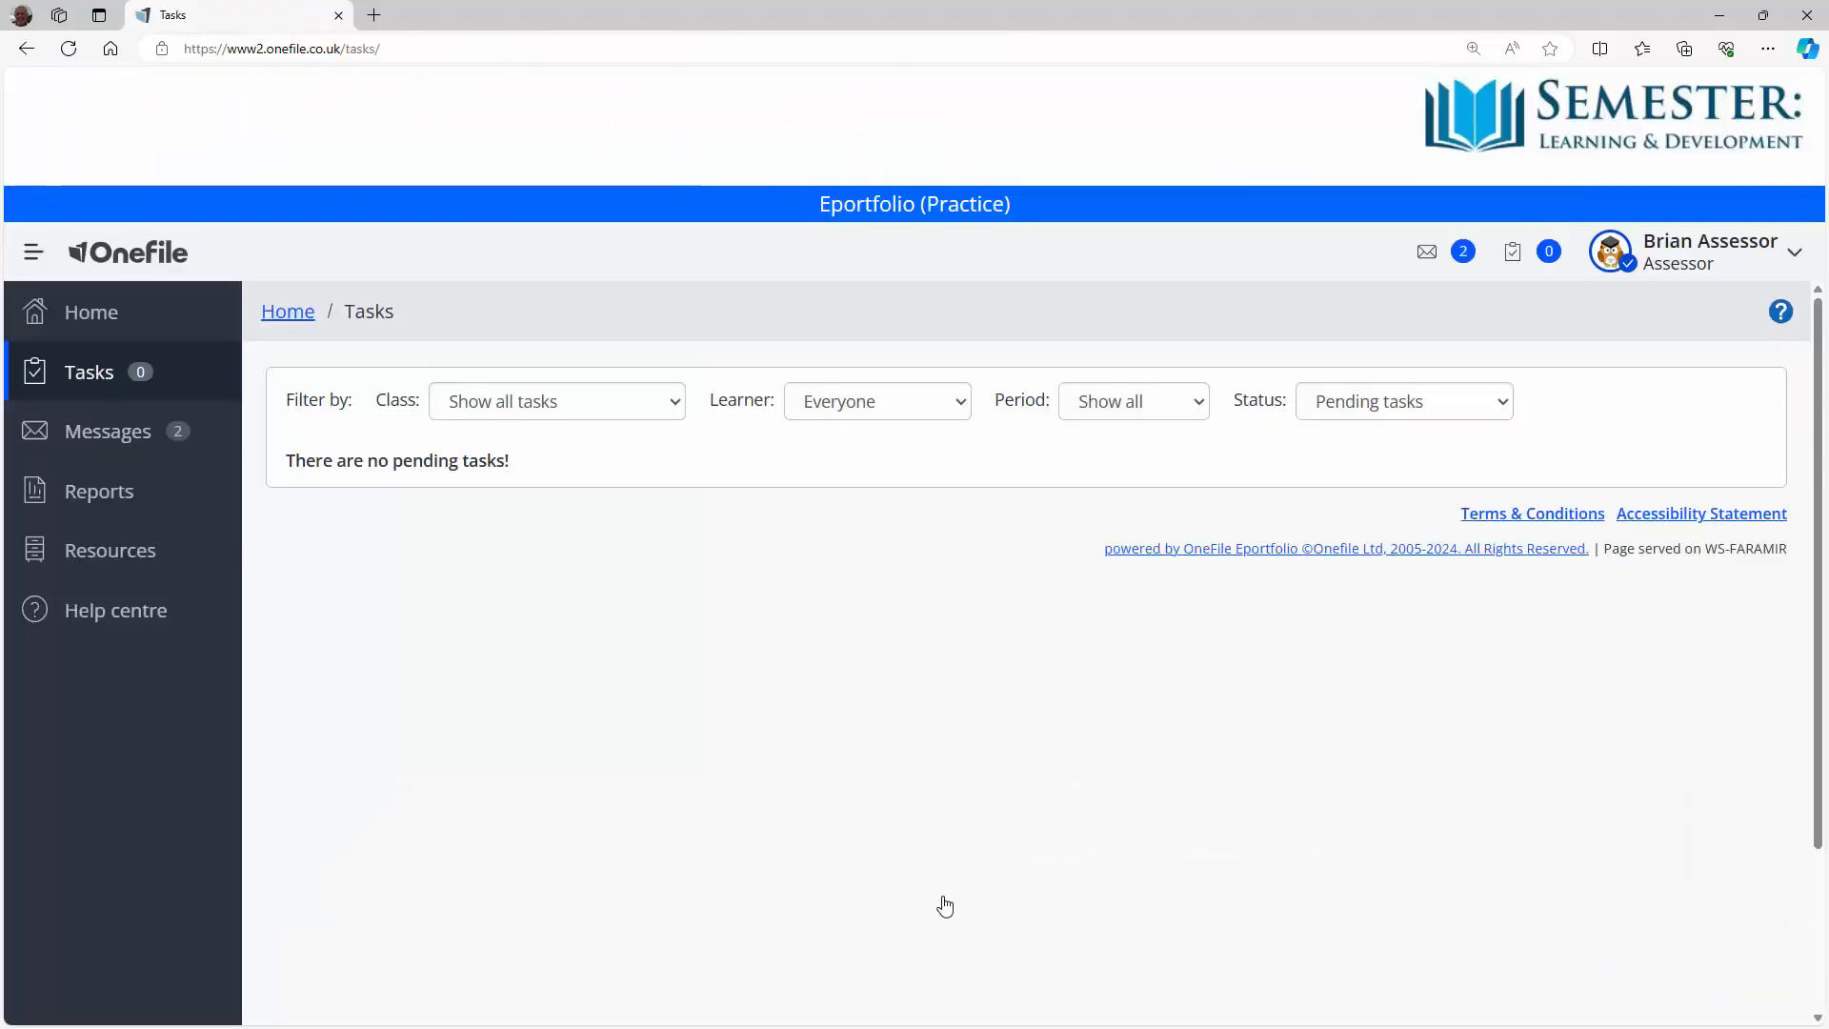
Step: Return to the Home dashboard and select the learner from the Learner dropdown
click(290, 315)
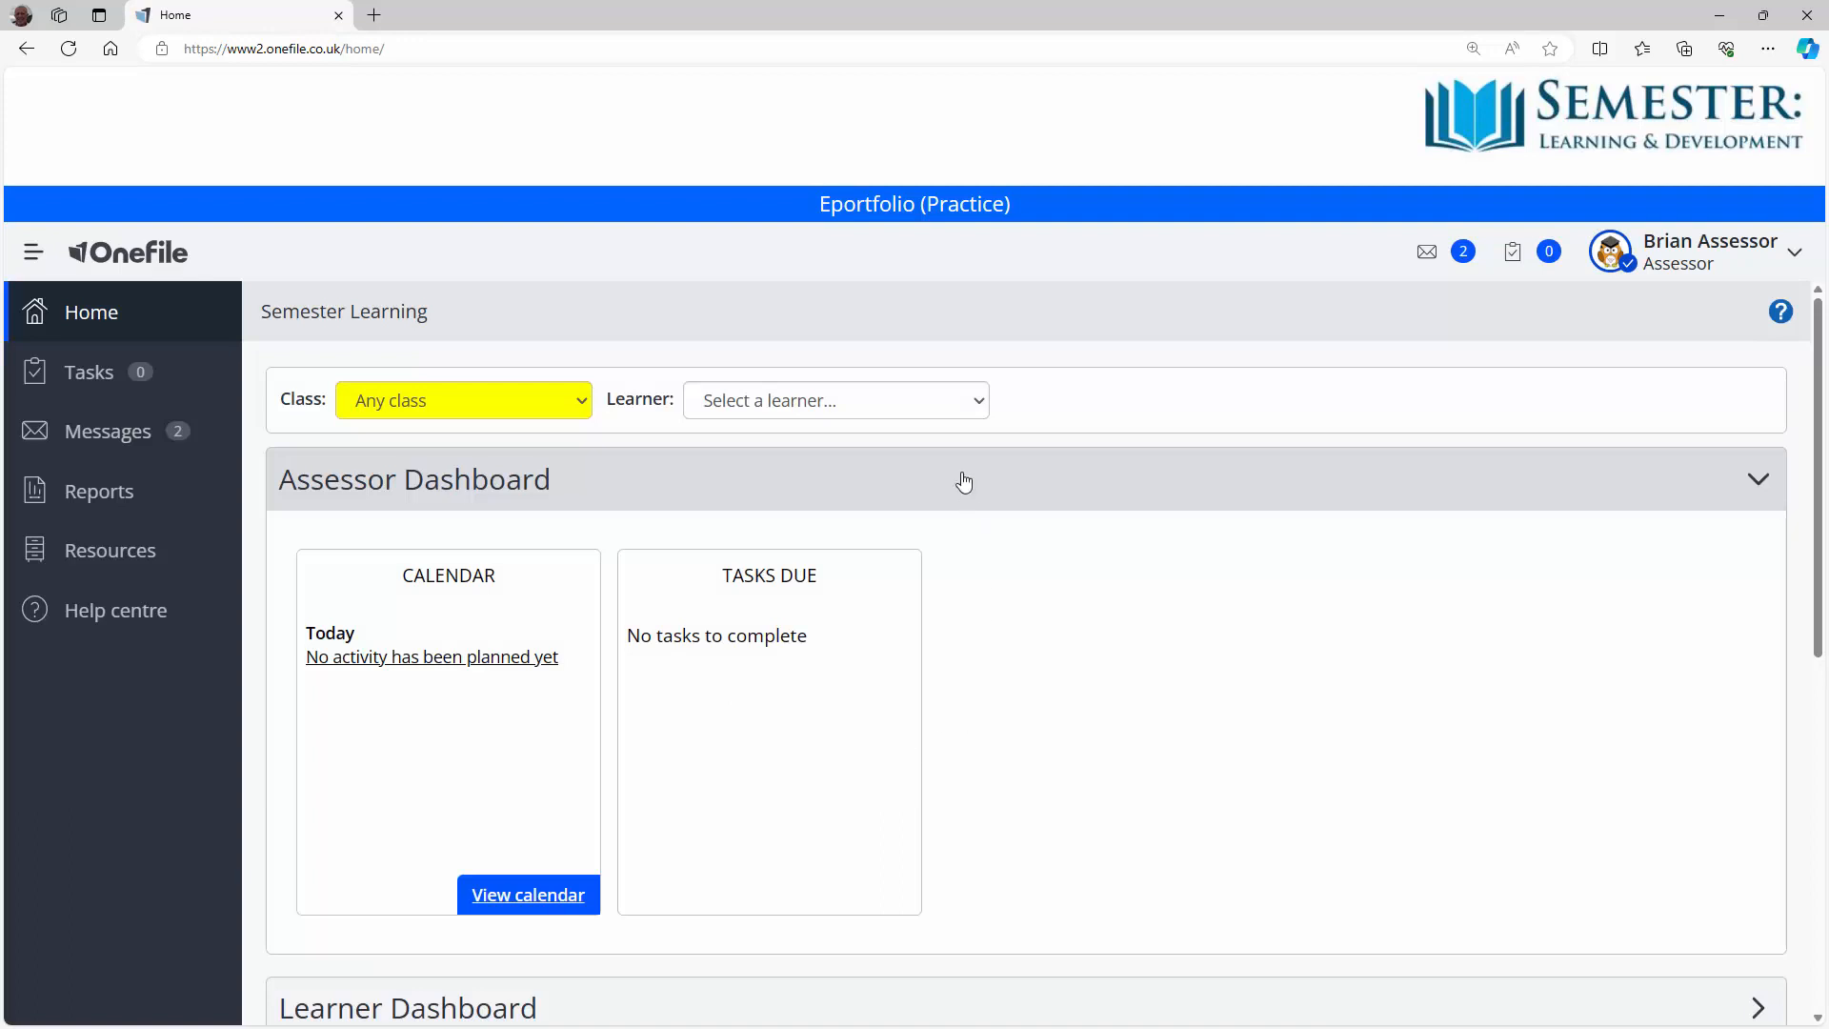
click(984, 410)
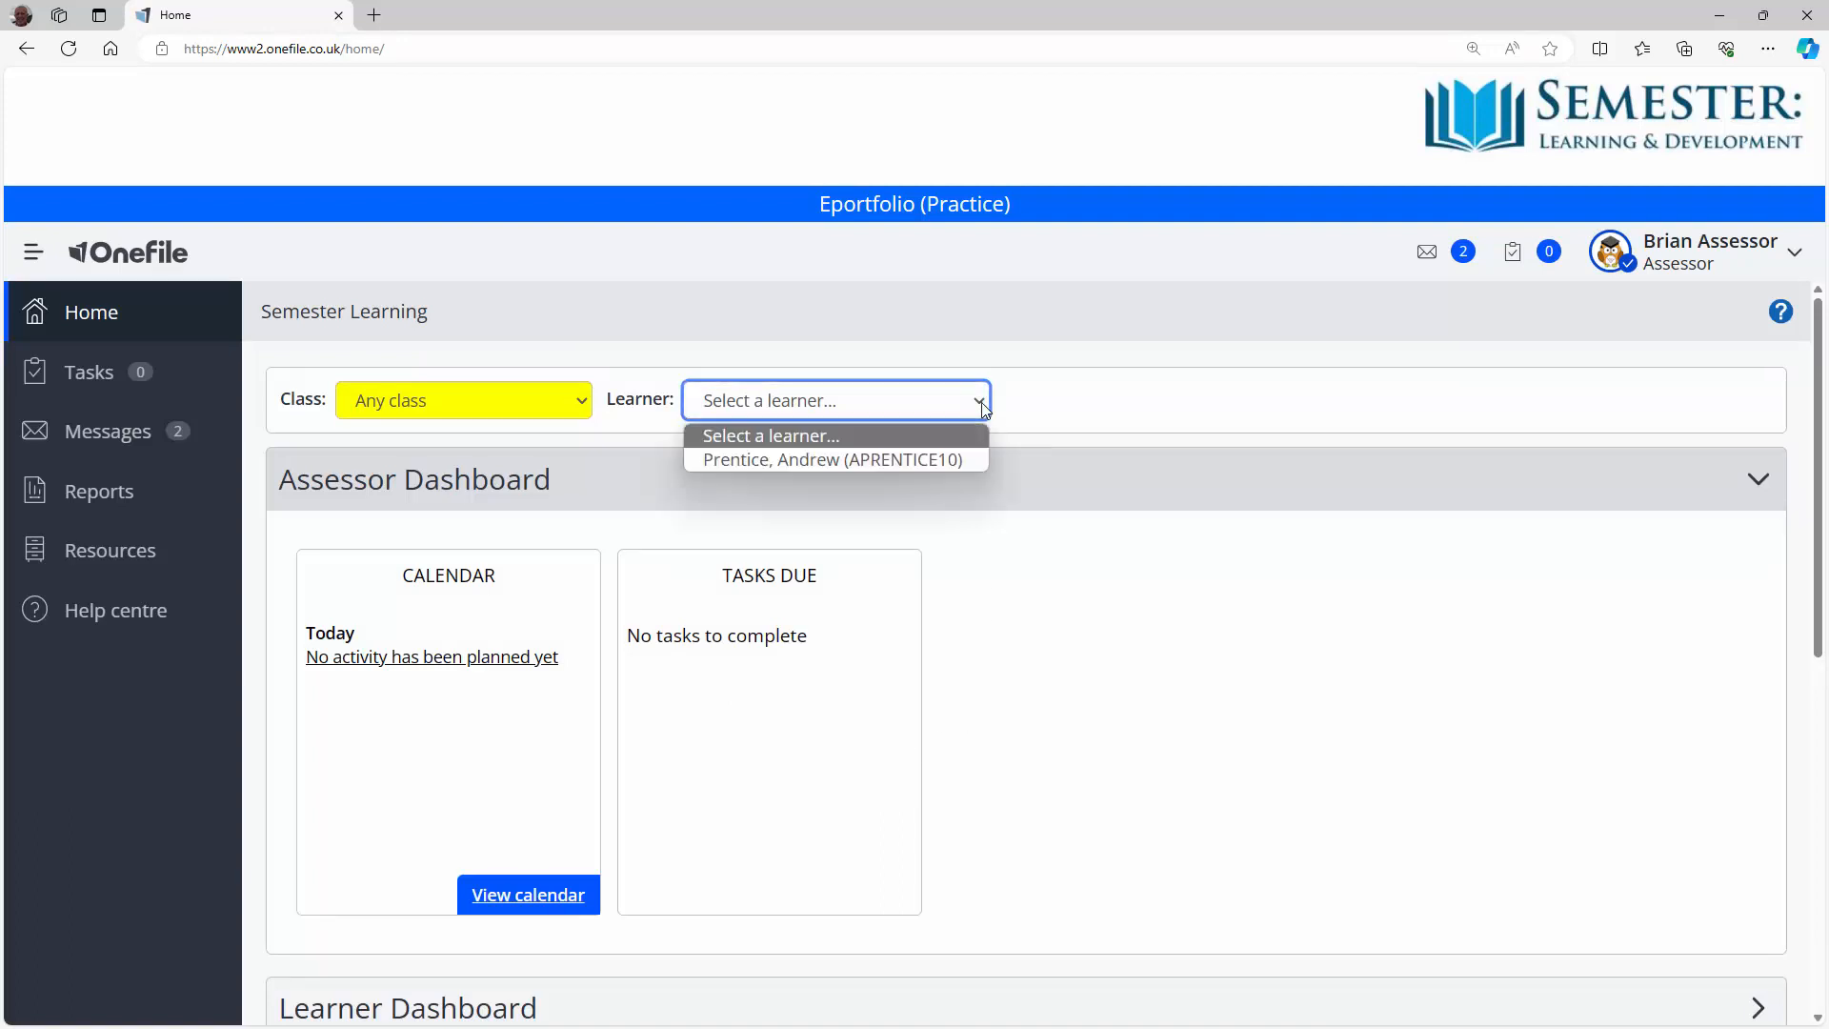
click(920, 460)
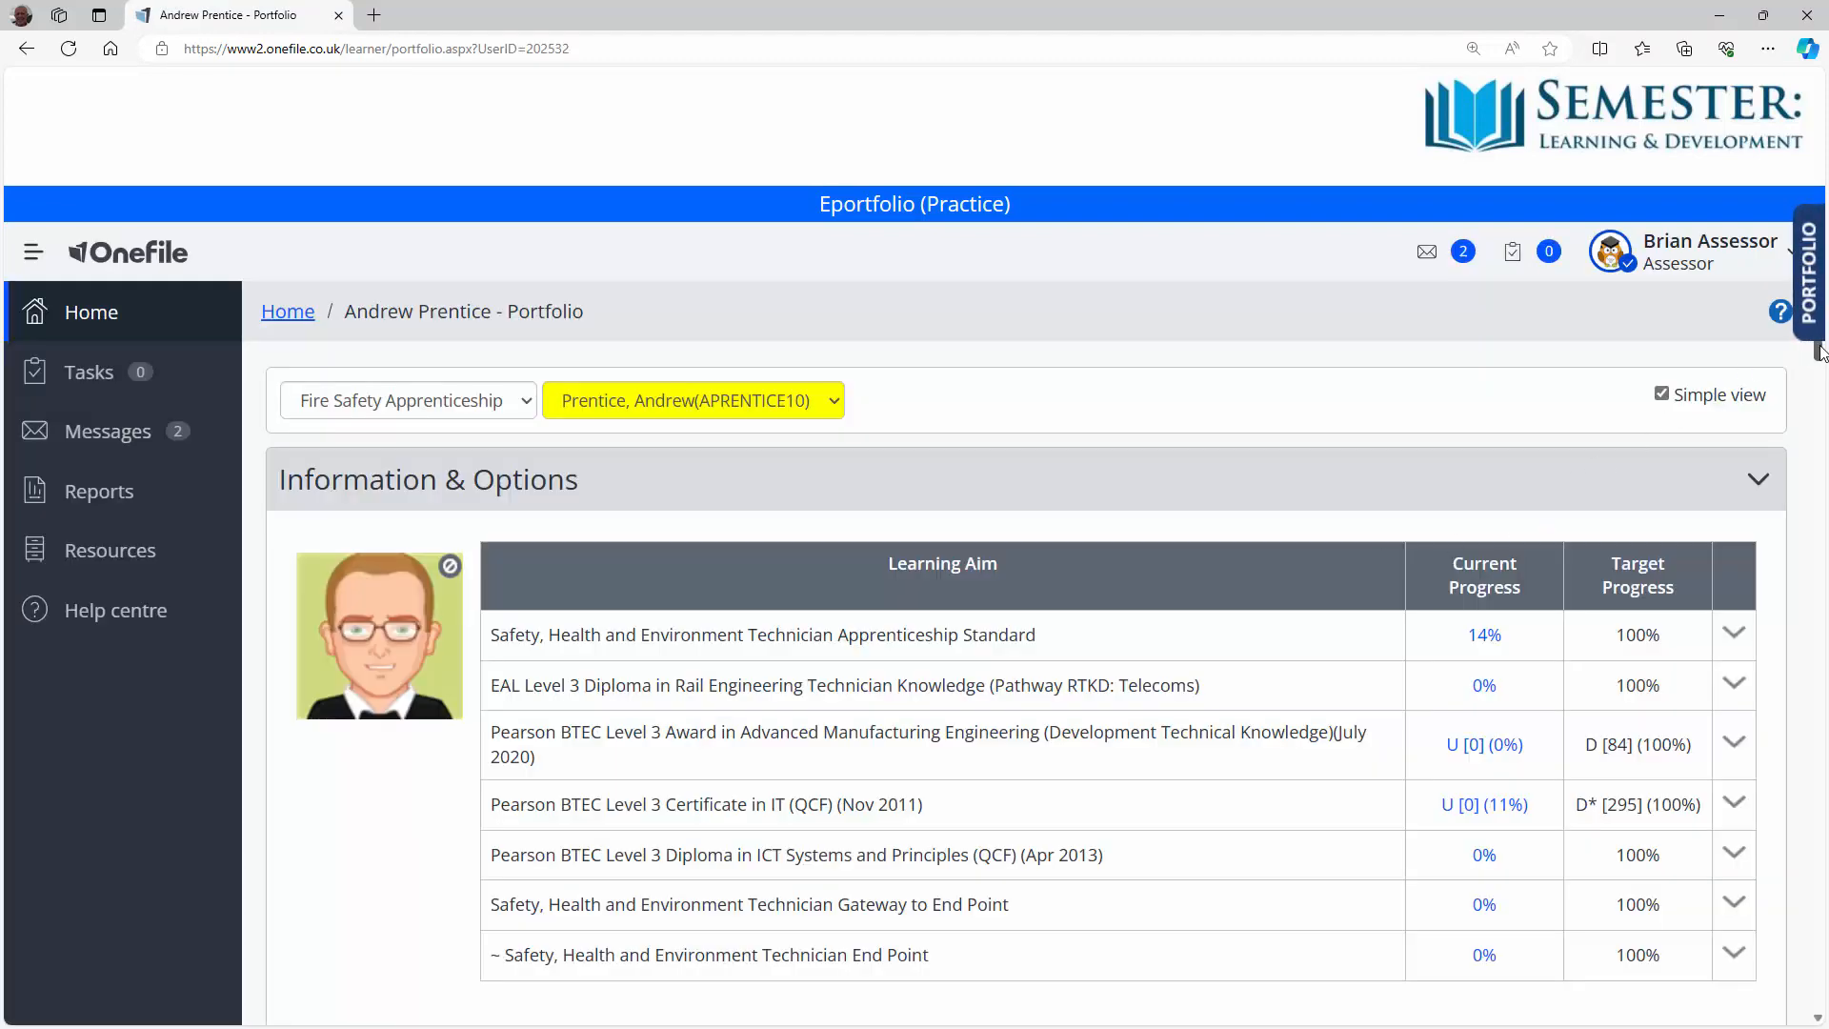
Step: Open the Unit 03 - Knowledge 01 criteria, showing 1.4 complete with WS5 evidence
drag(1819, 355, 1821, 594)
triple_click(451, 728)
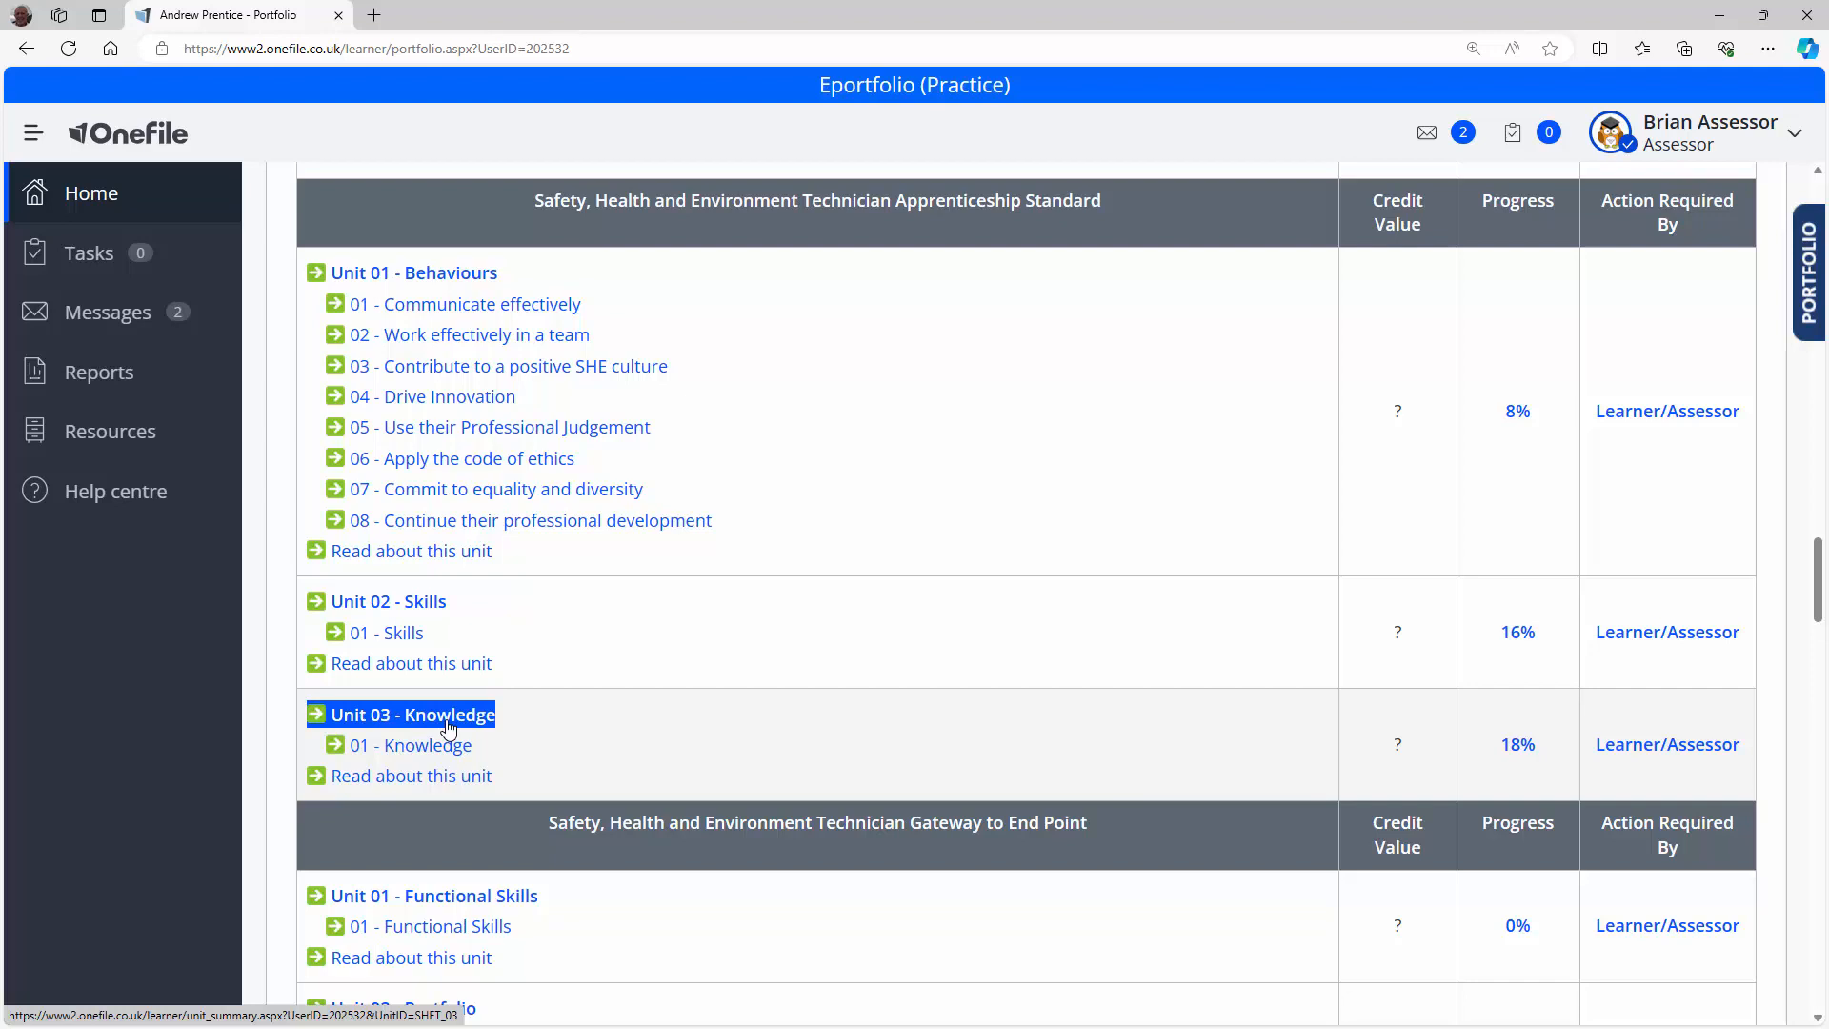
click(449, 726)
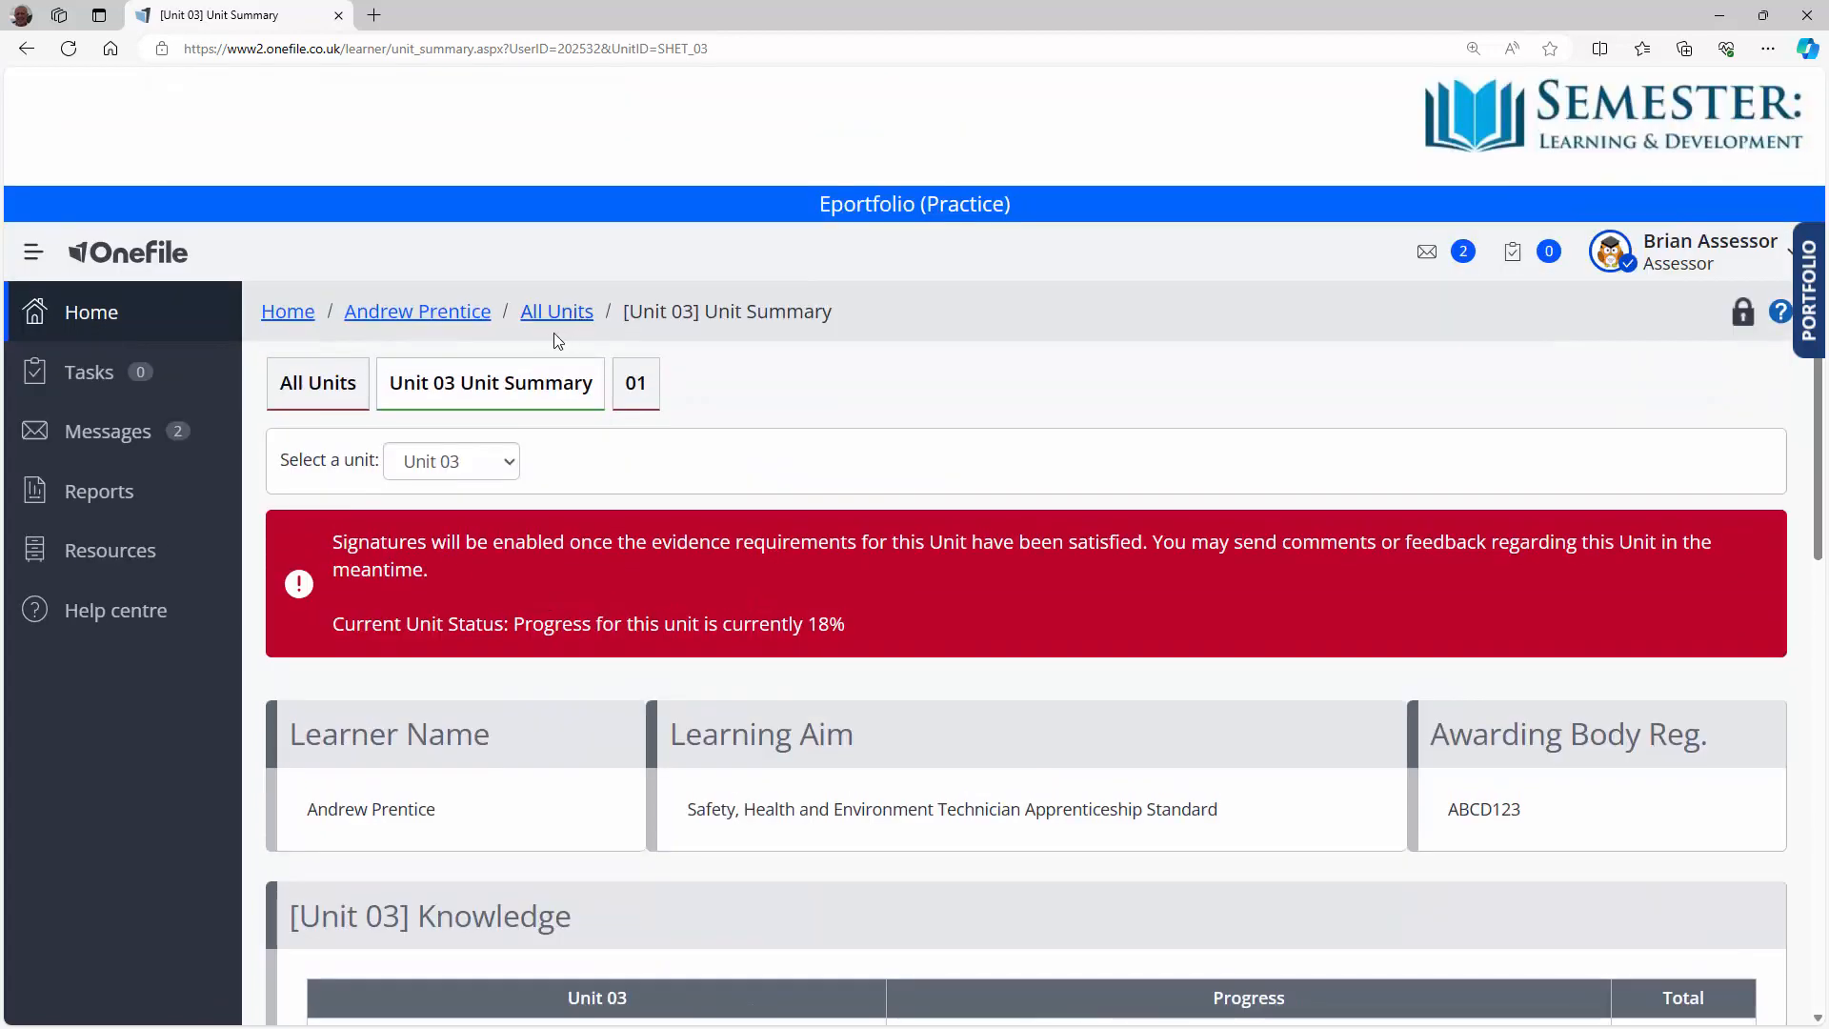
click(648, 395)
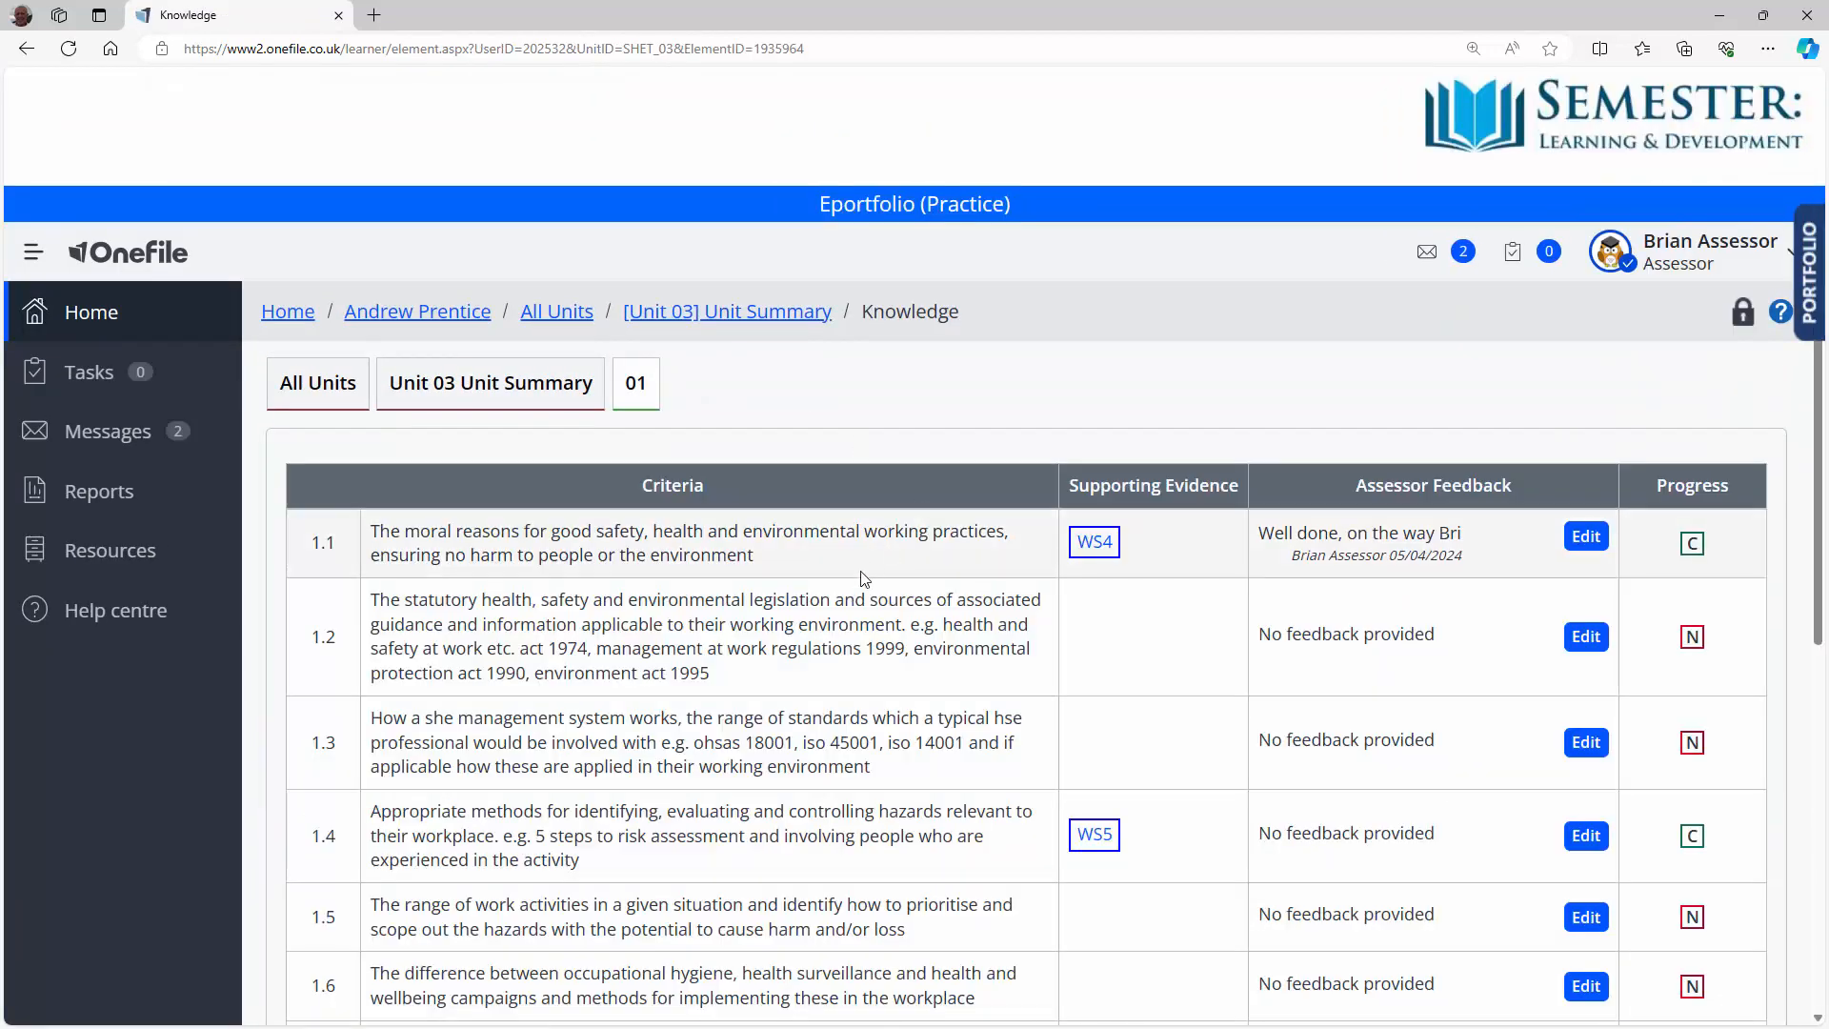
scroll(817, 598, down, 1)
scroll(817, 599, down, 2)
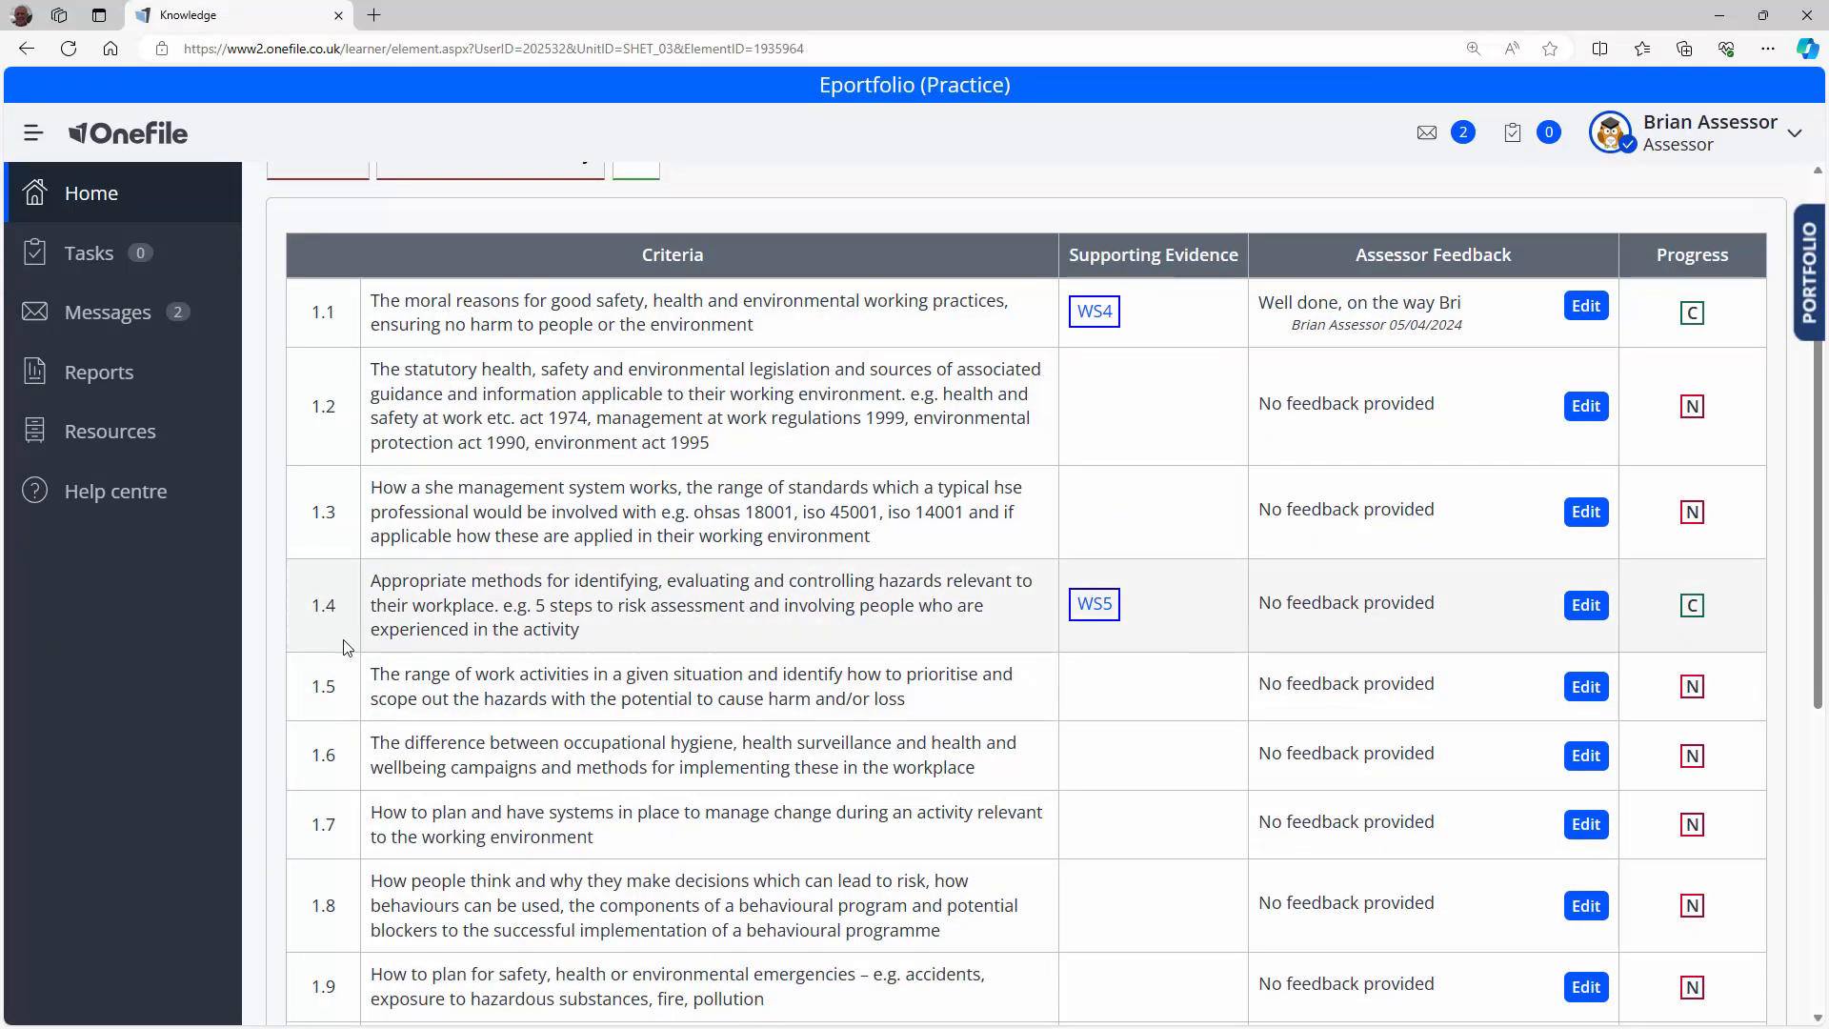